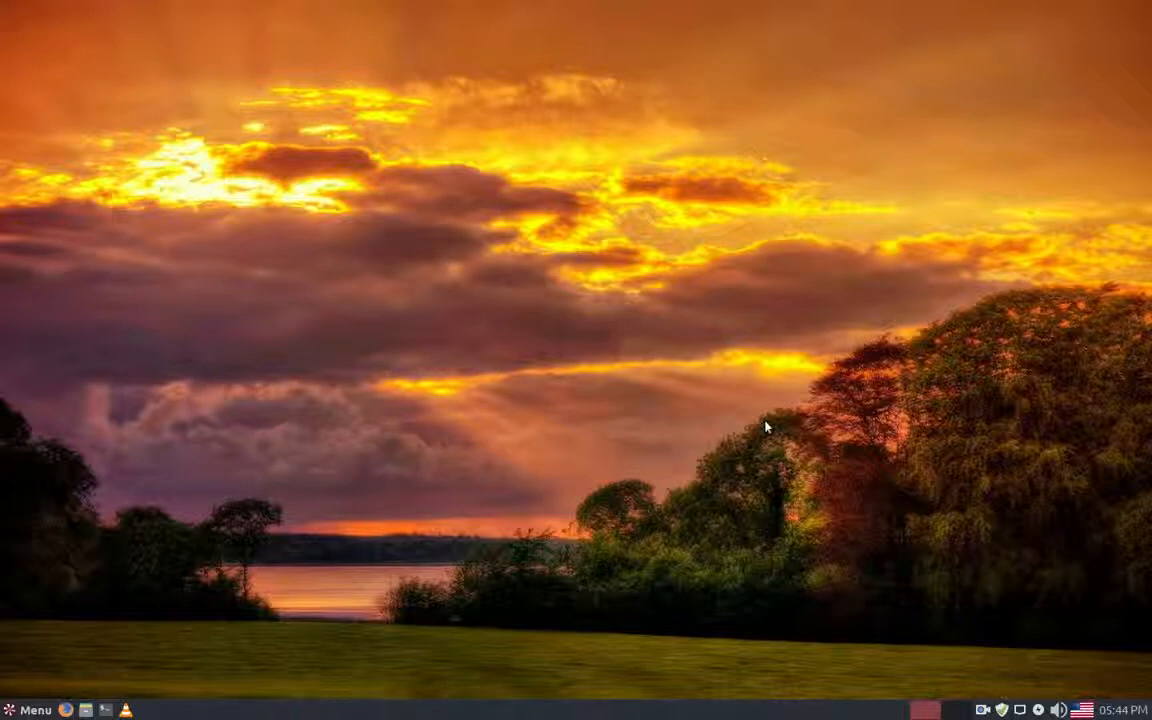
Step: Open Software Manager from the System category of the desktop's application launcher
{"action": "left_click", "coordinate": [18, 711]}
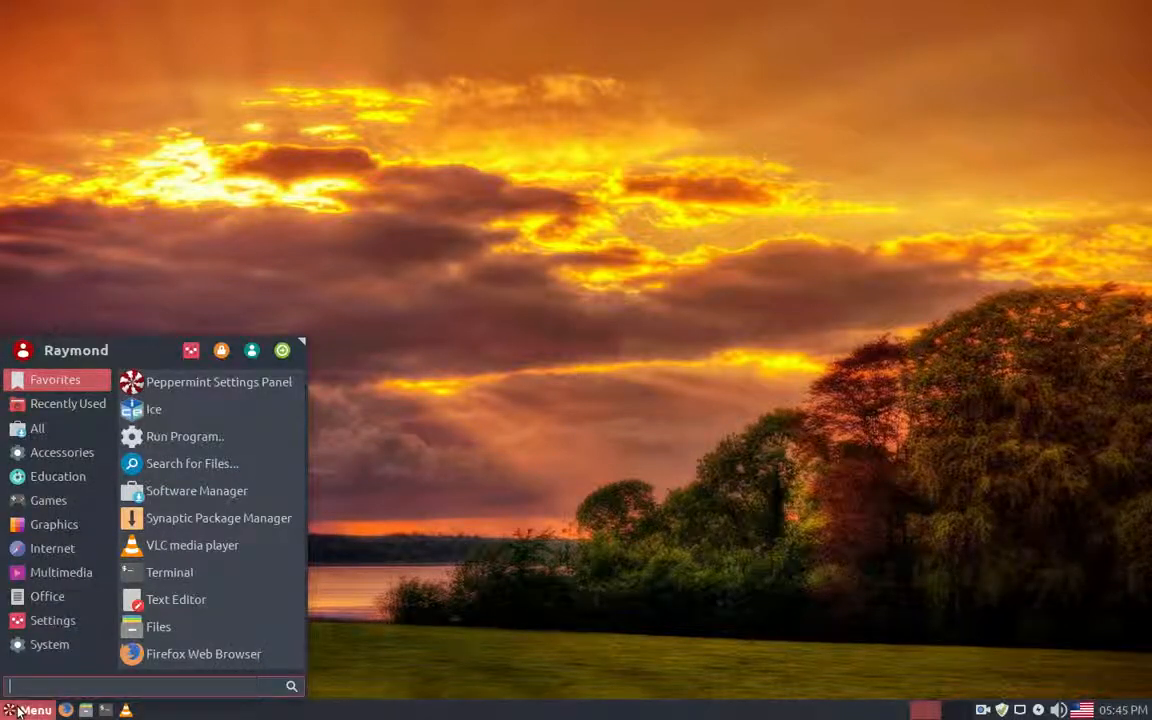
{"action": "left_click", "coordinate": [60, 644]}
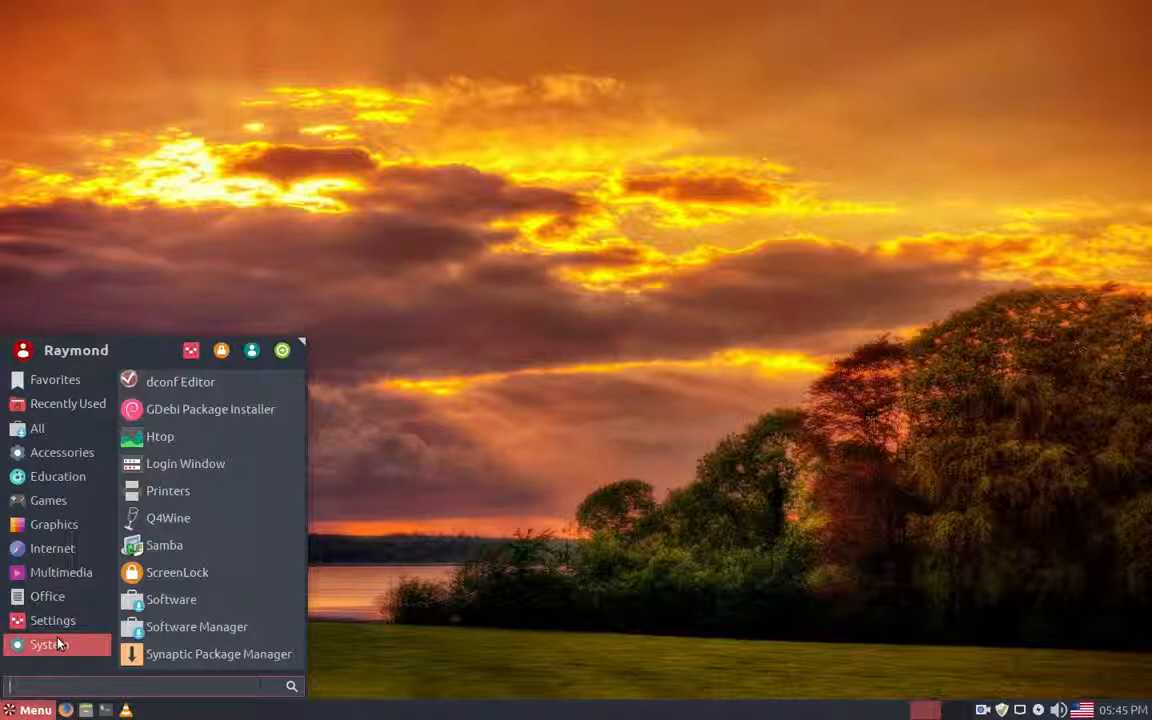
{"action": "left_click", "coordinate": [160, 636]}
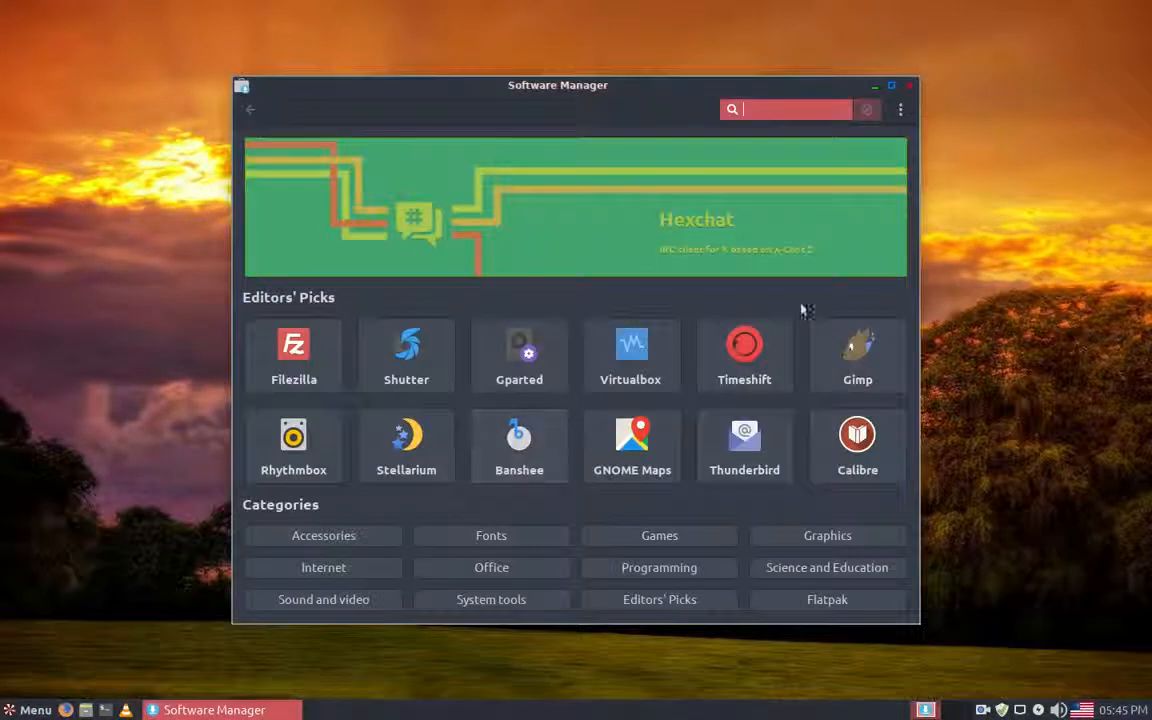
Step: Look through the Fonts category for installed packages, including Ttf-mscorefonts-installer, and return to the Software Manager start page
{"action": "left_click", "coordinate": [489, 540]}
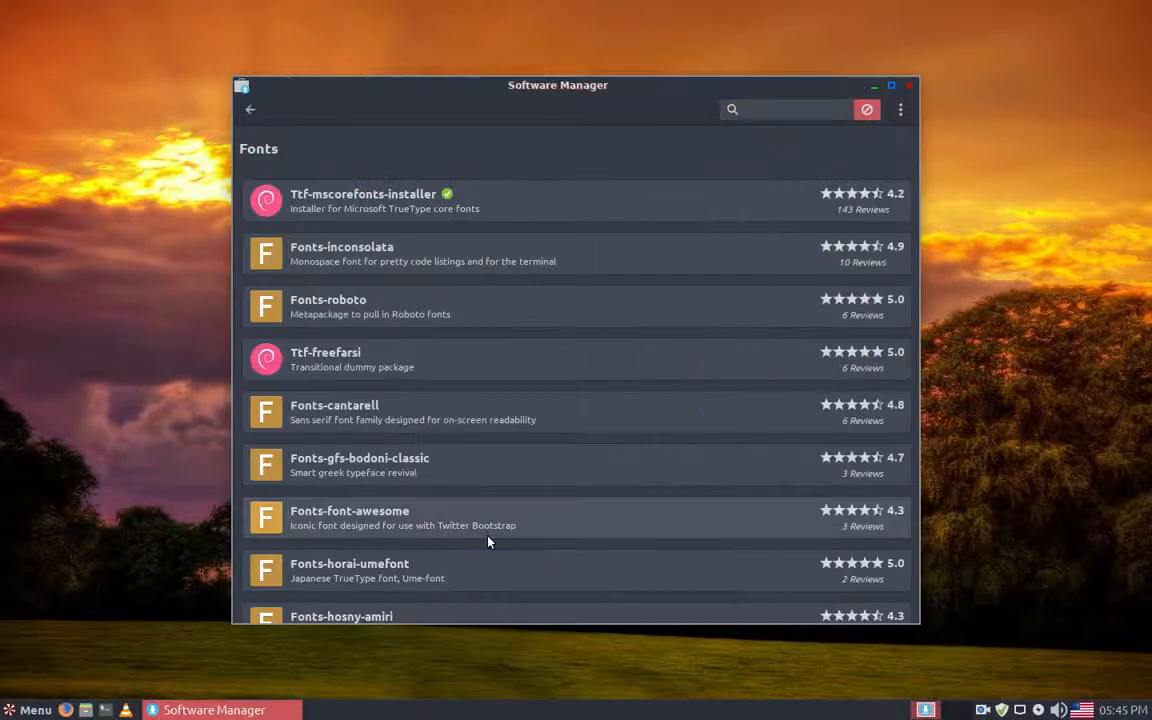
{"action": "left_click", "coordinate": [355, 196]}
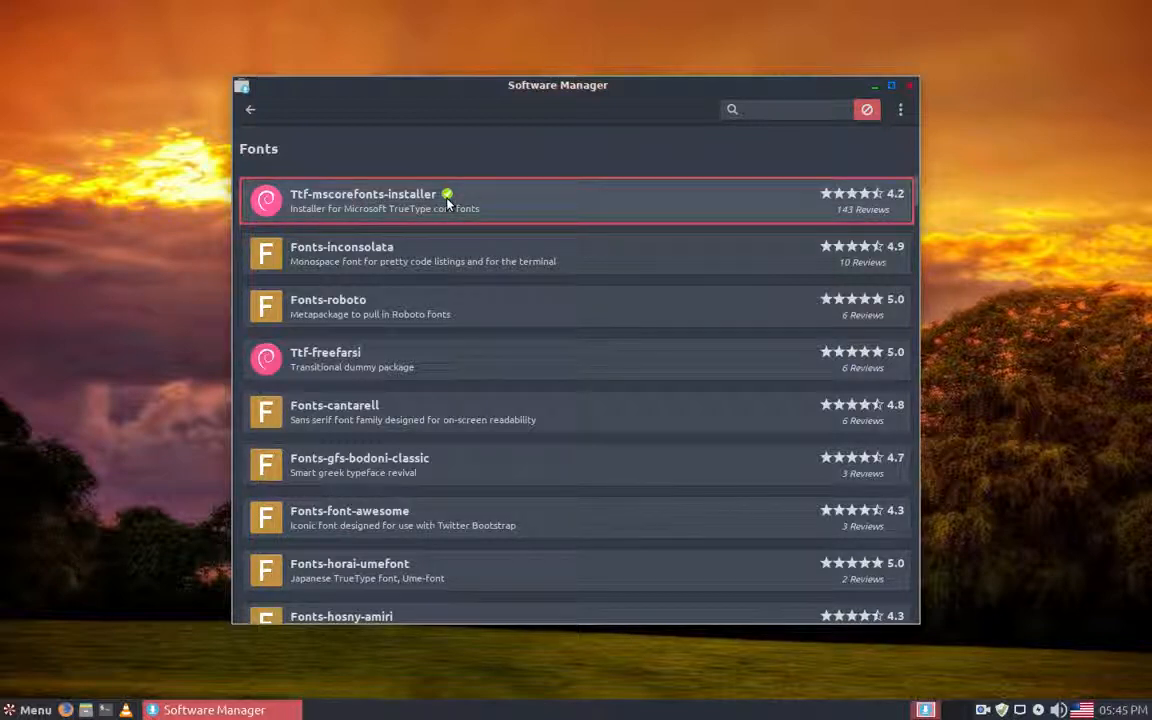
{"action": "scroll", "coordinate": [573, 360], "scroll_direction": "down", "scroll_amount": 8}
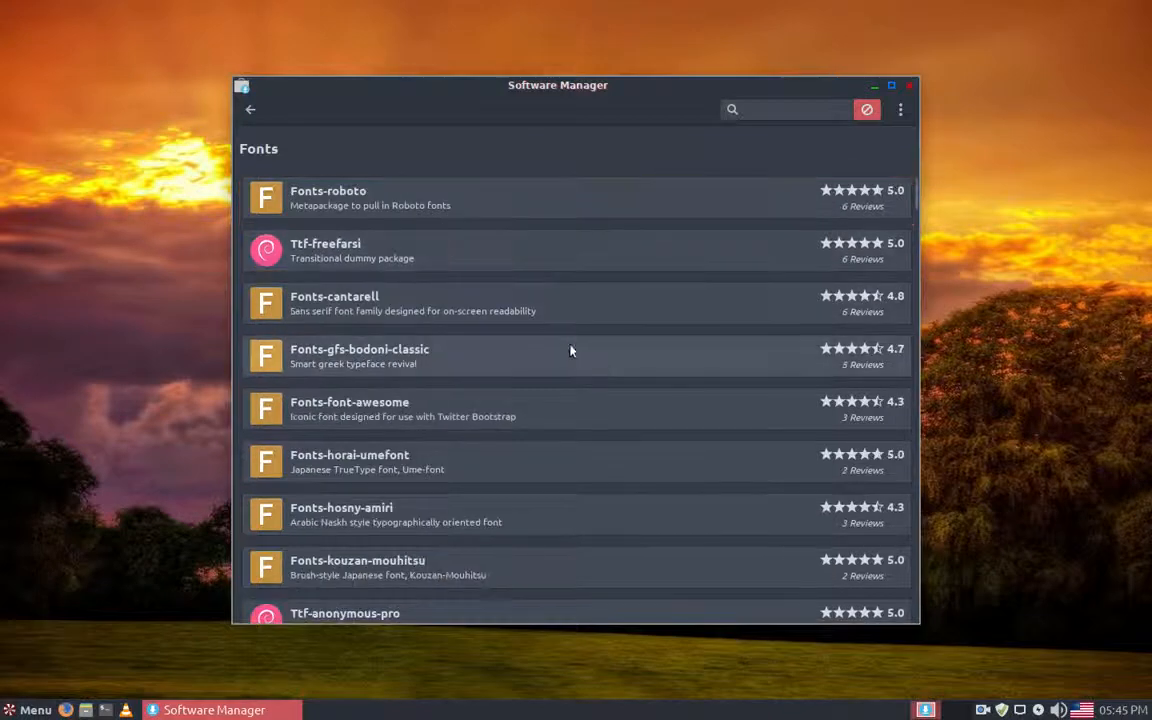
{"action": "scroll", "coordinate": [577, 391], "scroll_direction": "down", "scroll_amount": 13}
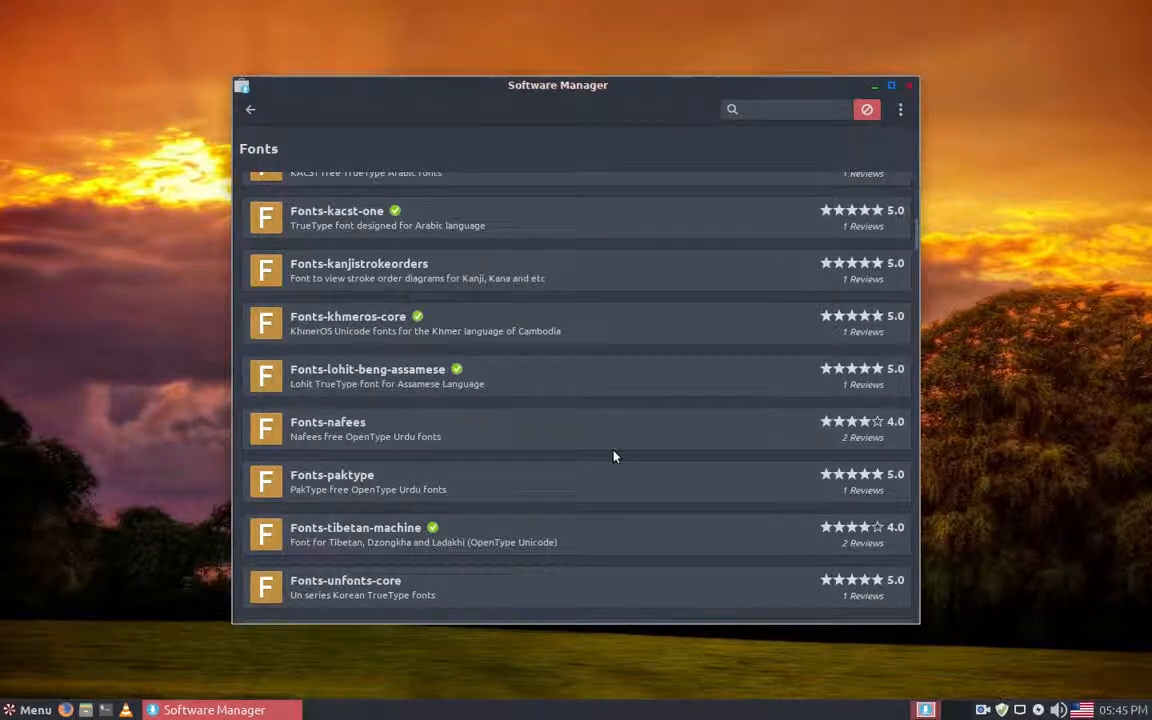
{"action": "scroll", "coordinate": [614, 456], "scroll_direction": "up", "scroll_amount": 12}
{"action": "scroll", "coordinate": [620, 428], "scroll_direction": "up", "scroll_amount": 10}
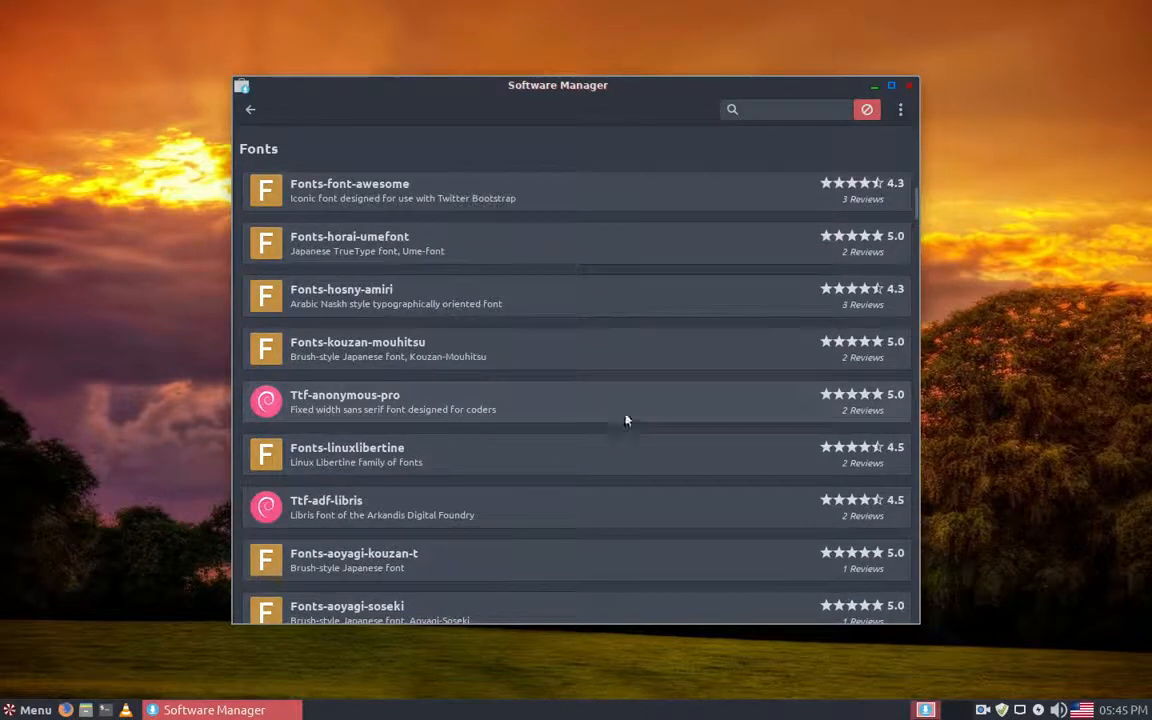
{"action": "left_click", "coordinate": [250, 111]}
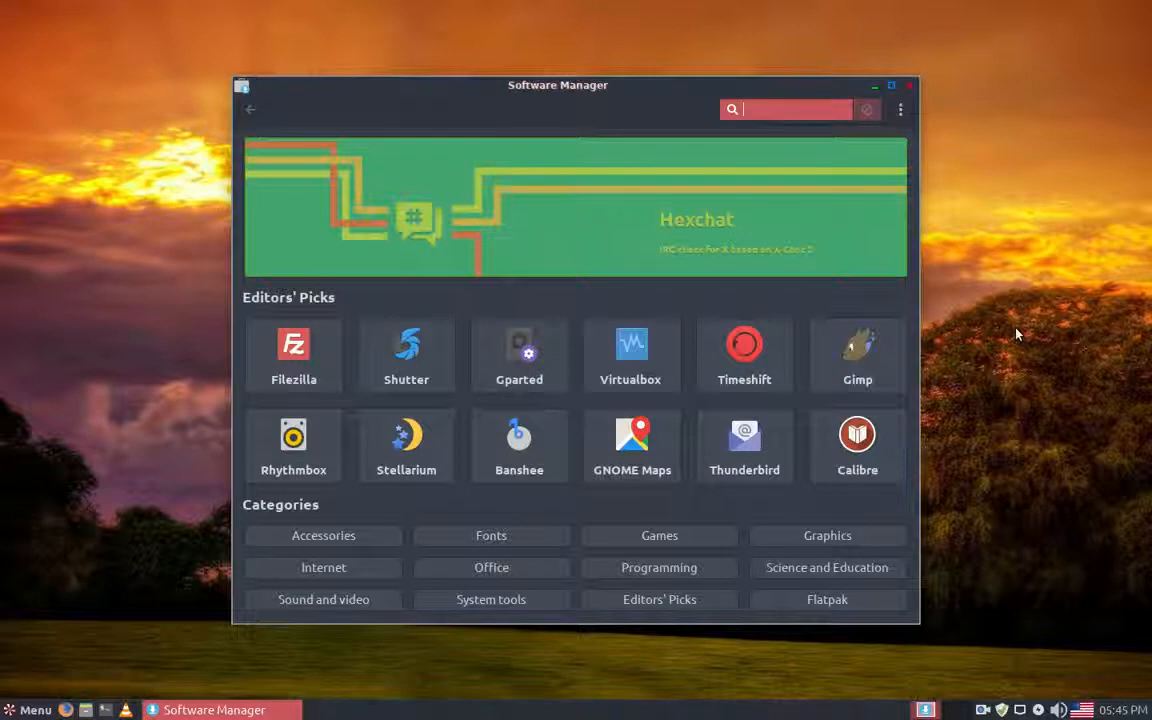
Step: Examine the Office and Internet categories for installed applications and return to the start page
{"action": "left_click", "coordinate": [503, 576]}
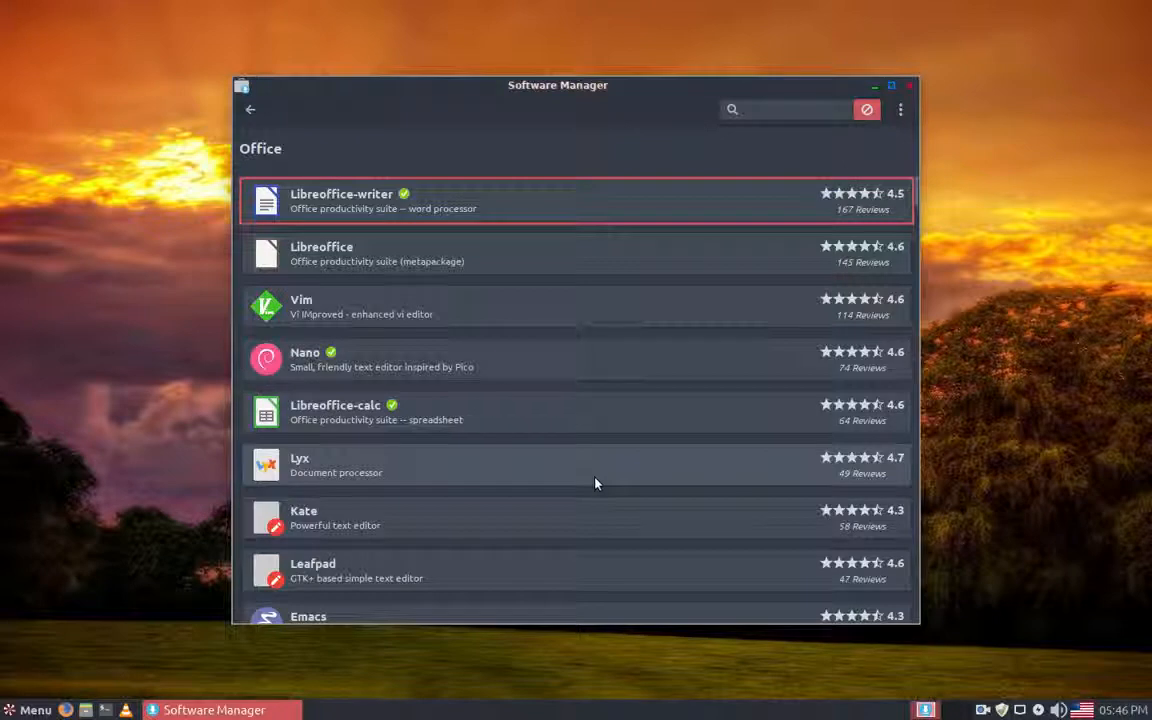
{"action": "scroll", "coordinate": [595, 483], "scroll_direction": "down", "scroll_amount": 4}
{"action": "scroll", "coordinate": [595, 483], "scroll_direction": "up", "scroll_amount": 2}
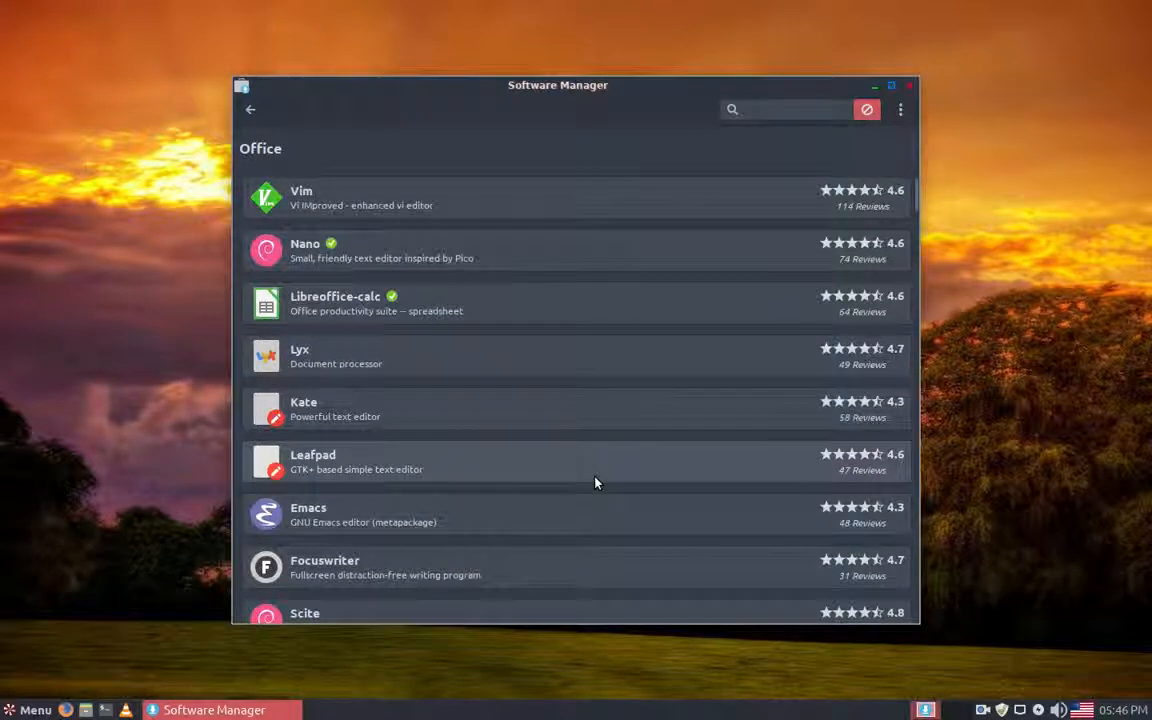
{"action": "scroll", "coordinate": [594, 481], "scroll_direction": "up", "scroll_amount": 3}
{"action": "left_click", "coordinate": [250, 112]}
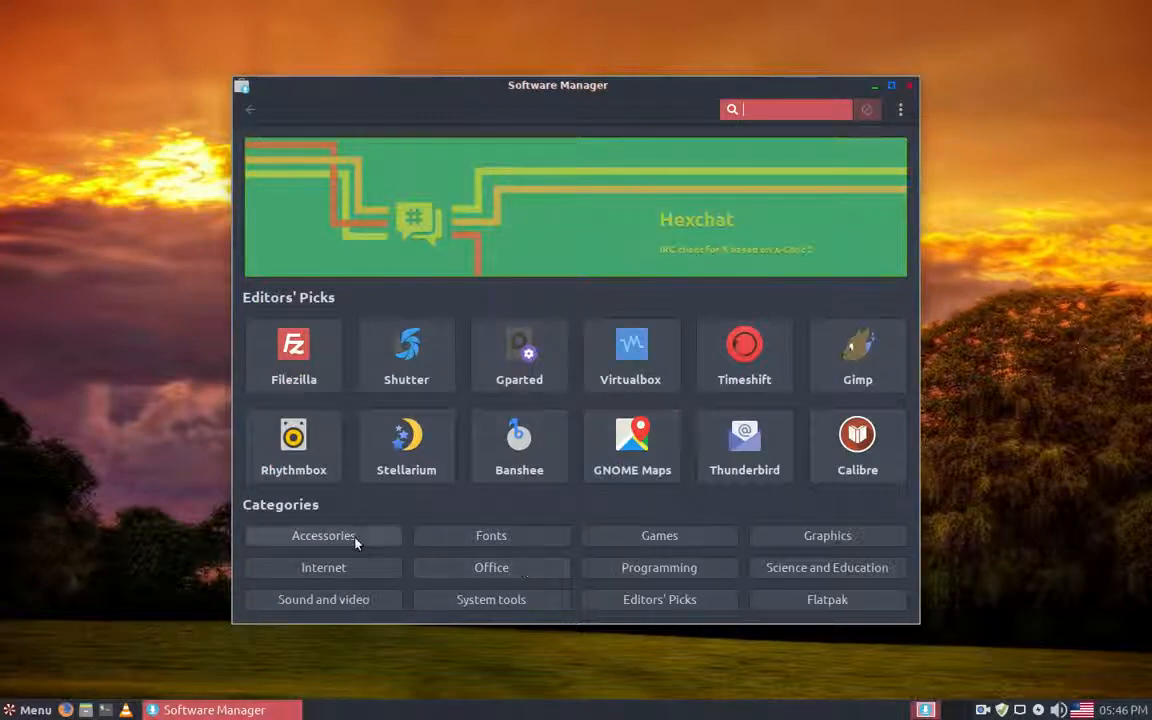
{"action": "left_click", "coordinate": [338, 569]}
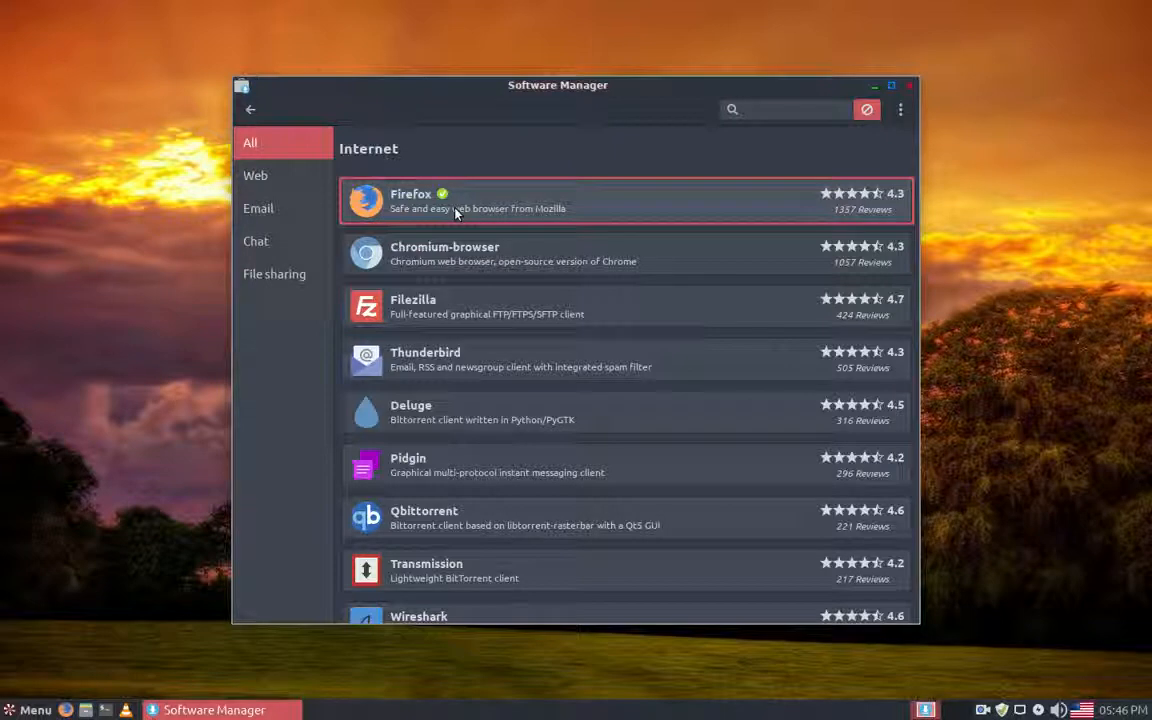
{"action": "left_click", "coordinate": [251, 110]}
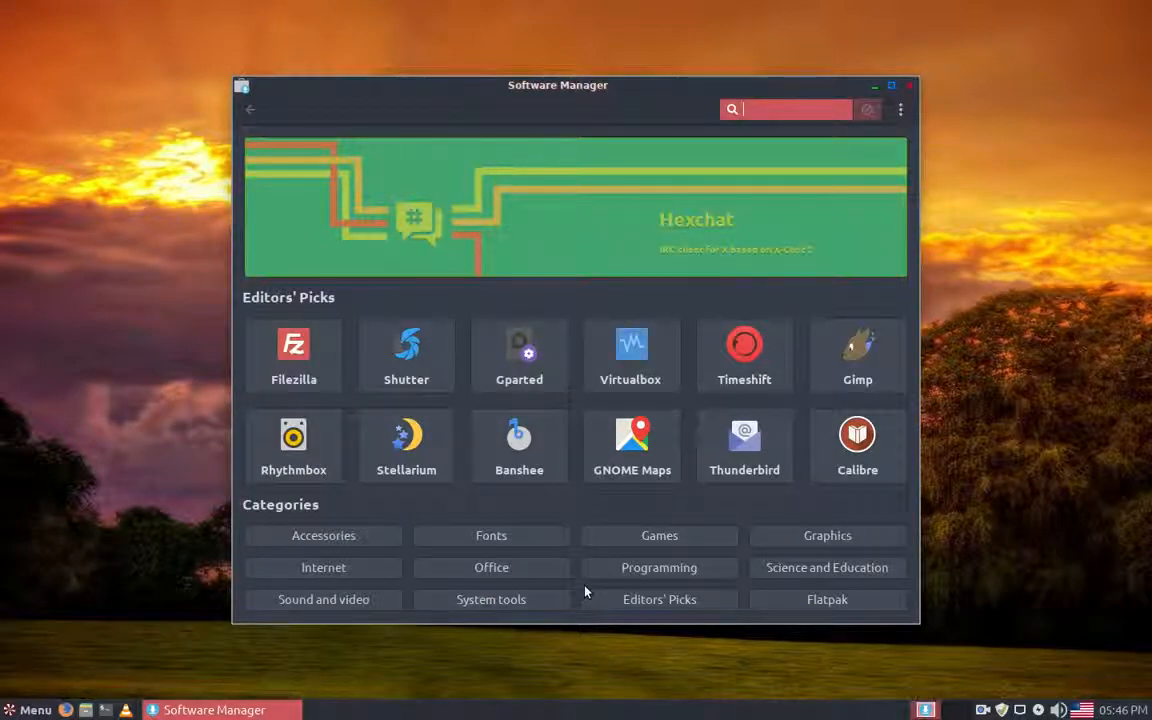
Step: Look through the Sound and video category for installed applications such as VLC and Openshot, and return to the start page
{"action": "left_click", "coordinate": [338, 595]}
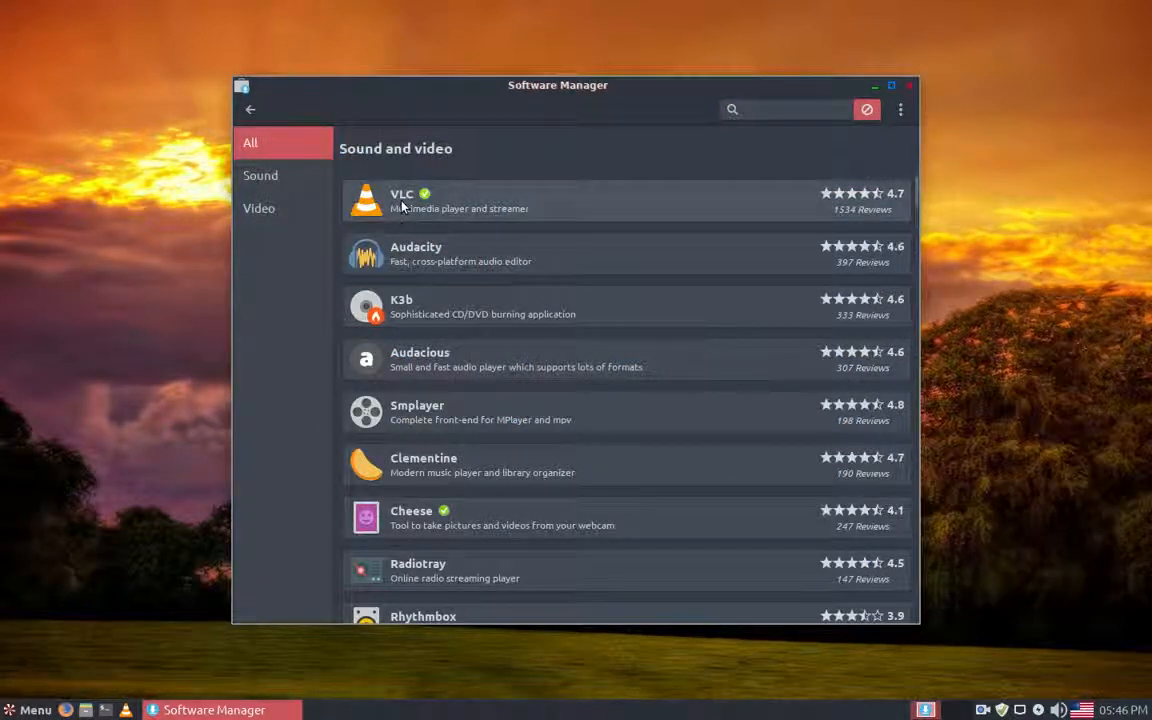
{"action": "left_click", "coordinate": [398, 204]}
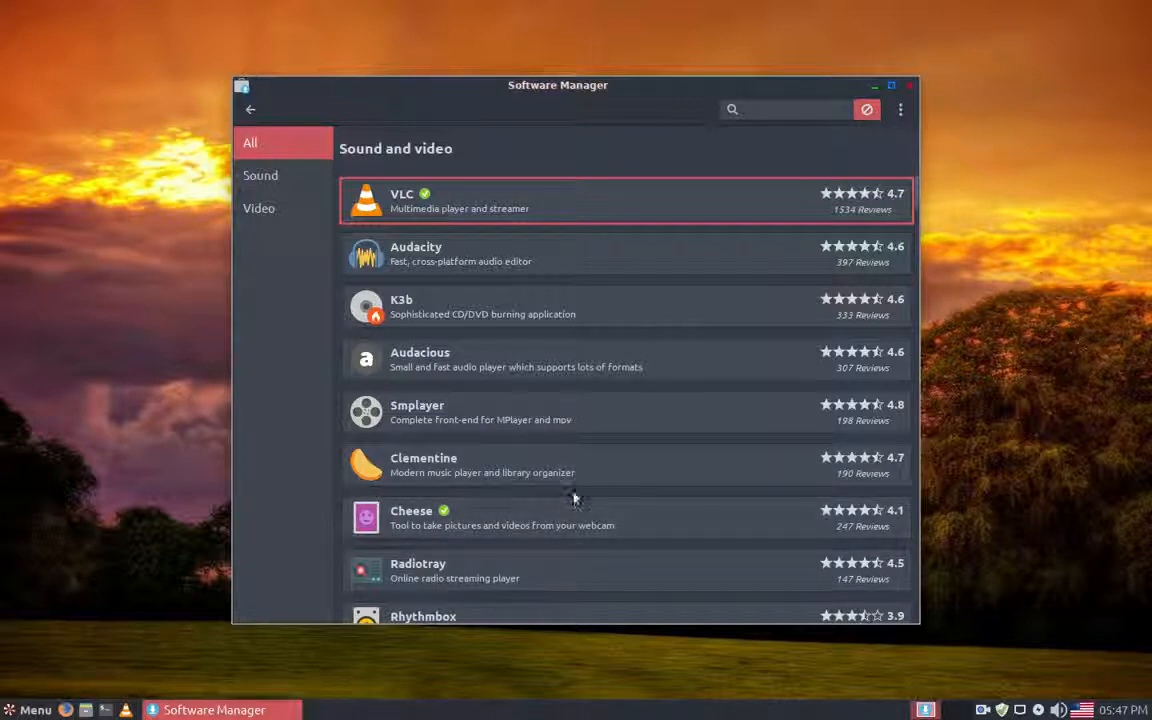
{"action": "scroll", "coordinate": [712, 527], "scroll_direction": "down", "scroll_amount": 2}
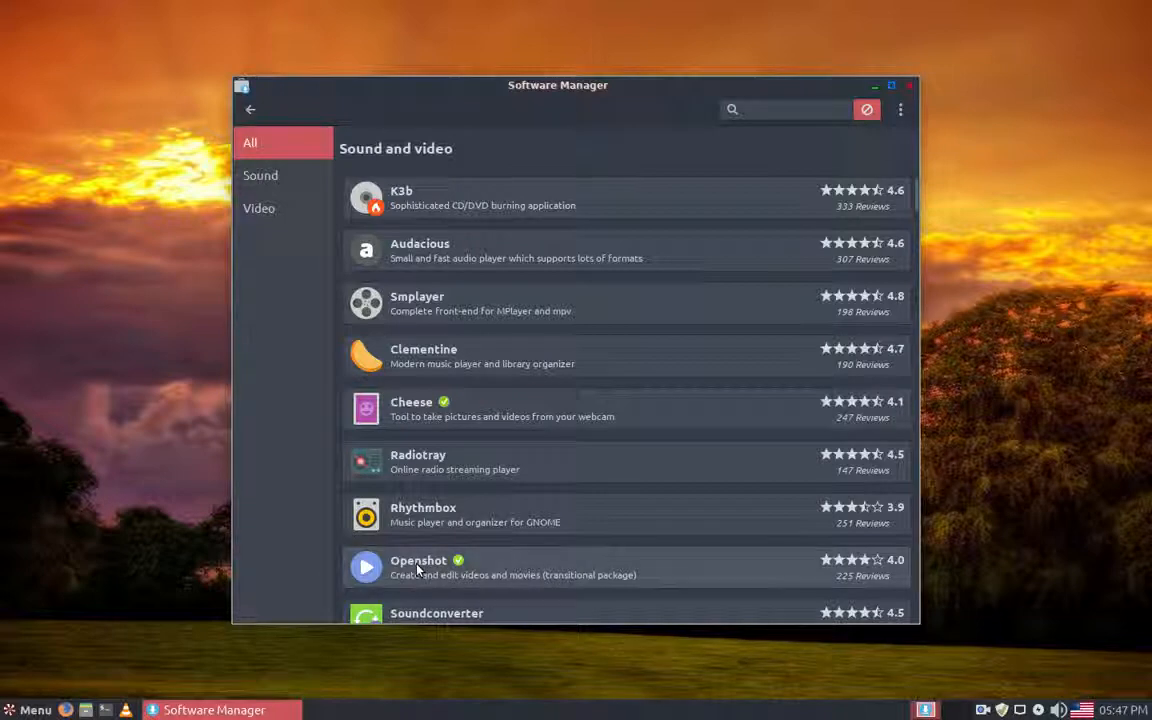
{"action": "scroll", "coordinate": [643, 519], "scroll_direction": "down", "scroll_amount": 6}
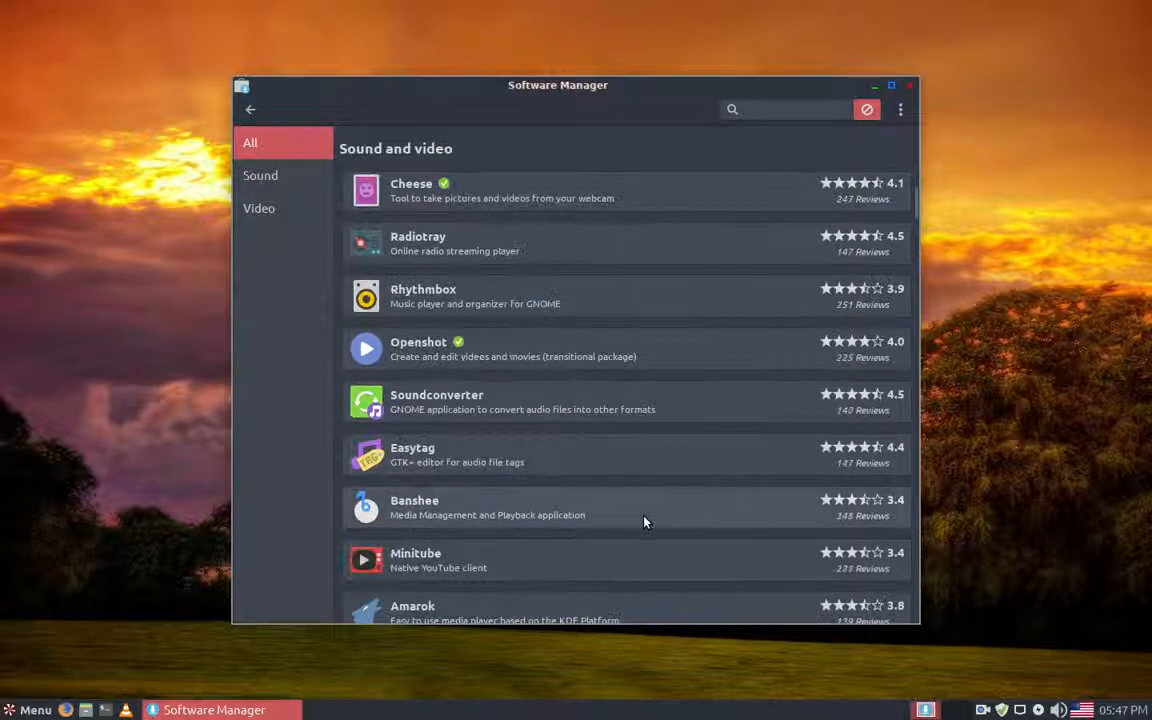
{"action": "scroll", "coordinate": [643, 521], "scroll_direction": "down", "scroll_amount": 3}
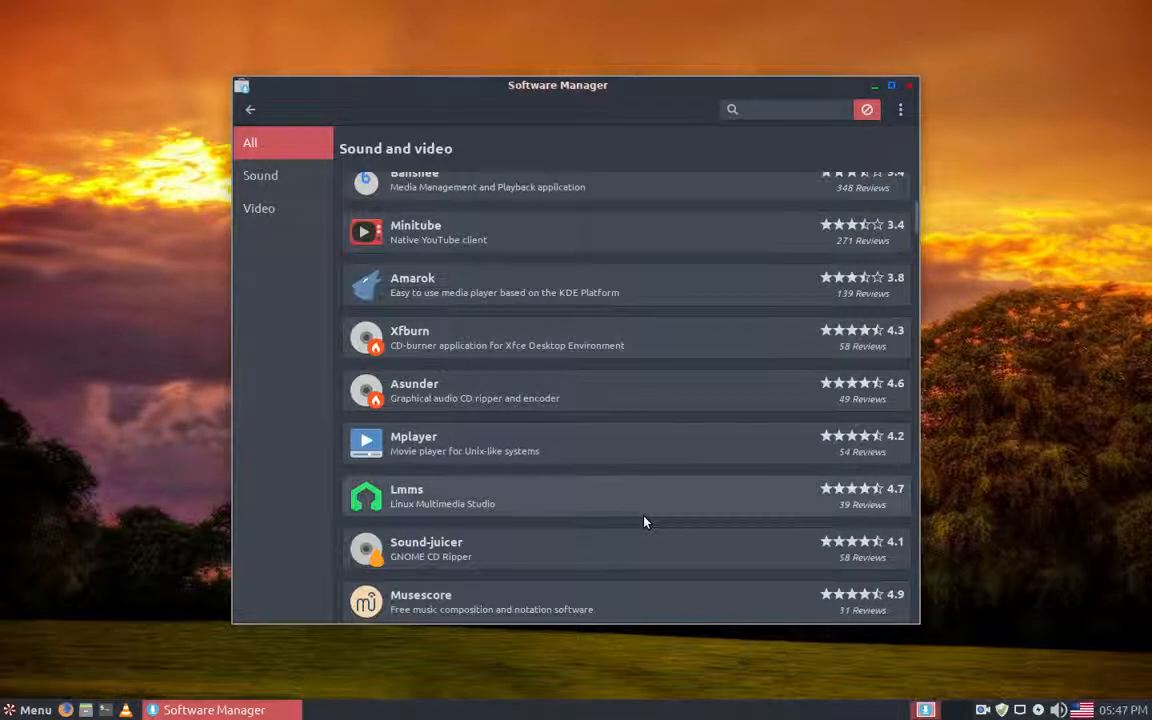
{"action": "scroll", "coordinate": [643, 521], "scroll_direction": "up", "scroll_amount": 10}
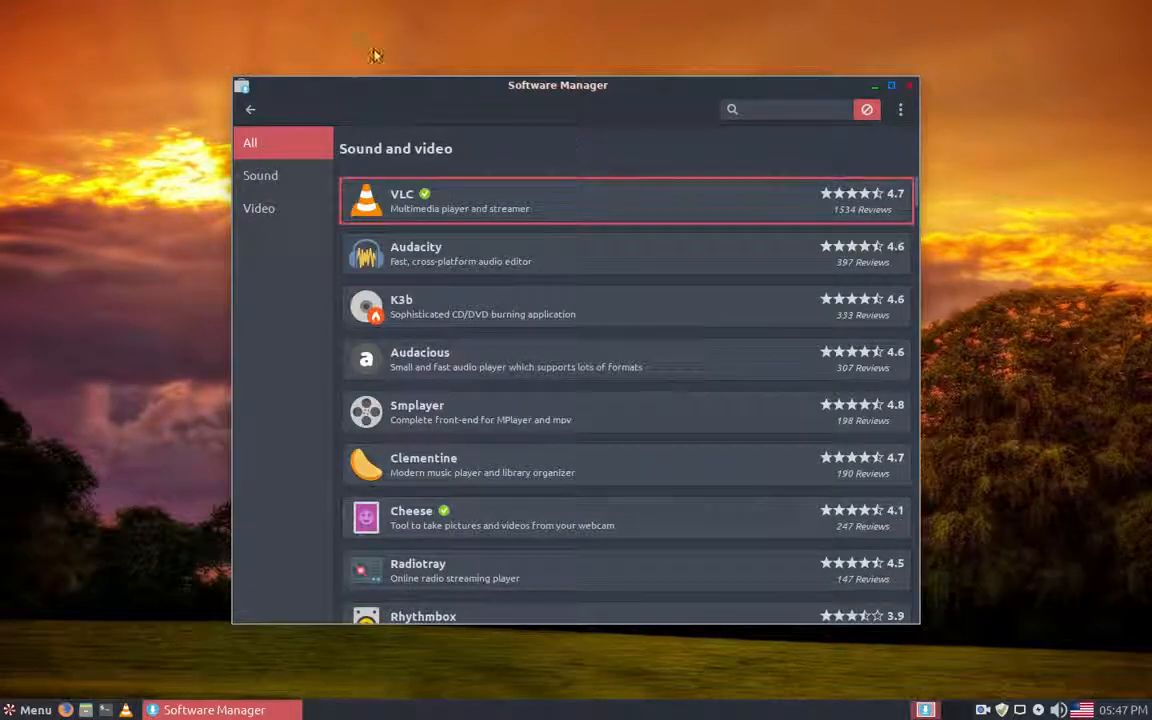
{"action": "left_click", "coordinate": [250, 109]}
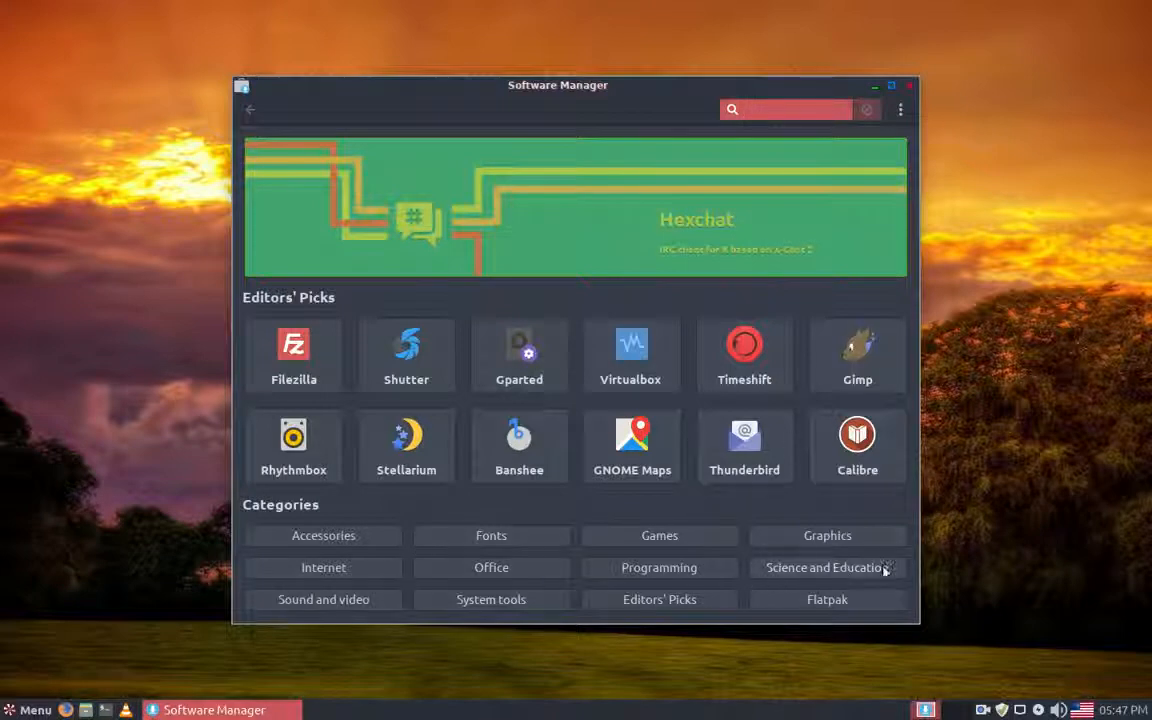
Step: Remove Inkscape, found in the Graphics category, authorizing the removal with the account password
{"action": "left_click", "coordinate": [843, 538]}
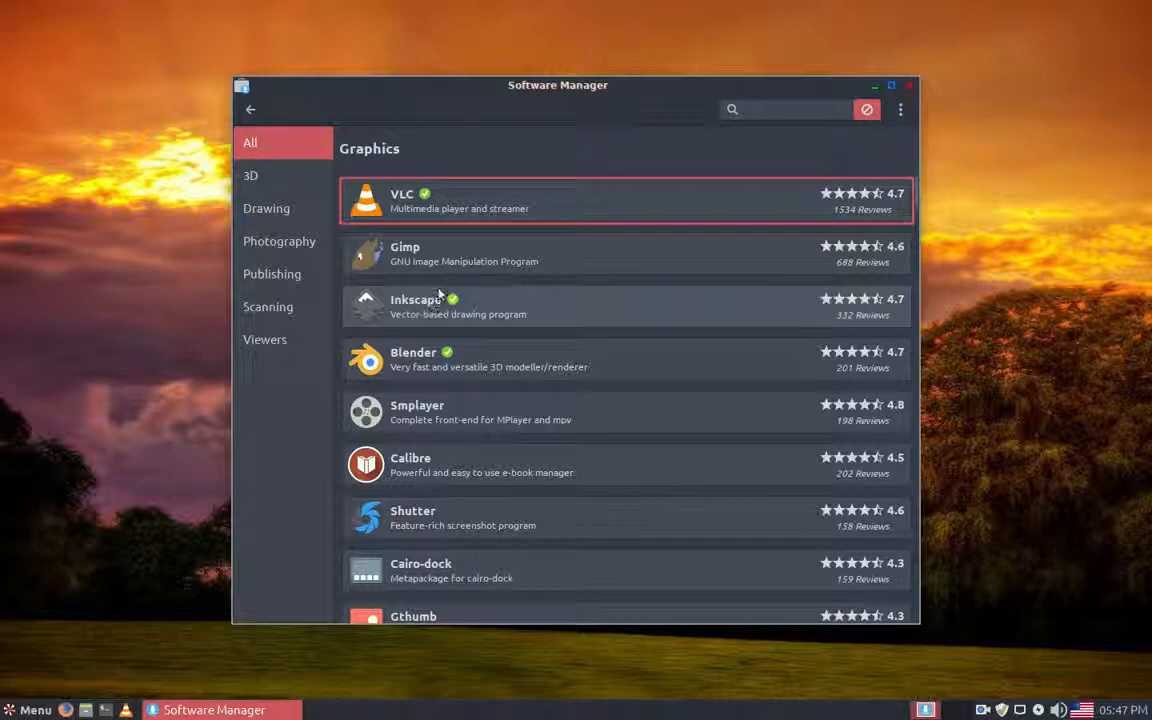
{"action": "left_click", "coordinate": [425, 311]}
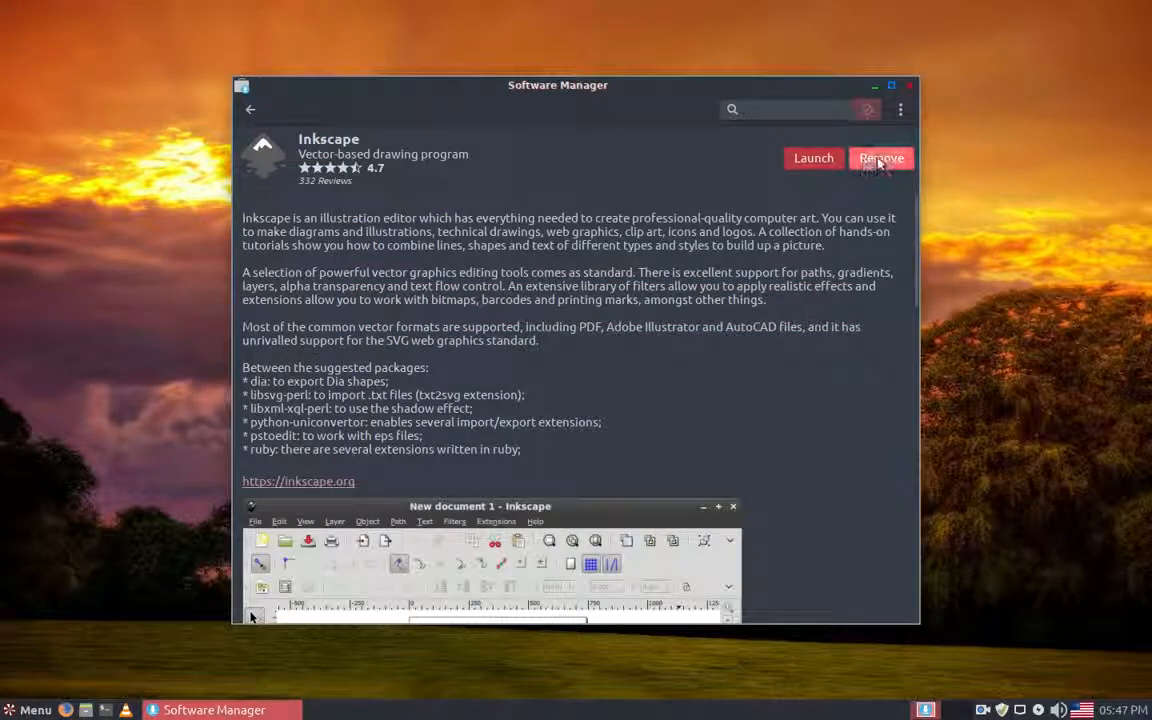
{"action": "left_click", "coordinate": [880, 158]}
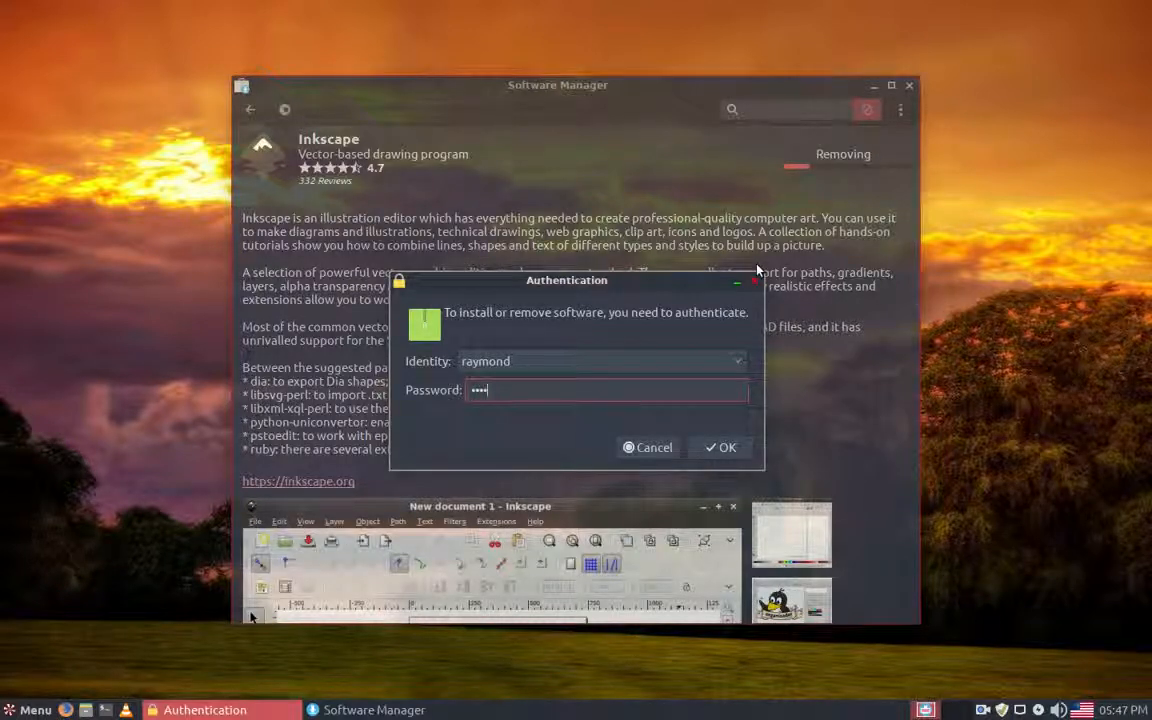
{"action": "key", "text": "Return"}
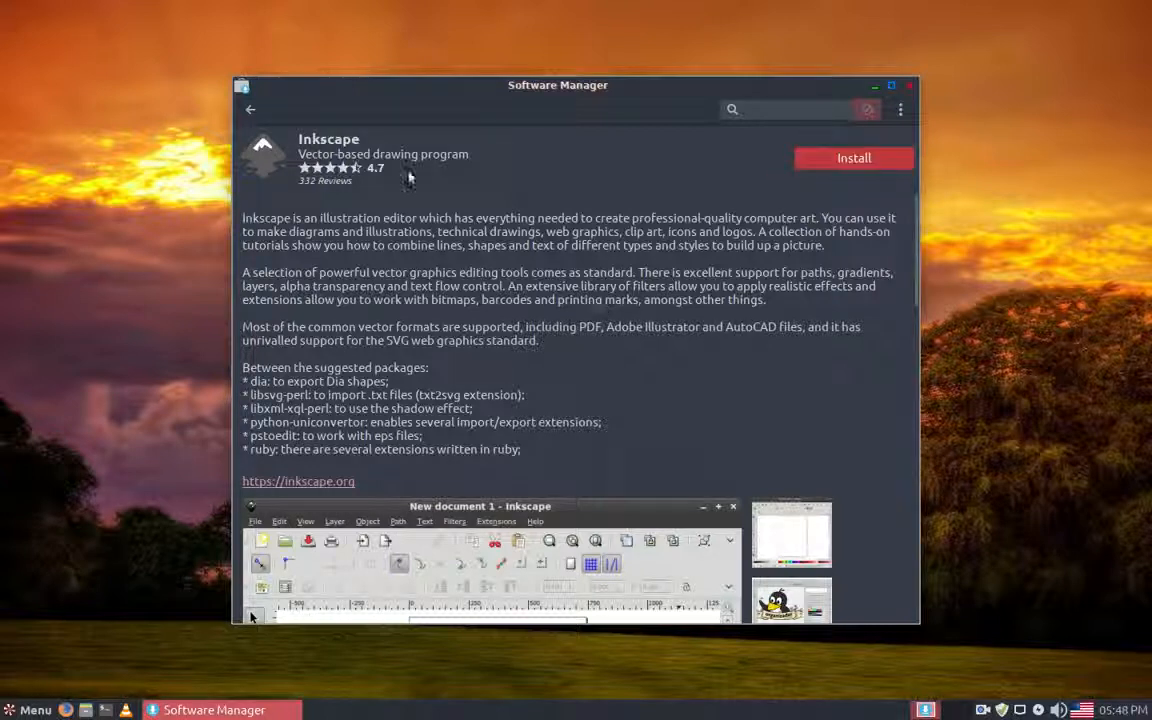
Step: Return to the Graphics list and remove Blender
{"action": "left_click", "coordinate": [250, 109]}
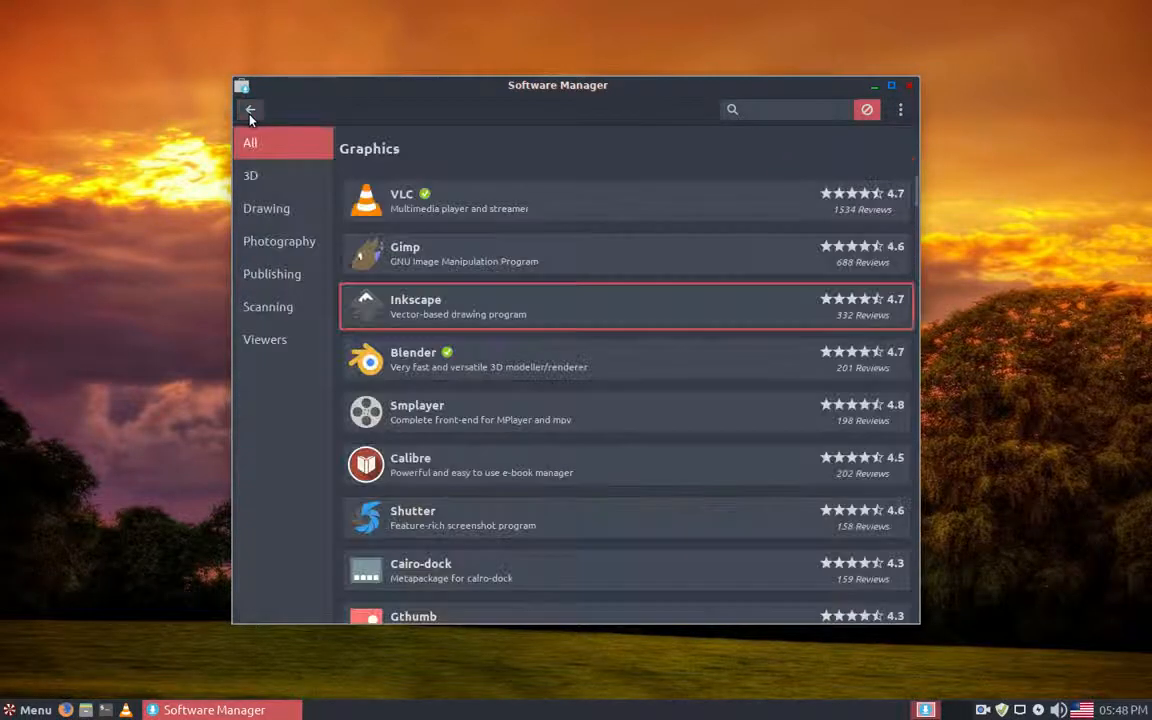
{"action": "left_click", "coordinate": [437, 370]}
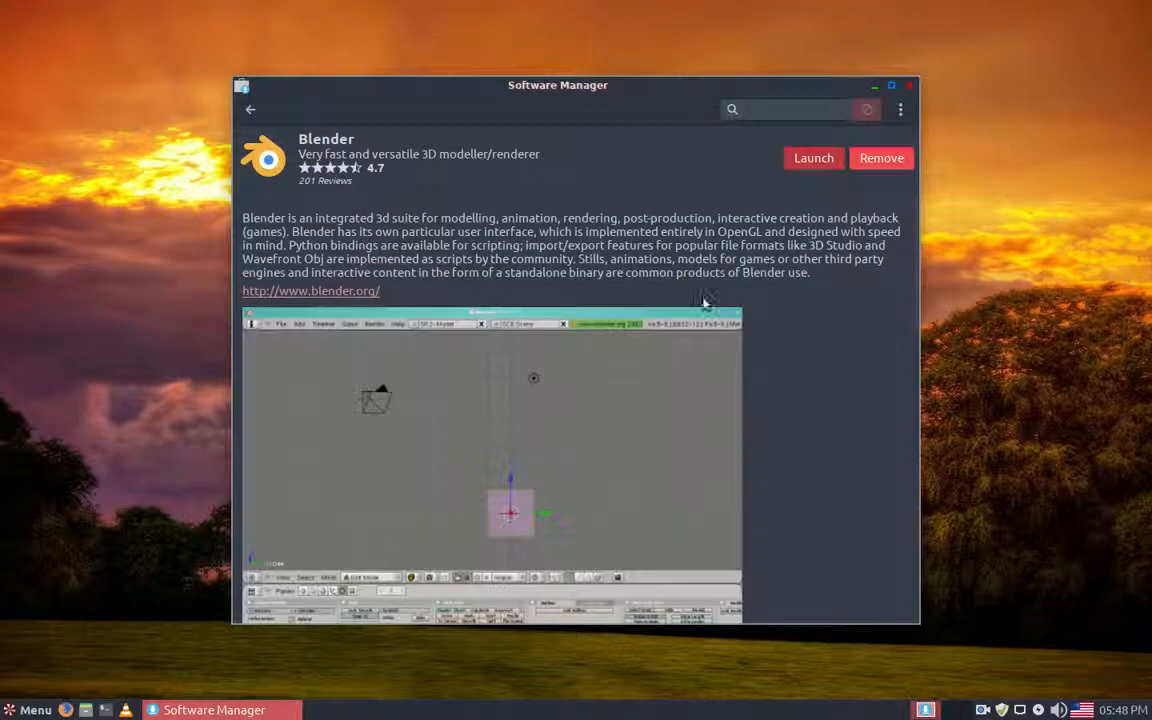
{"action": "left_click", "coordinate": [881, 160]}
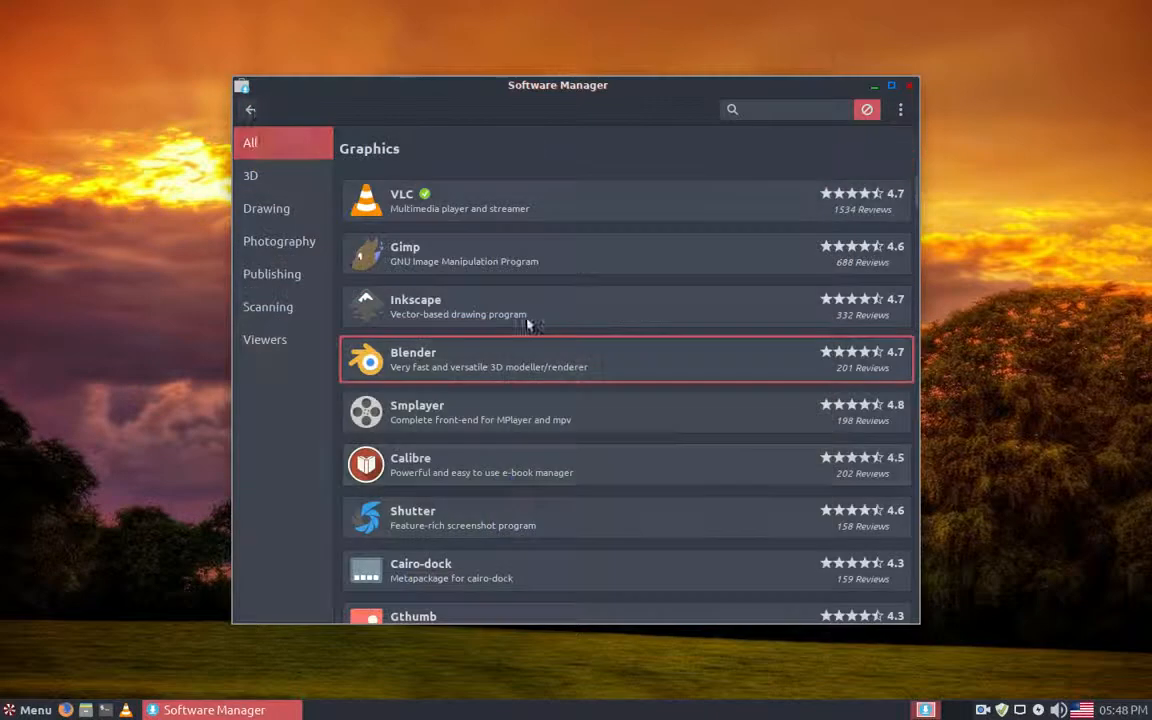
Step: Check the rest of the Graphics list for other installed applications and return to the start page
{"action": "left_click", "coordinate": [249, 109]}
{"action": "scroll", "coordinate": [725, 457], "scroll_direction": "down", "scroll_amount": 1}
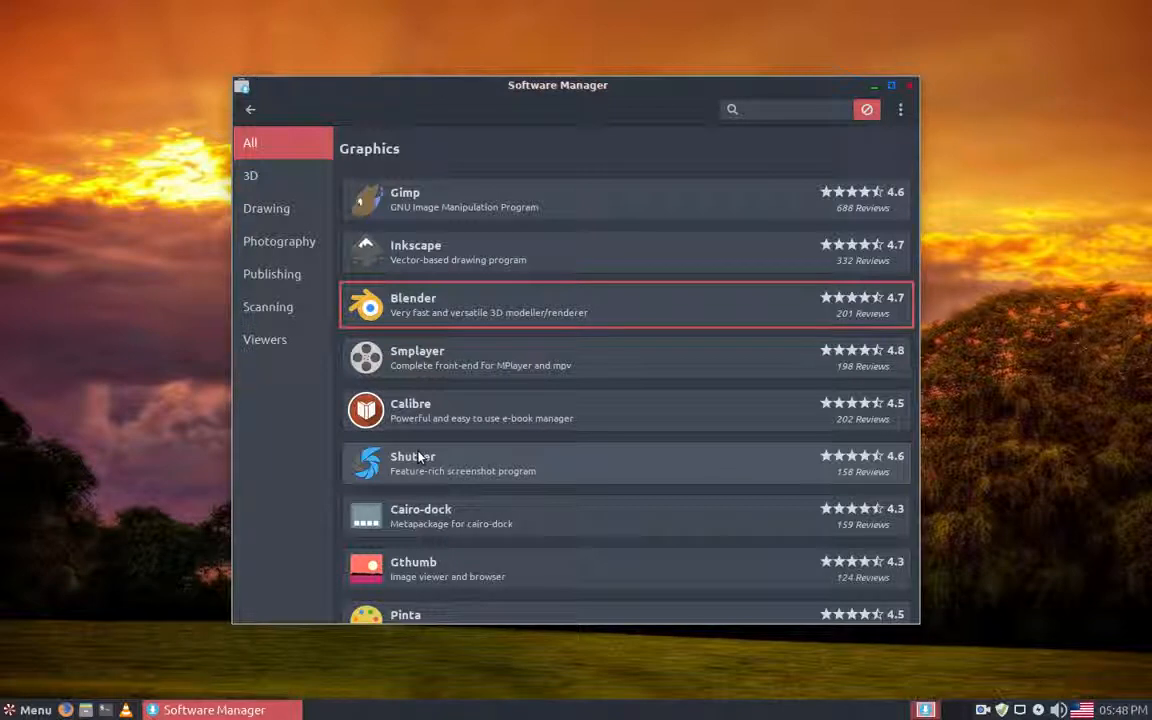
{"action": "scroll", "coordinate": [700, 458], "scroll_direction": "down", "scroll_amount": 2}
{"action": "scroll", "coordinate": [689, 452], "scroll_direction": "up", "scroll_amount": 2}
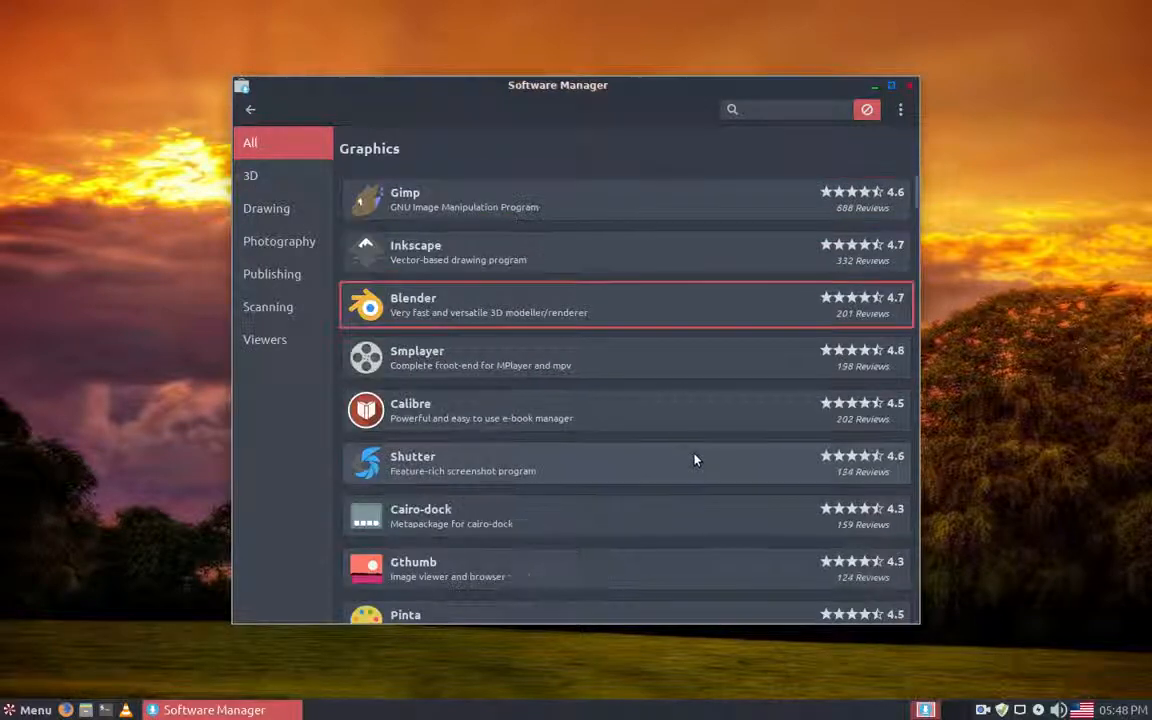
{"action": "left_click", "coordinate": [252, 112]}
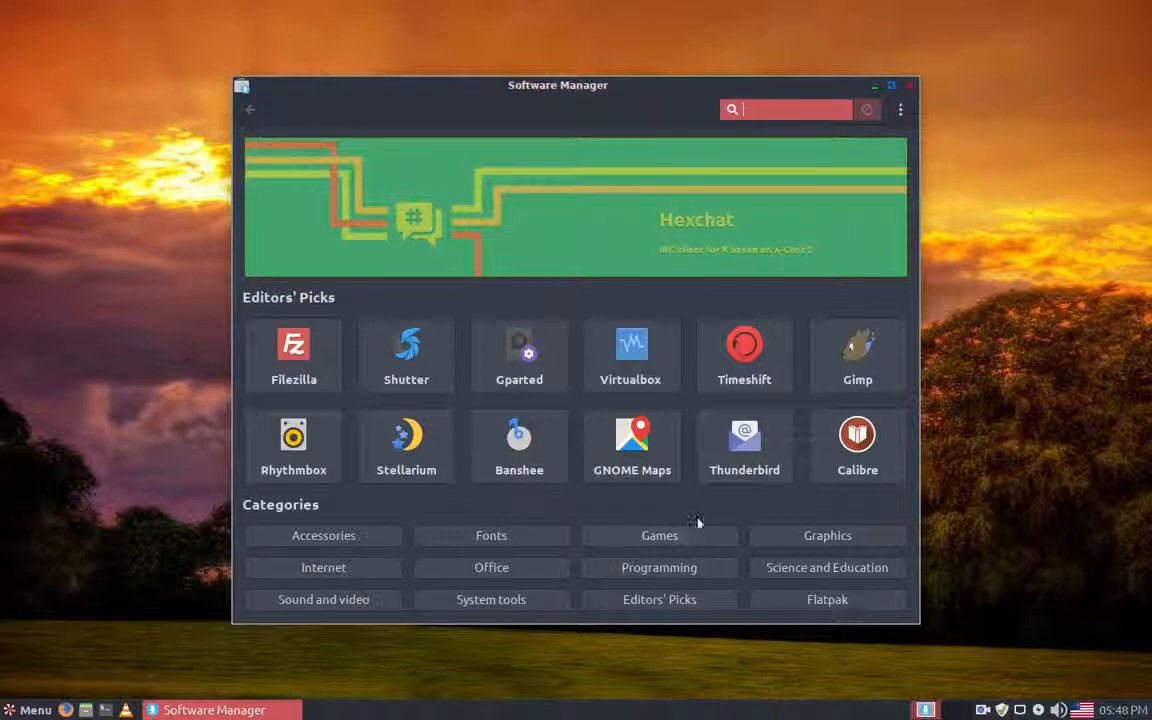
Step: Remove P7zip, found in the Accessories category
{"action": "left_click", "coordinate": [381, 538]}
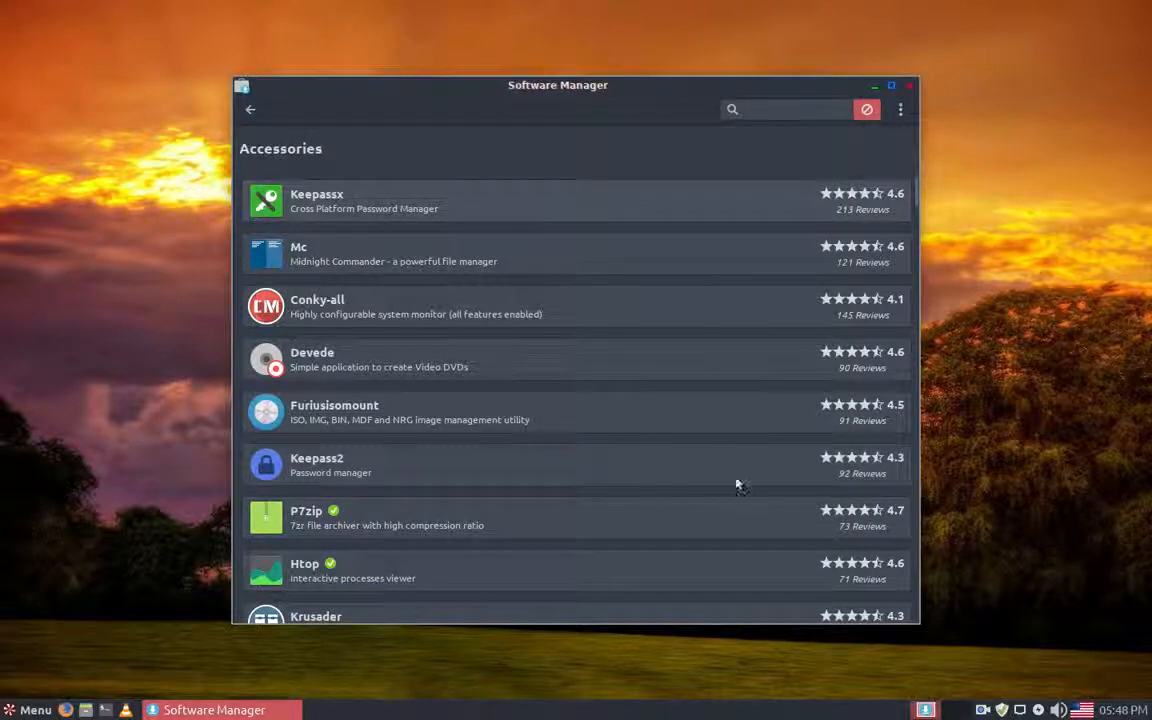
{"action": "key", "text": "Down"}
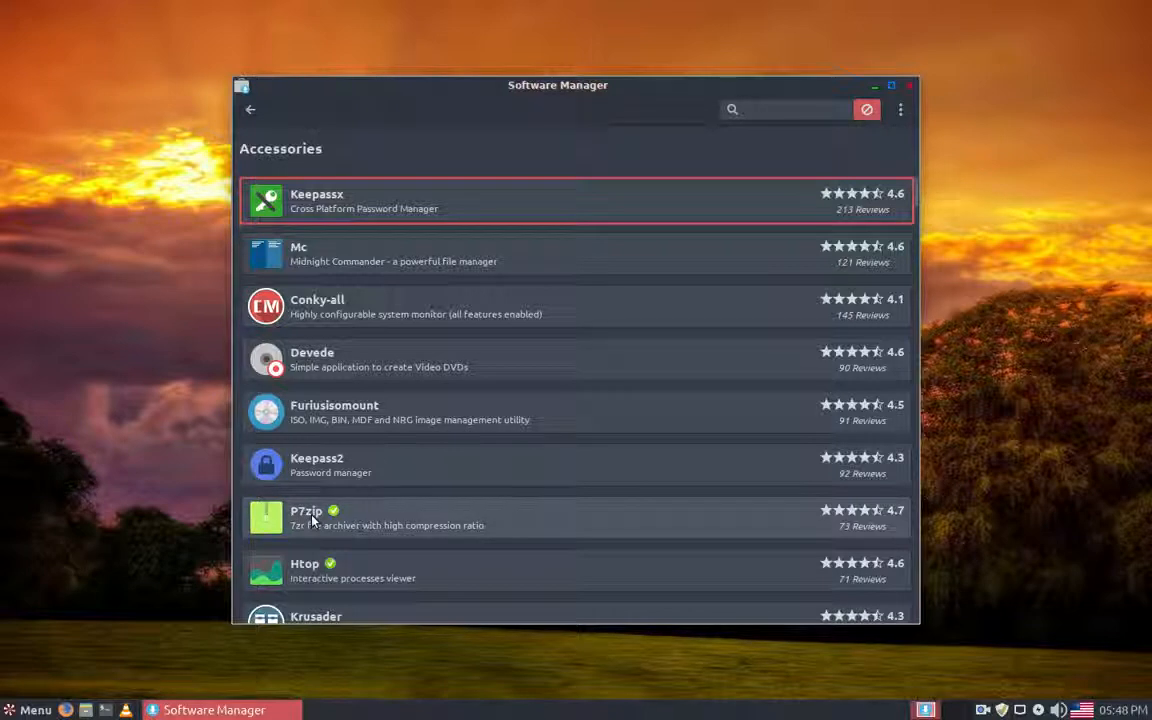
{"action": "left_click", "coordinate": [312, 520]}
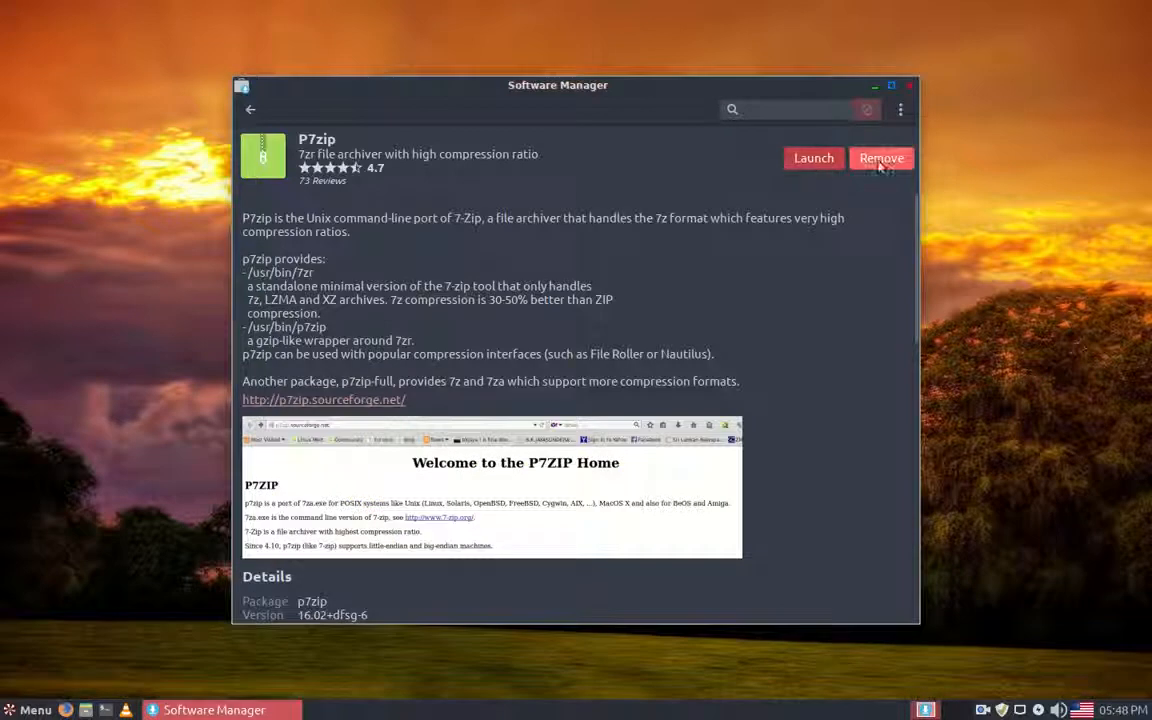
{"action": "left_click", "coordinate": [887, 160]}
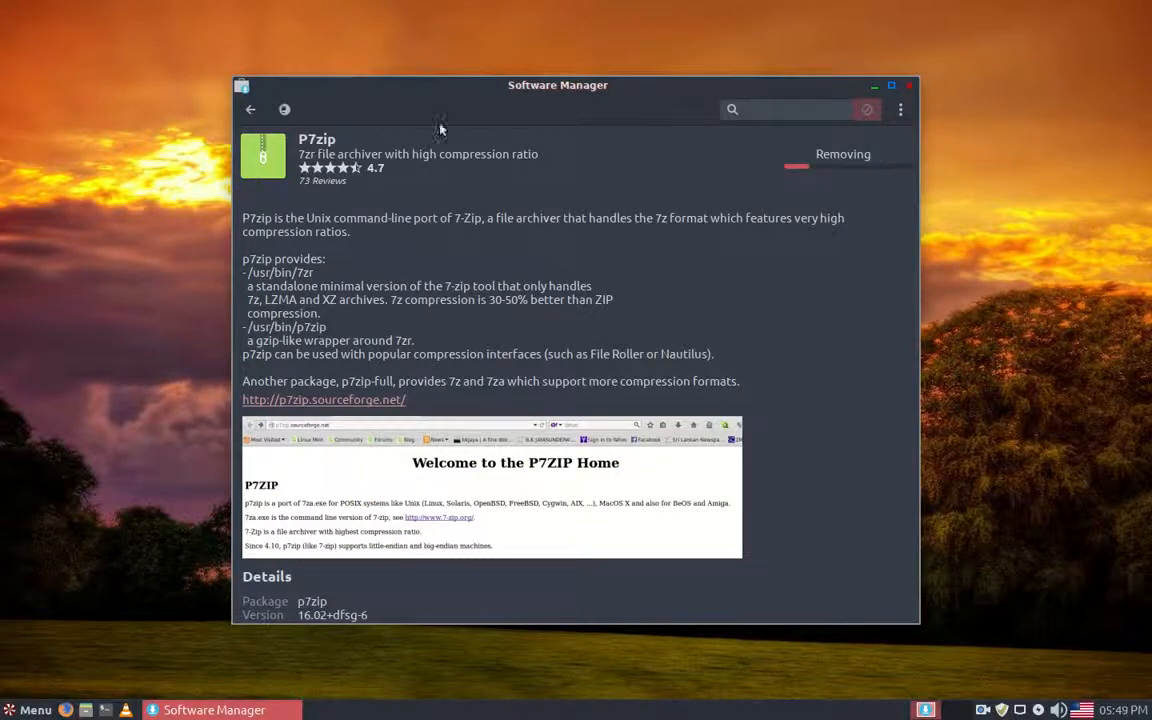
Step: Confirm the pending P7zip removal, then remove Htop from the Accessories category
{"action": "left_click", "coordinate": [708, 445]}
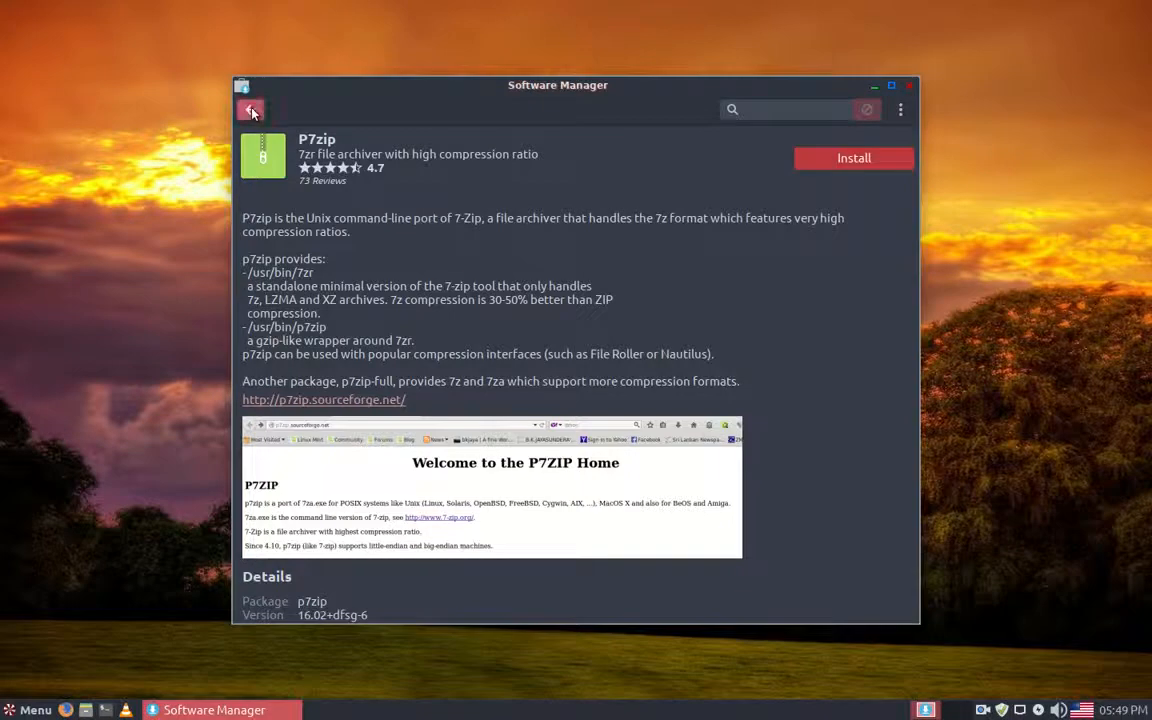
{"action": "left_click", "coordinate": [251, 112]}
{"action": "scroll", "coordinate": [597, 442], "scroll_direction": "down", "scroll_amount": 1}
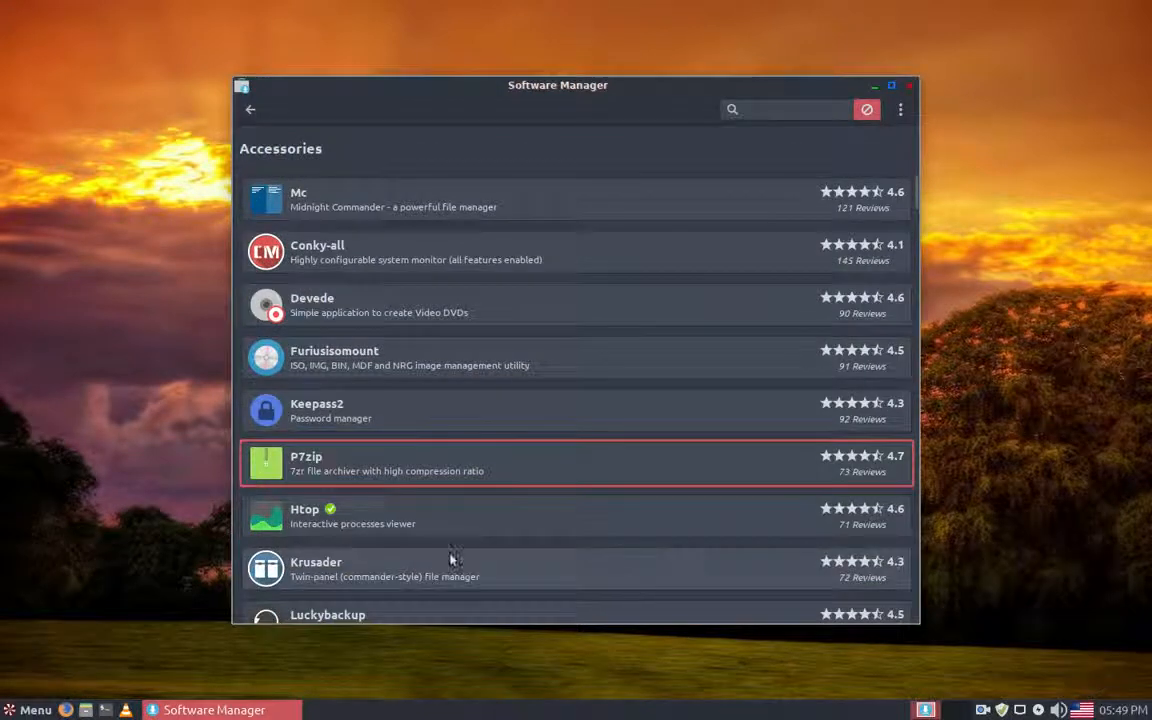
{"action": "left_click", "coordinate": [331, 512]}
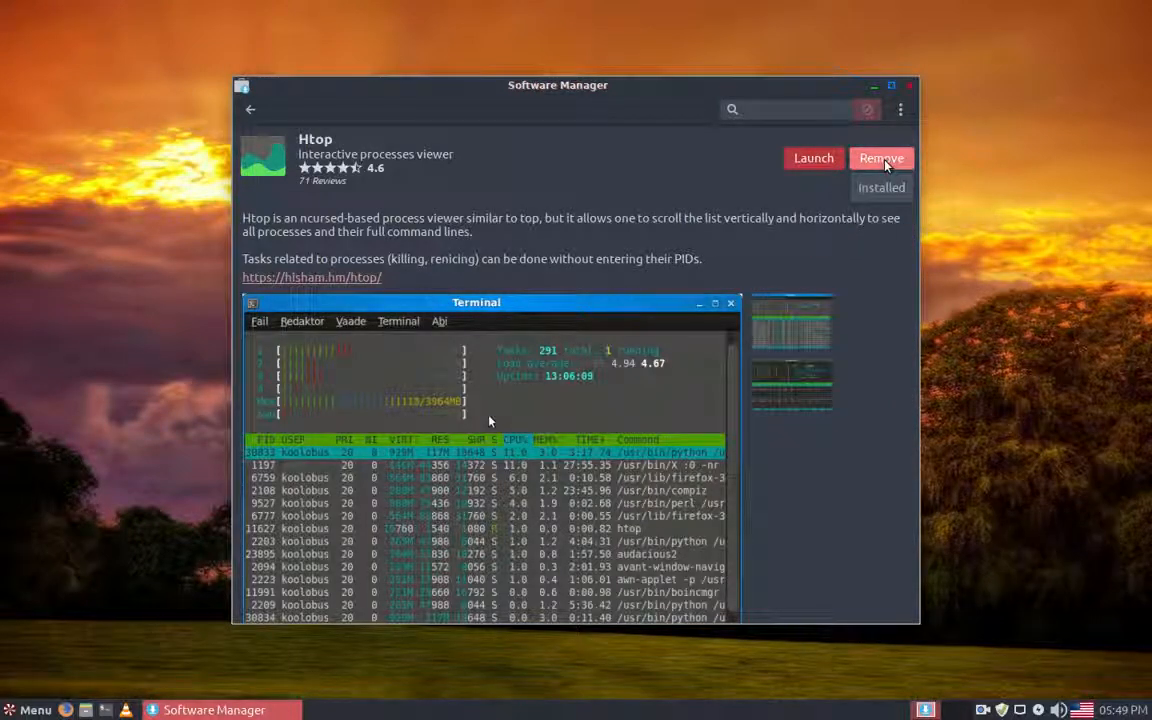
{"action": "left_click", "coordinate": [885, 164]}
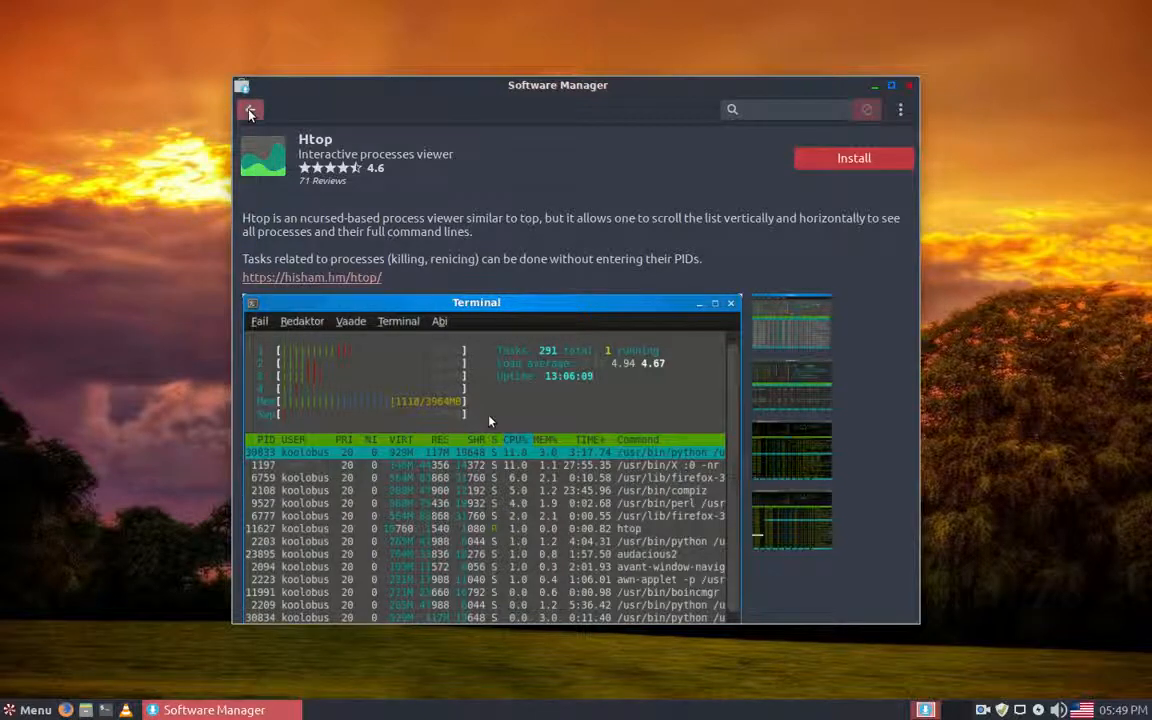
Step: Check the rest of the Accessories list for other installed applications and return to the start page
{"action": "left_click", "coordinate": [250, 111]}
{"action": "scroll", "coordinate": [740, 392], "scroll_direction": "down", "scroll_amount": 8}
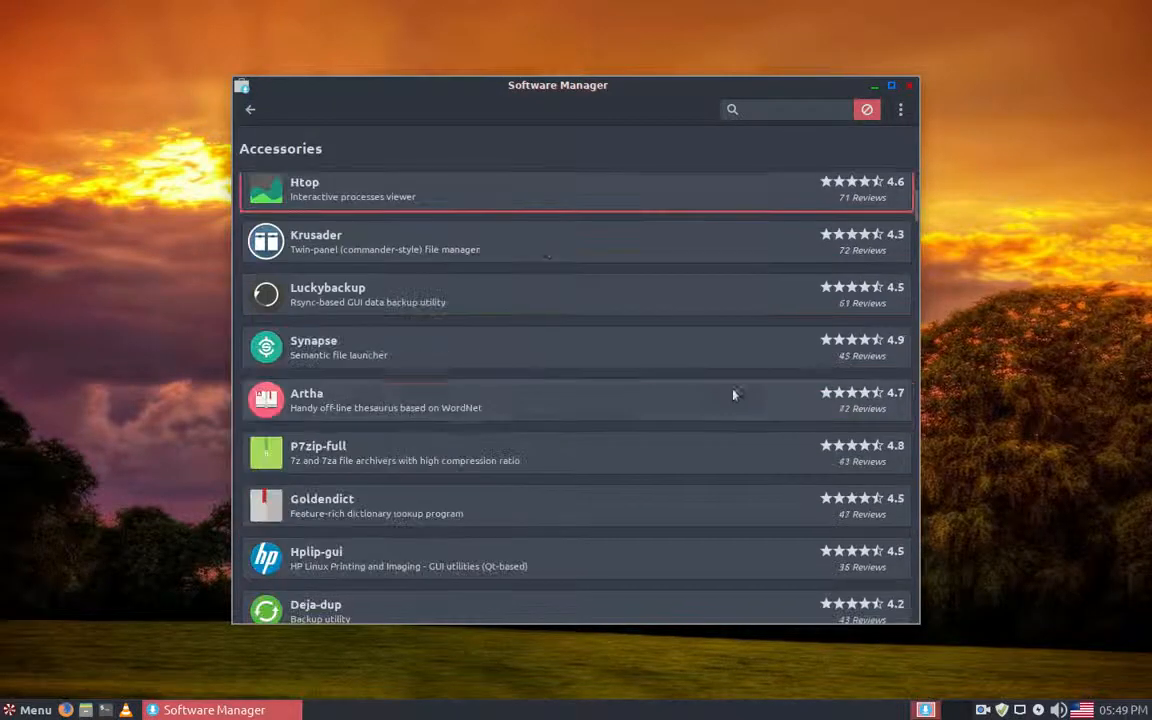
{"action": "scroll", "coordinate": [730, 392], "scroll_direction": "up", "scroll_amount": 8}
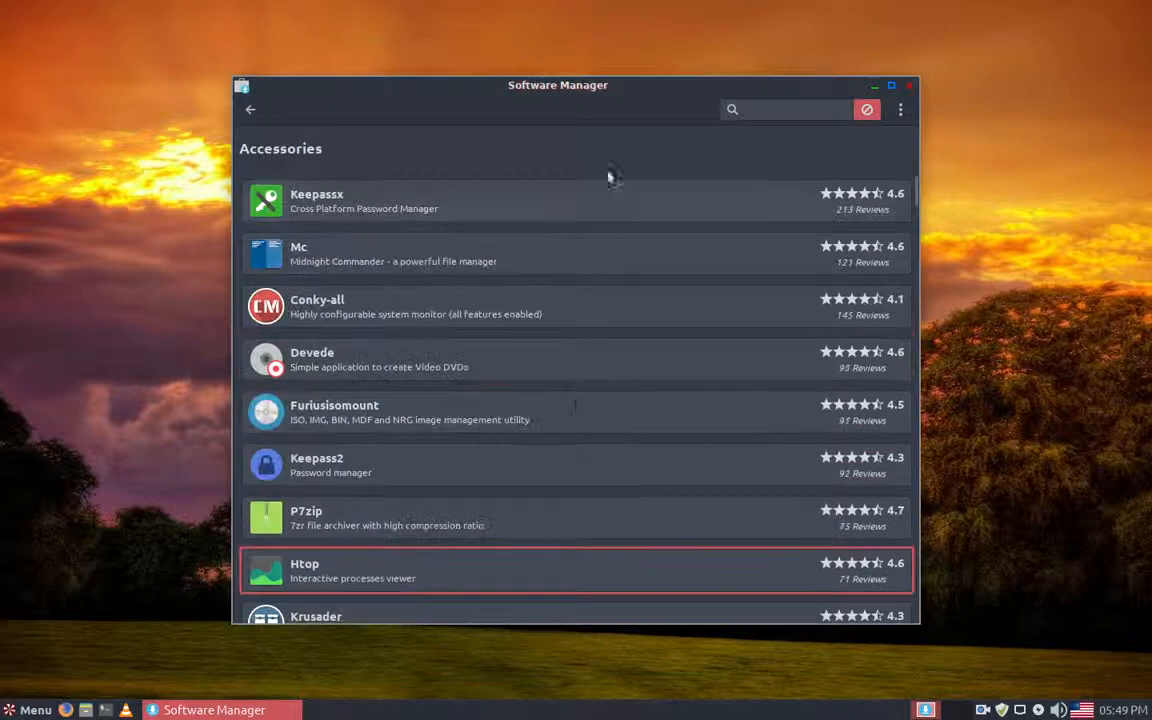
{"action": "left_click", "coordinate": [250, 110]}
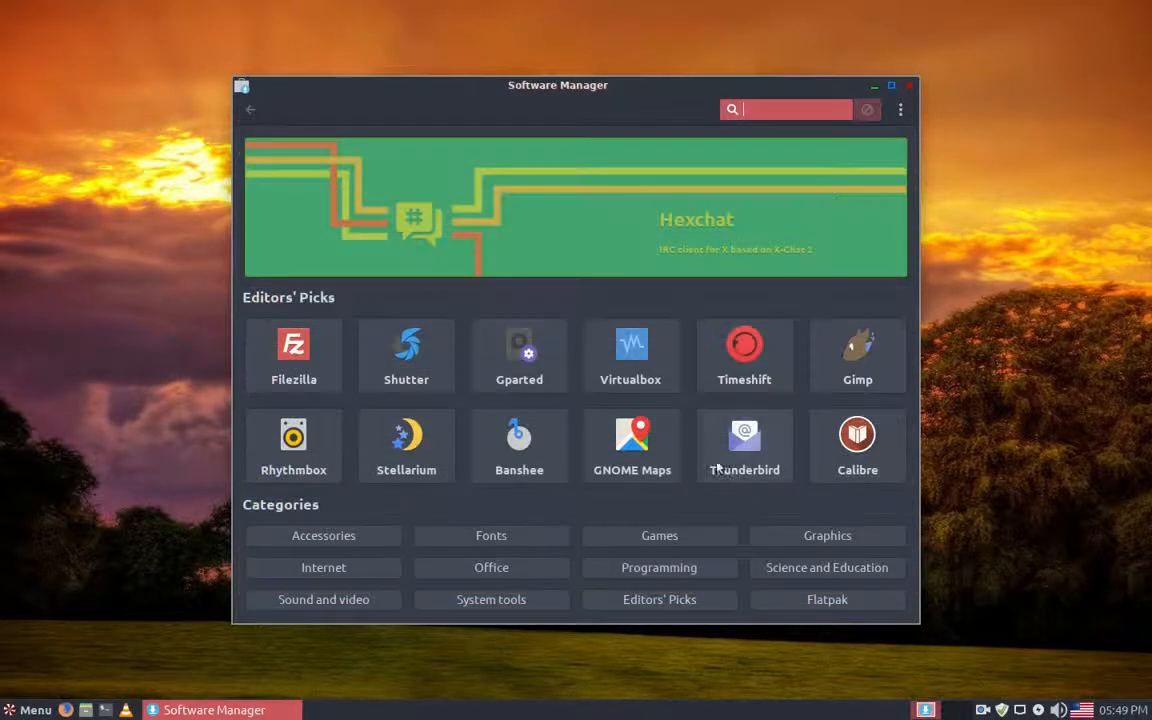
Step: Check the Games and the Sound and video categories for installed applications and return to the start page
{"action": "left_click", "coordinate": [676, 540]}
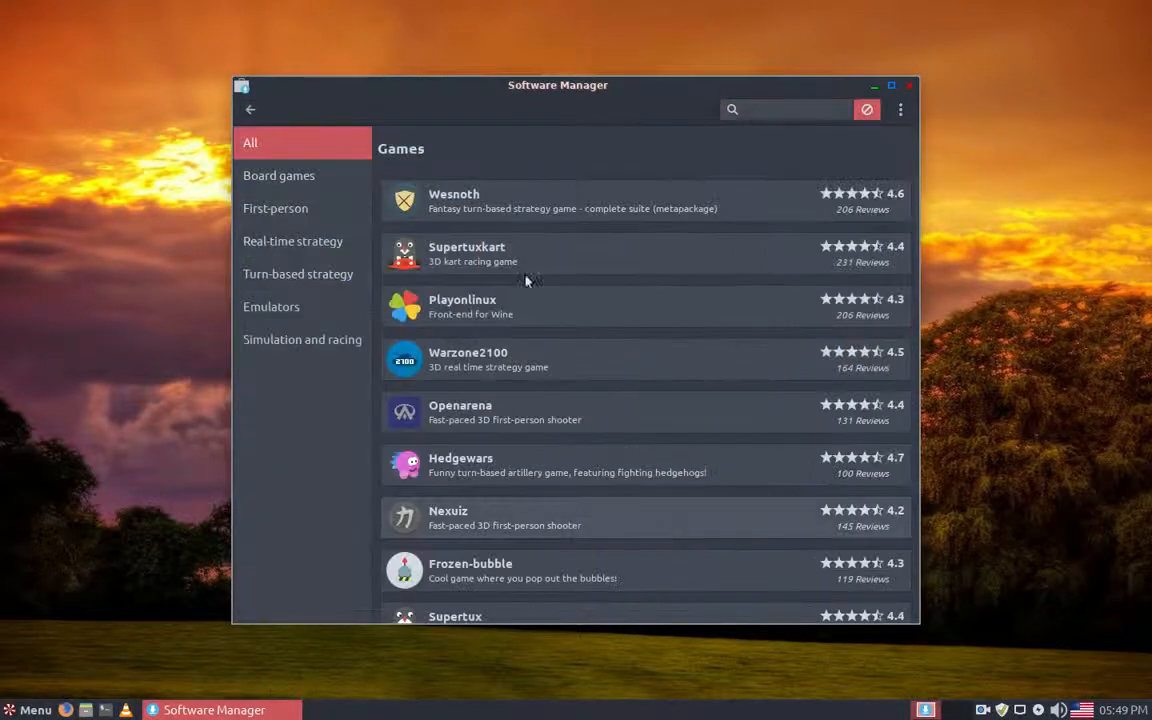
{"action": "scroll", "coordinate": [697, 441], "scroll_direction": "down", "scroll_amount": 3}
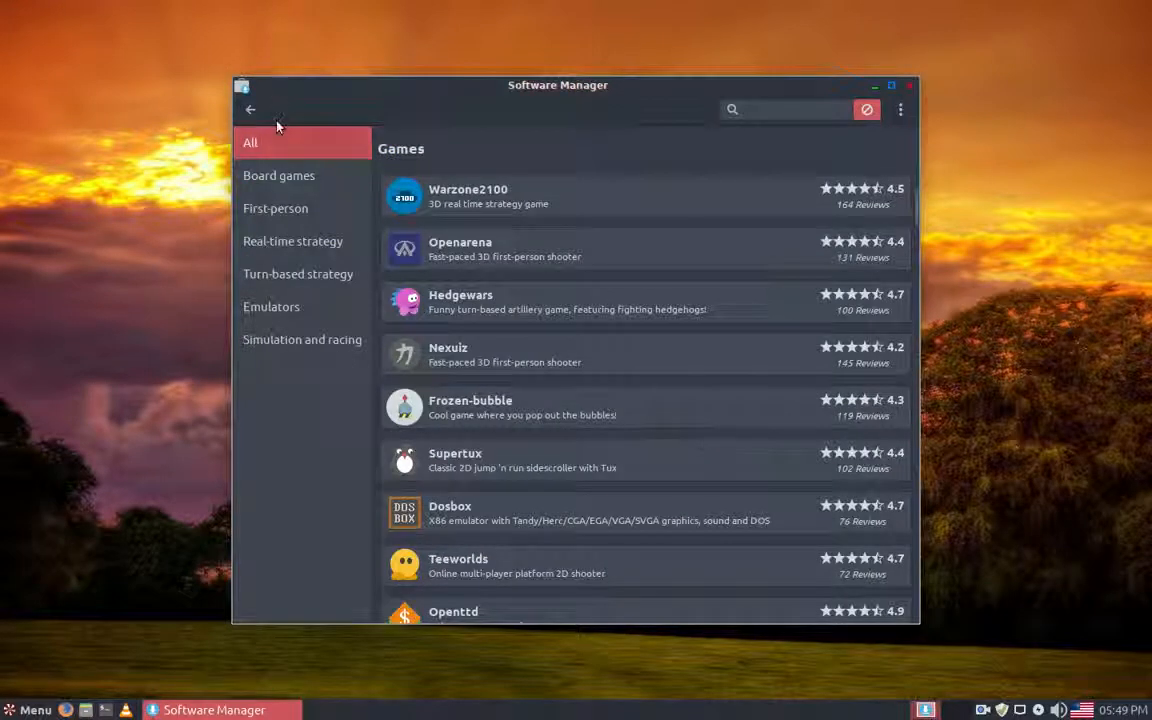
{"action": "left_click", "coordinate": [250, 110]}
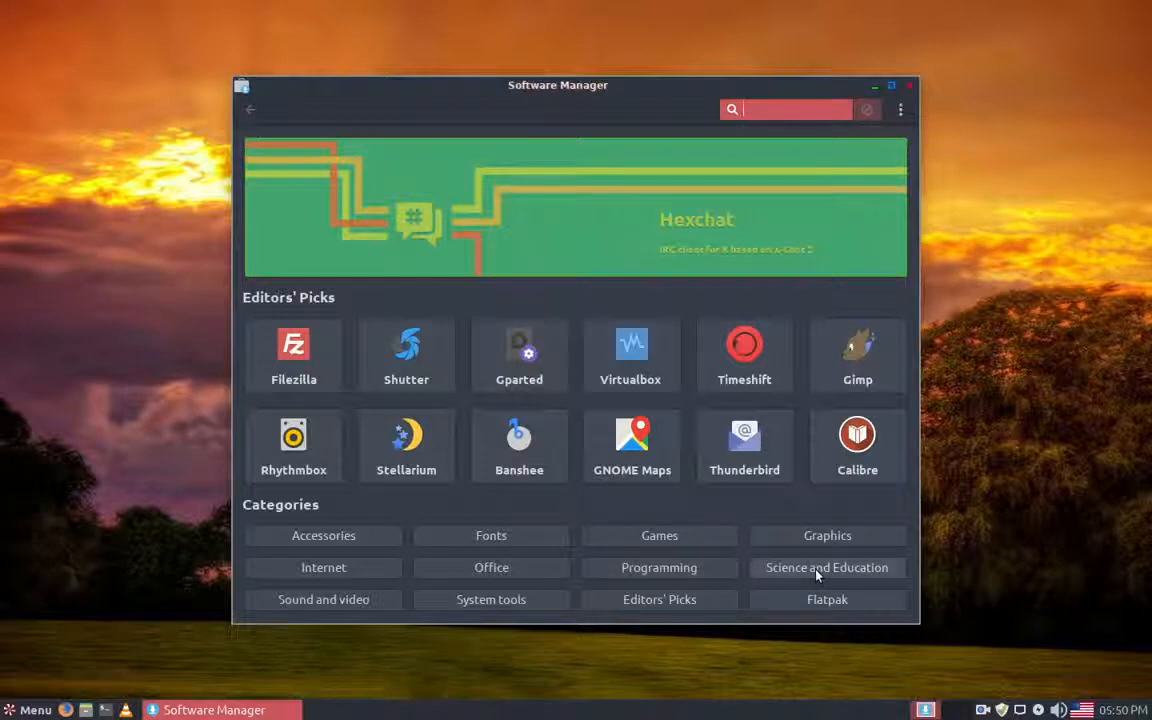
{"action": "left_click", "coordinate": [334, 601]}
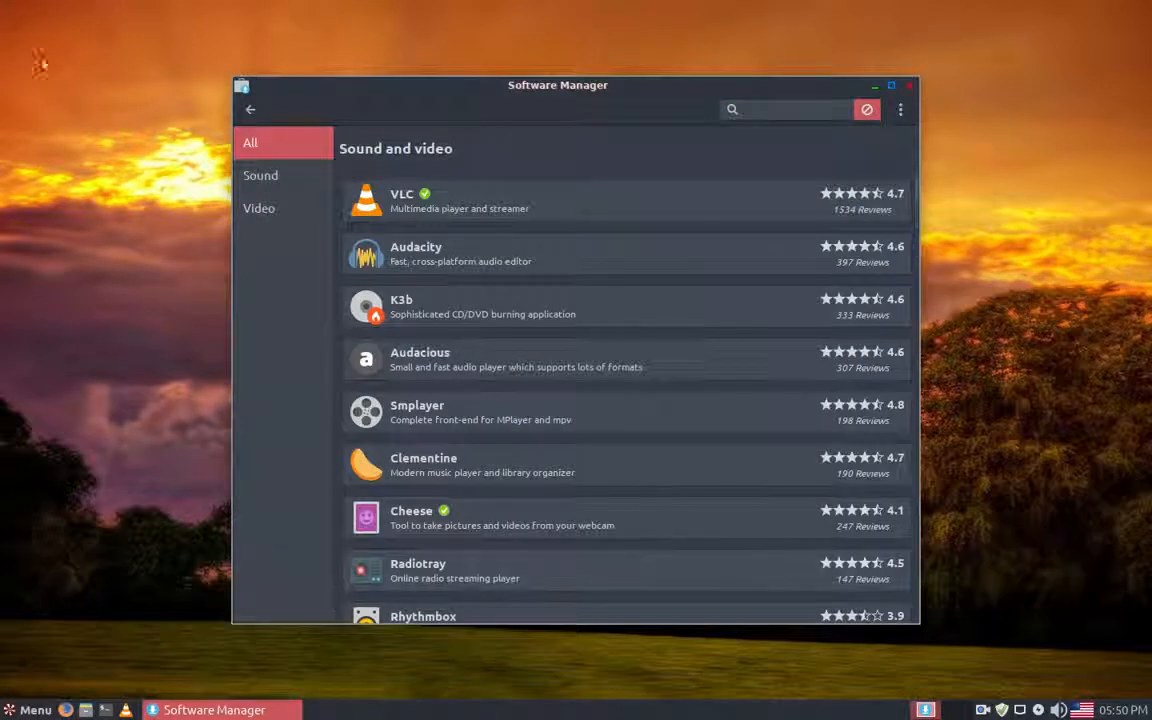
{"action": "left_click", "coordinate": [249, 110]}
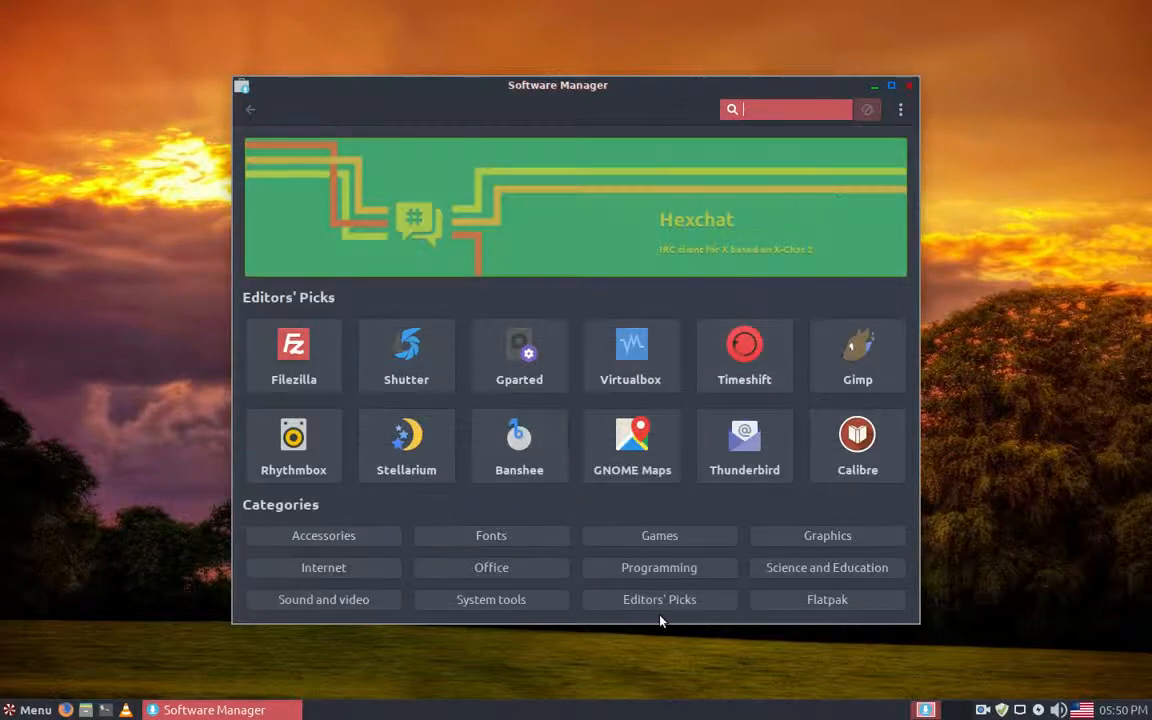
Step: Examine the System tools category for installed packages and return to the start page
{"action": "left_click", "coordinate": [511, 602]}
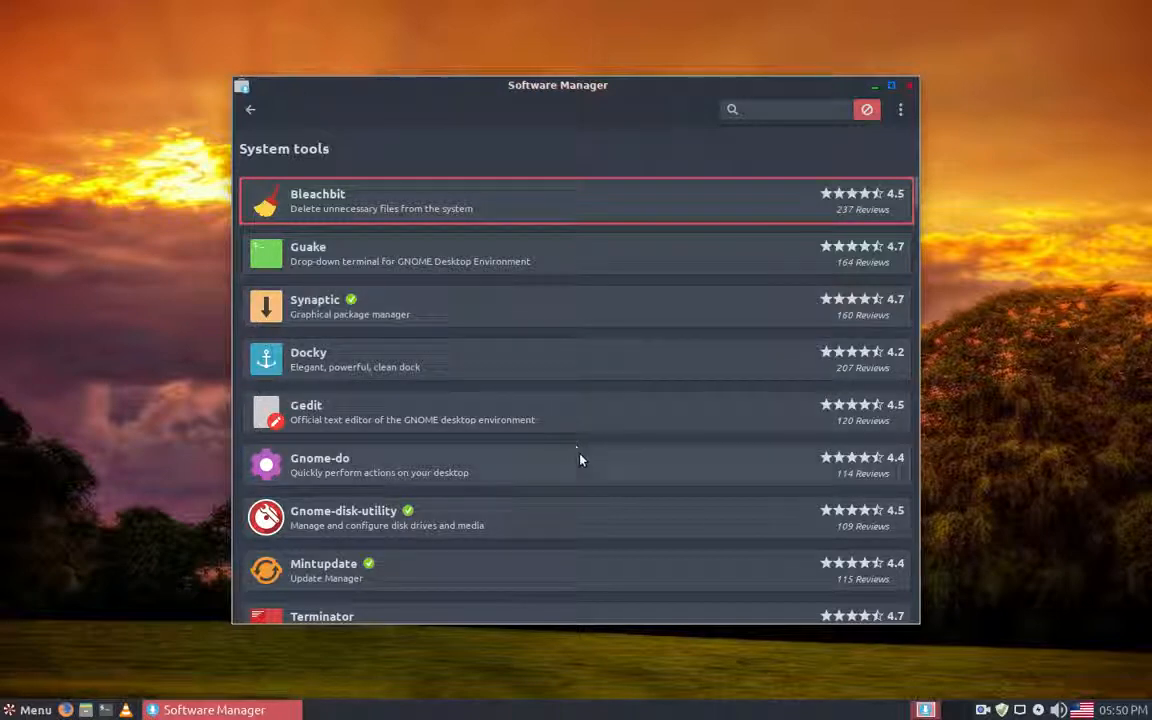
{"action": "scroll", "coordinate": [395, 560], "scroll_direction": "down", "scroll_amount": 2}
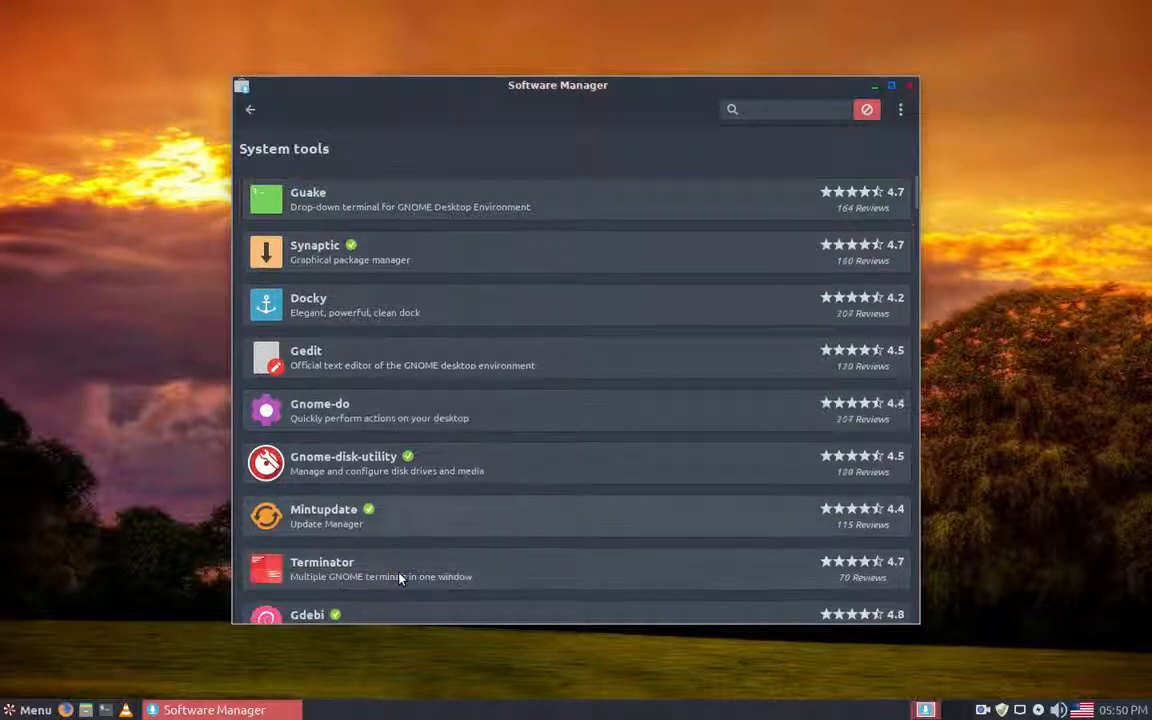
{"action": "scroll", "coordinate": [415, 500], "scroll_direction": "down", "scroll_amount": 10}
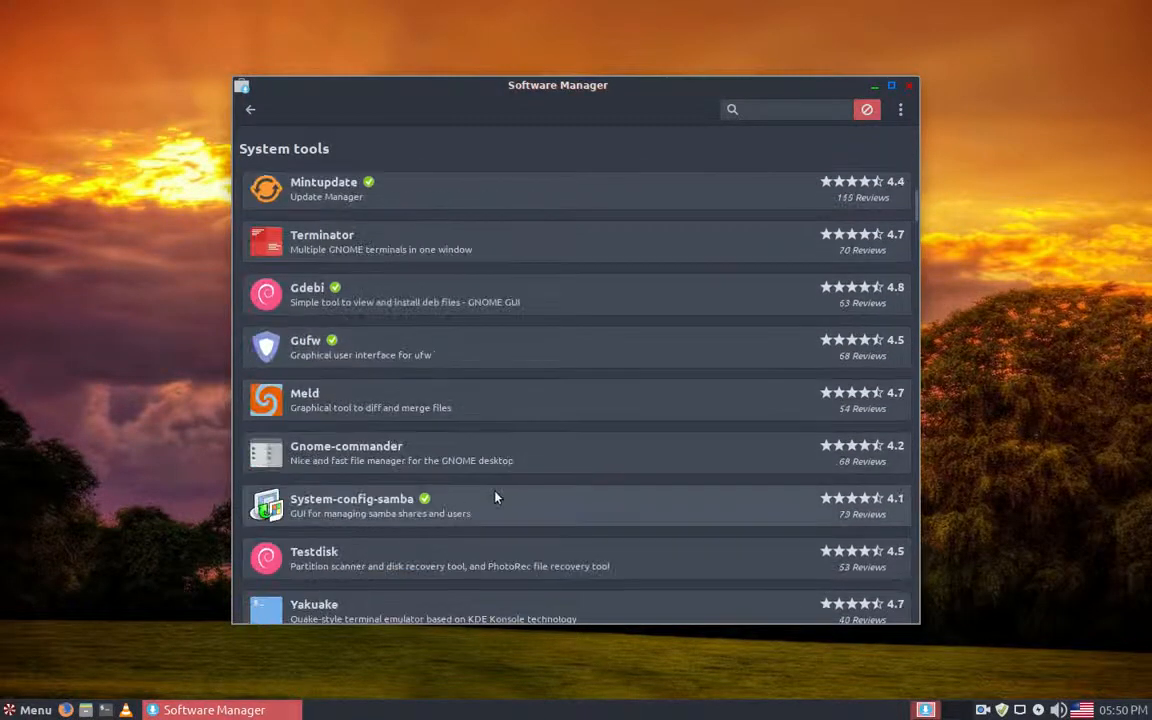
{"action": "scroll", "coordinate": [587, 500], "scroll_direction": "down", "scroll_amount": 10}
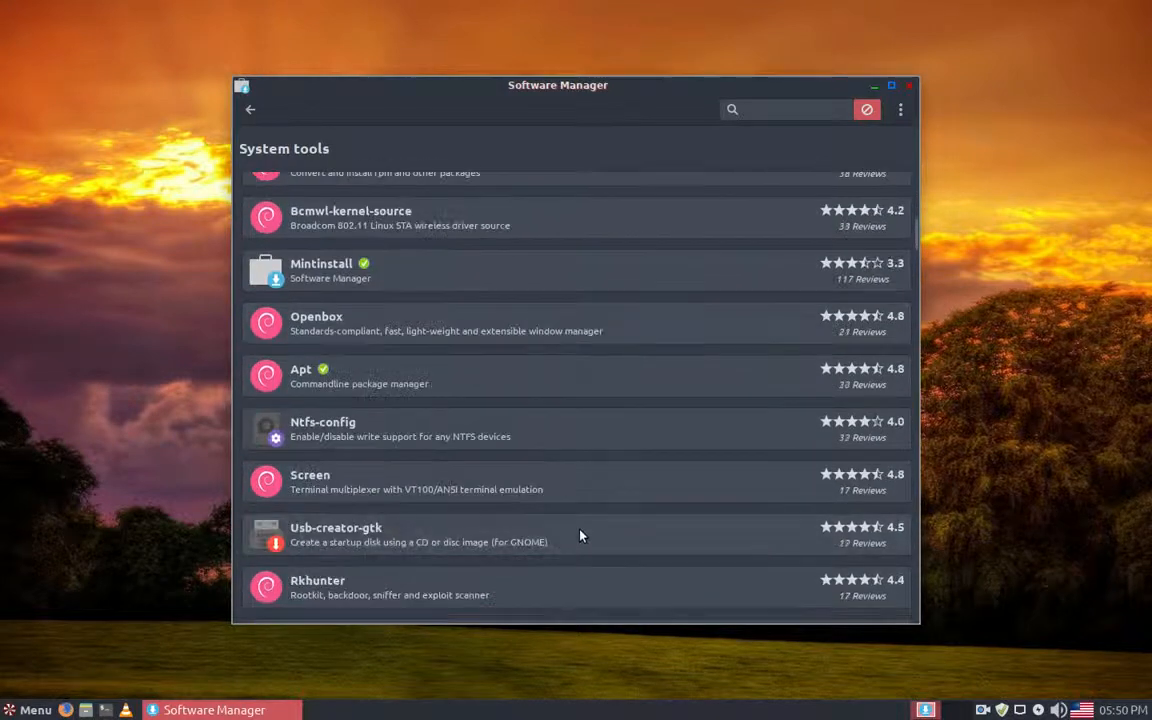
{"action": "scroll", "coordinate": [615, 529], "scroll_direction": "down", "scroll_amount": 13}
{"action": "scroll", "coordinate": [655, 552], "scroll_direction": "down", "scroll_amount": 7}
{"action": "scroll", "coordinate": [625, 565], "scroll_direction": "up", "scroll_amount": 5}
{"action": "scroll", "coordinate": [625, 557], "scroll_direction": "up", "scroll_amount": 11}
{"action": "scroll", "coordinate": [545, 517], "scroll_direction": "down", "scroll_amount": 2}
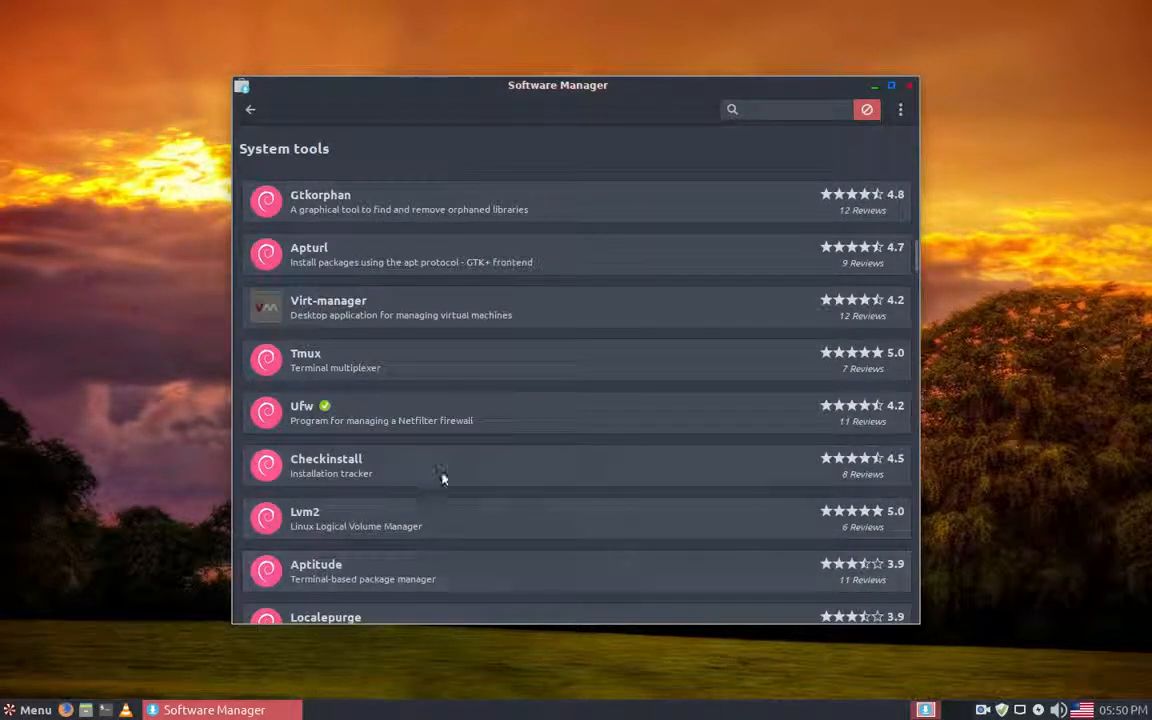
{"action": "scroll", "coordinate": [571, 523], "scroll_direction": "down", "scroll_amount": 2}
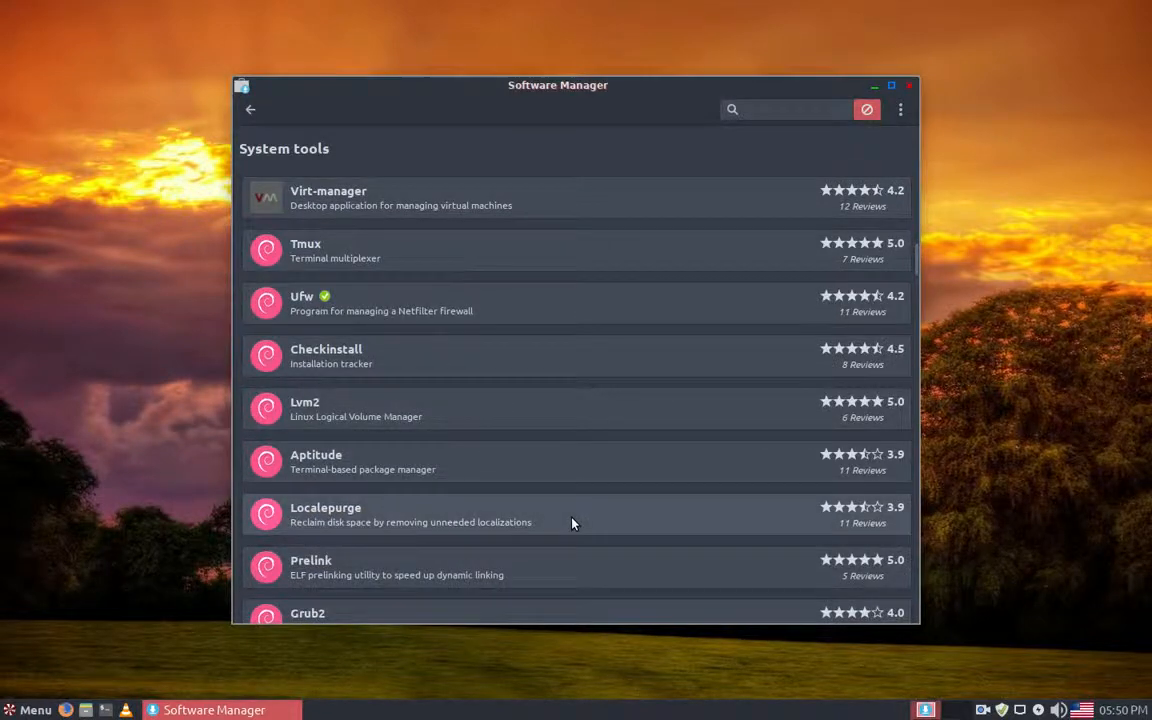
{"action": "scroll", "coordinate": [571, 523], "scroll_direction": "up", "scroll_amount": 6}
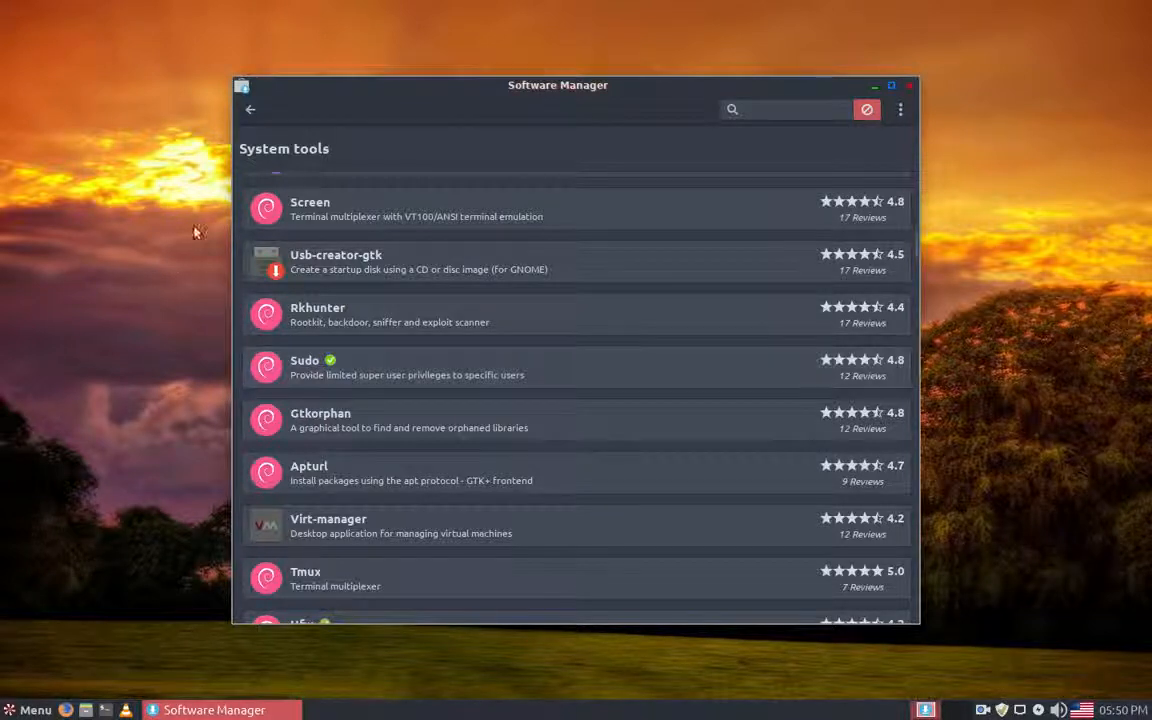
{"action": "left_click", "coordinate": [250, 110]}
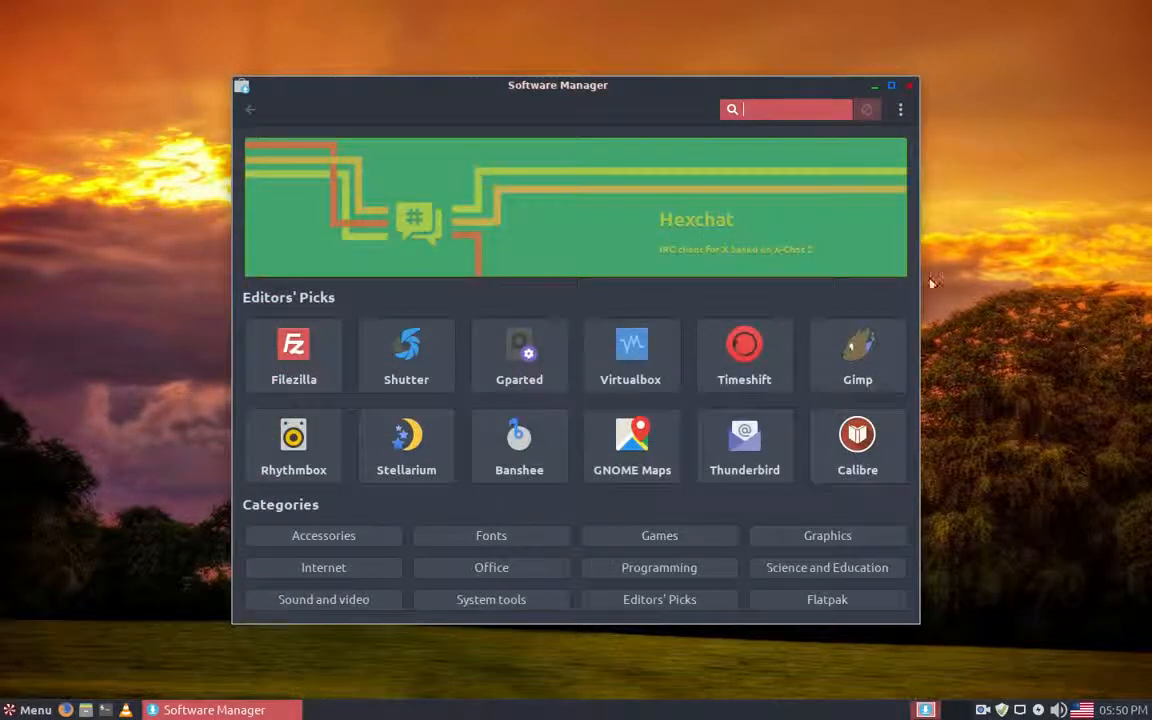
Step: Install Audacity from the Editors' Picks category, accepting the additional software it requires
{"action": "left_click", "coordinate": [684, 608]}
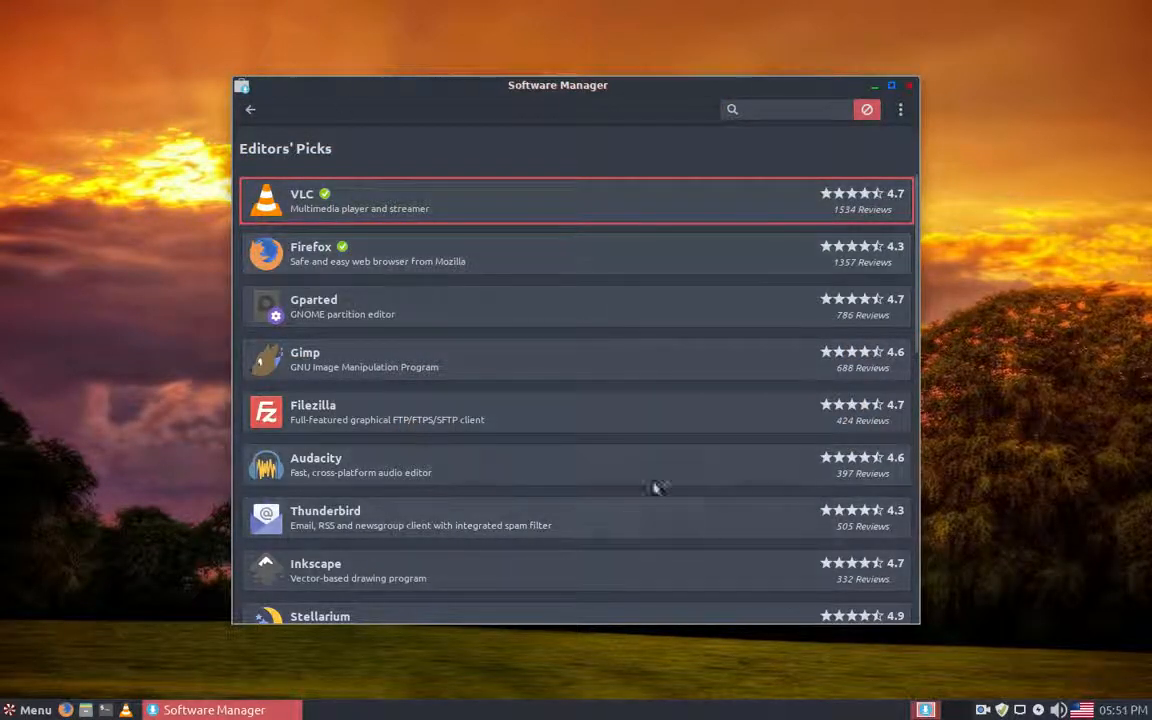
{"action": "left_click", "coordinate": [321, 464]}
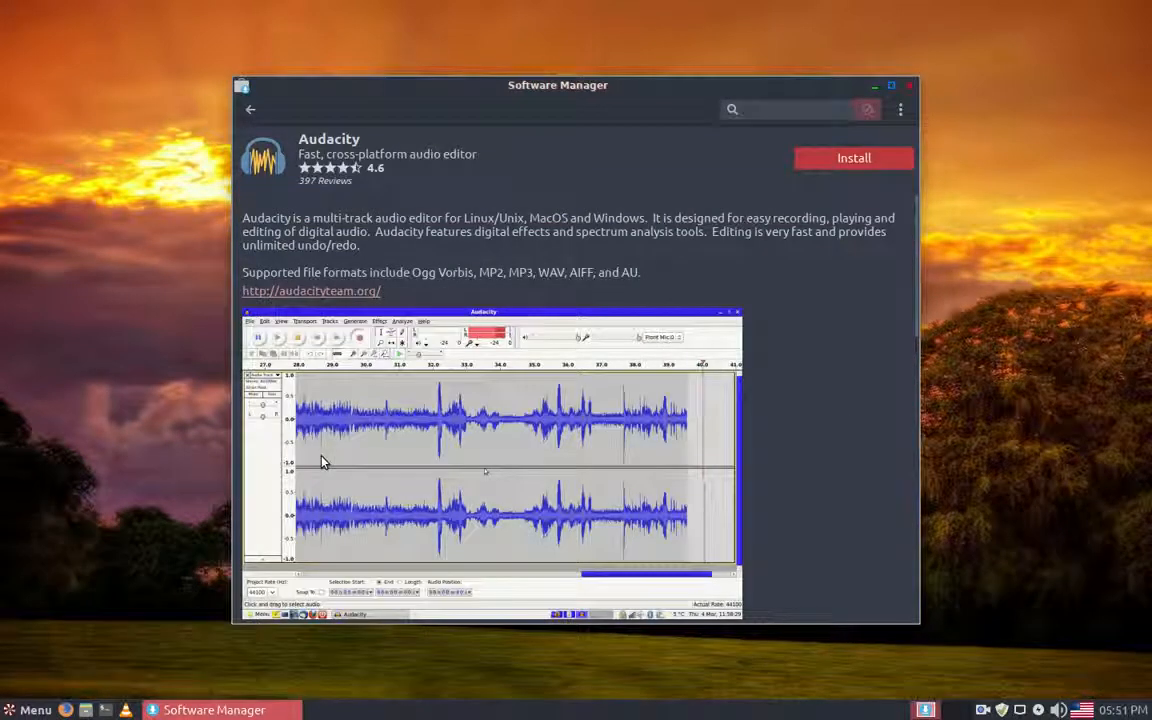
{"action": "left_click", "coordinate": [873, 160]}
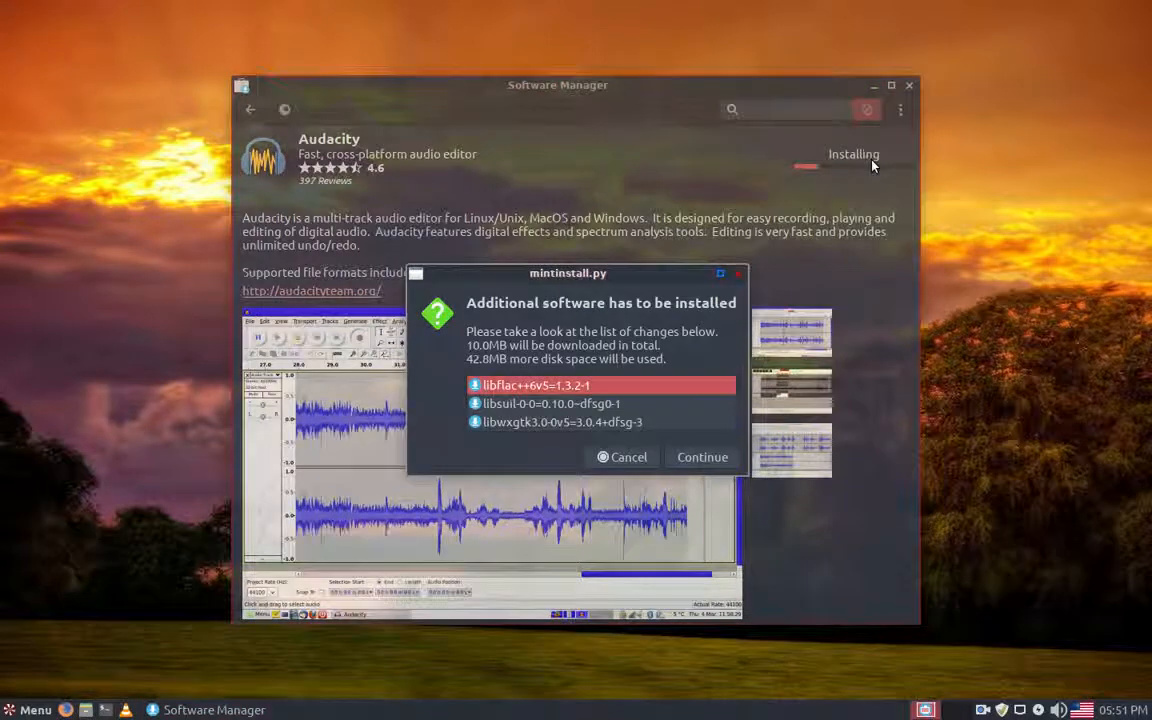
{"action": "left_click", "coordinate": [708, 458]}
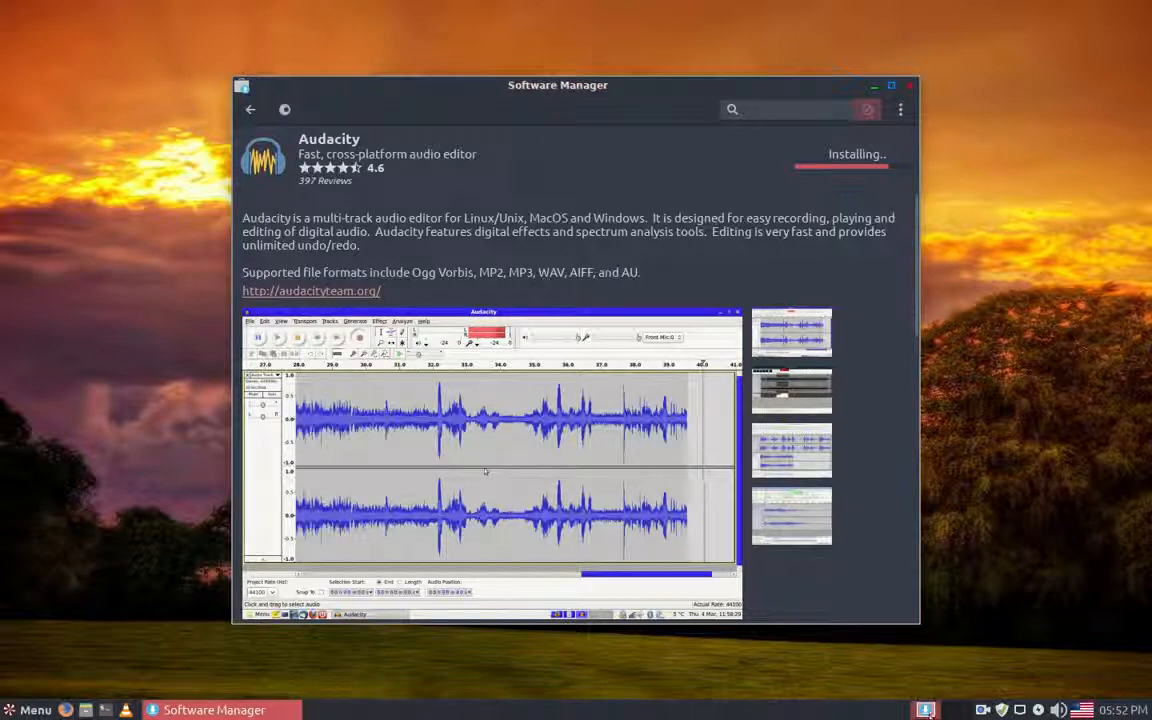
{"action": "left_click", "coordinate": [984, 711]}
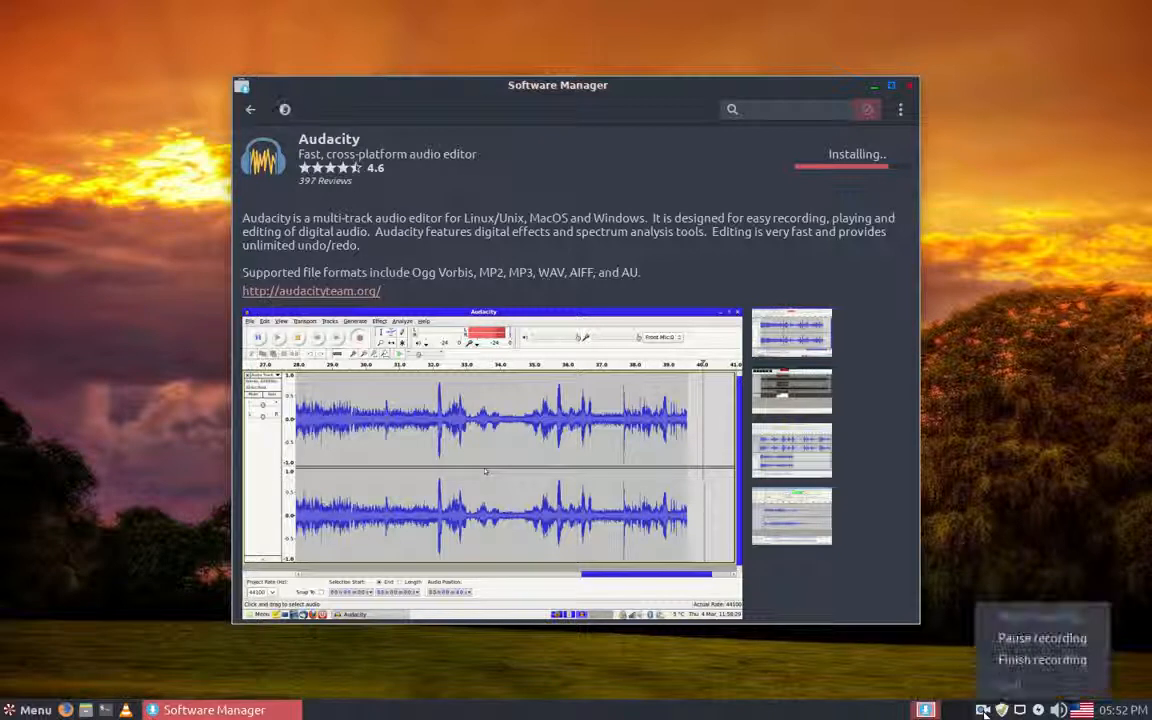
{"action": "left_click", "coordinate": [1020, 640]}
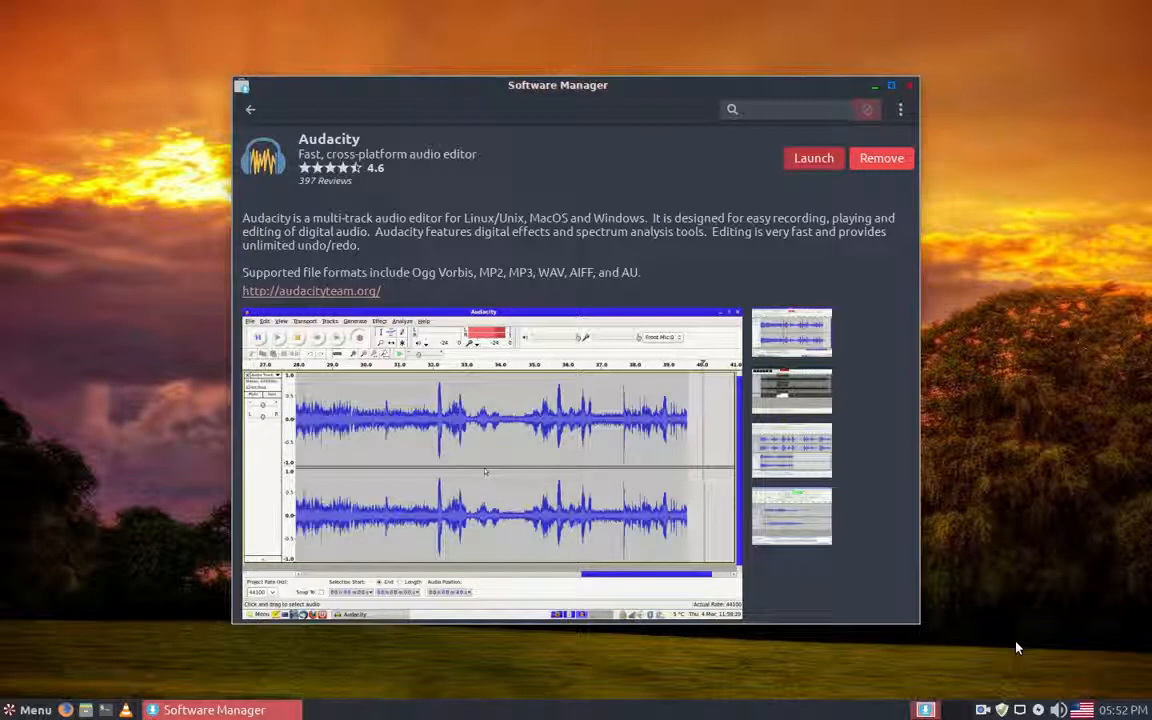
Step: Look through the Editors' Picks list for installed applications and return to the start page
{"action": "left_click", "coordinate": [249, 111]}
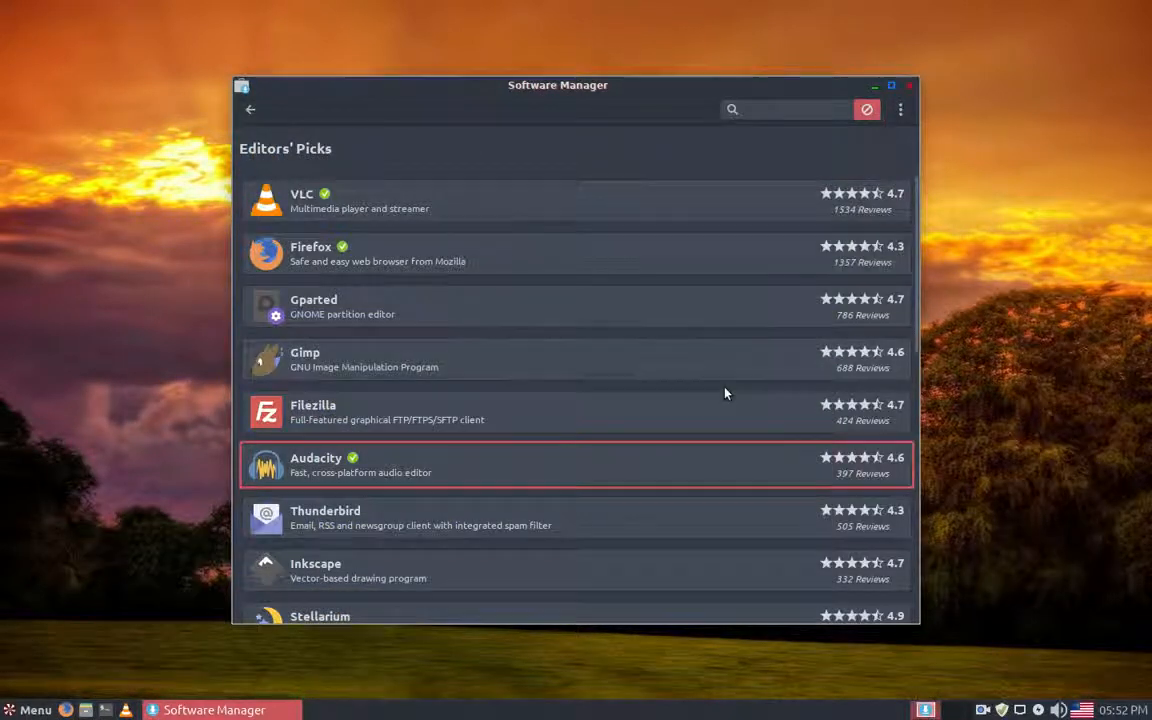
{"action": "scroll", "coordinate": [725, 392], "scroll_direction": "down", "scroll_amount": 3}
{"action": "scroll", "coordinate": [725, 393], "scroll_direction": "down", "scroll_amount": 2}
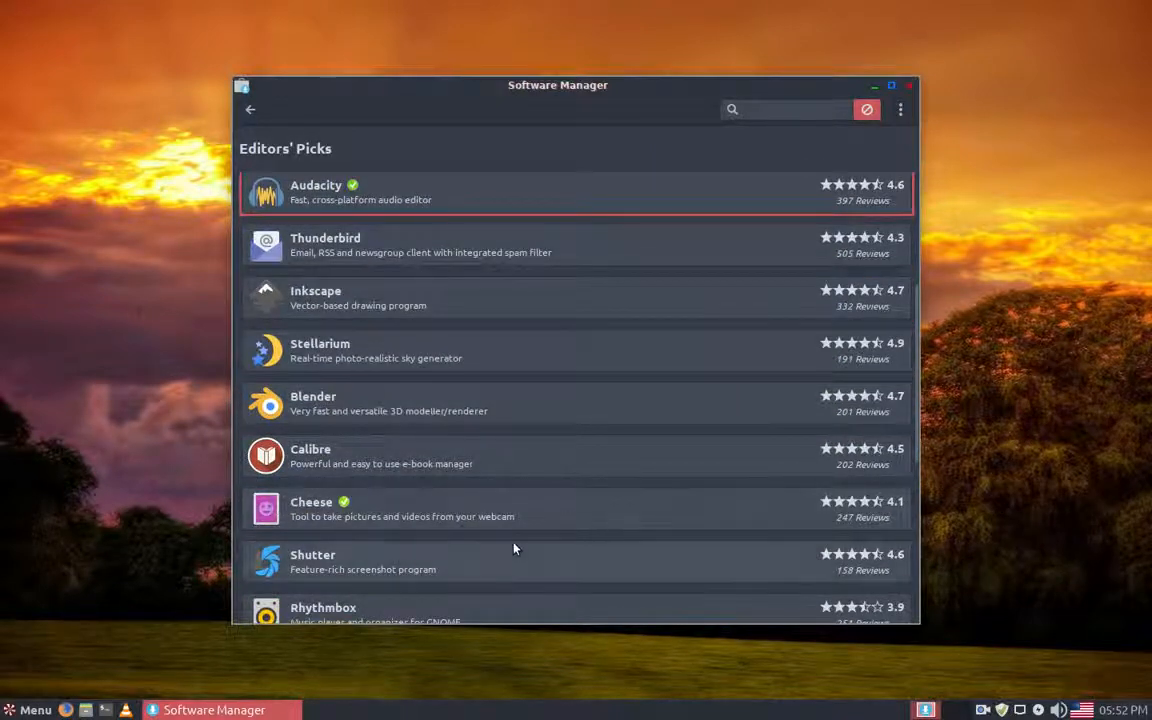
{"action": "left_click", "coordinate": [247, 111]}
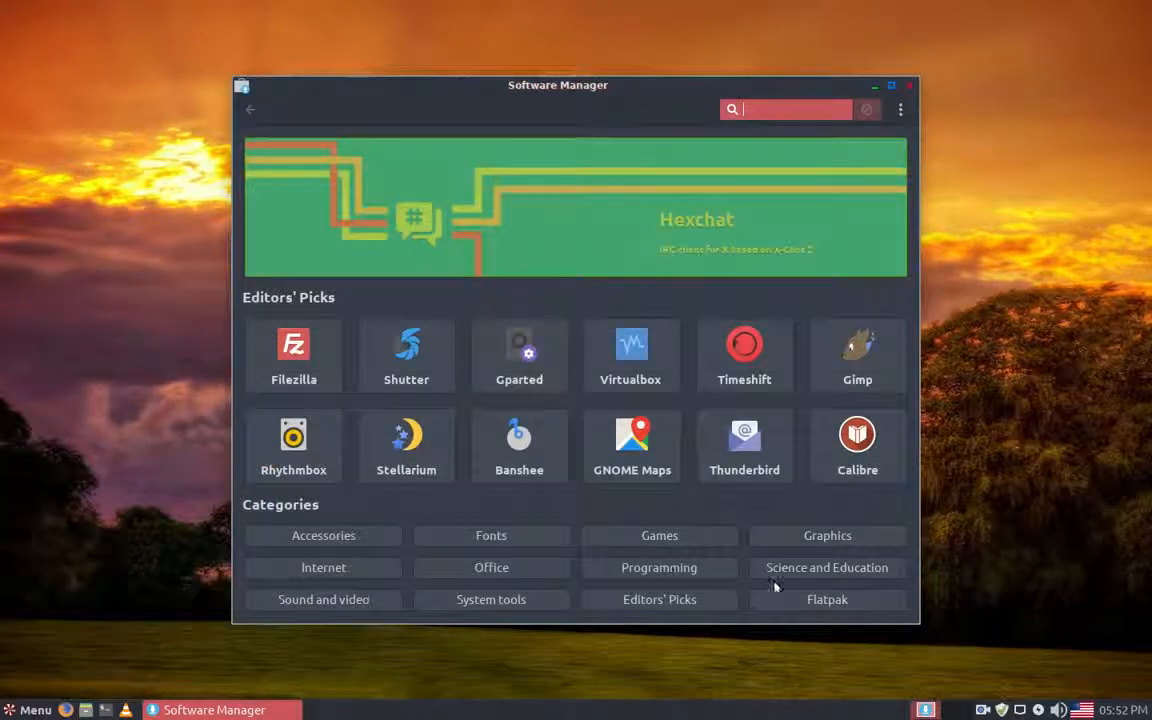
Step: Start installing the Flatpak version of VLC, found in the Flatpak category, accepting the additional software it requires
{"action": "left_click", "coordinate": [835, 602]}
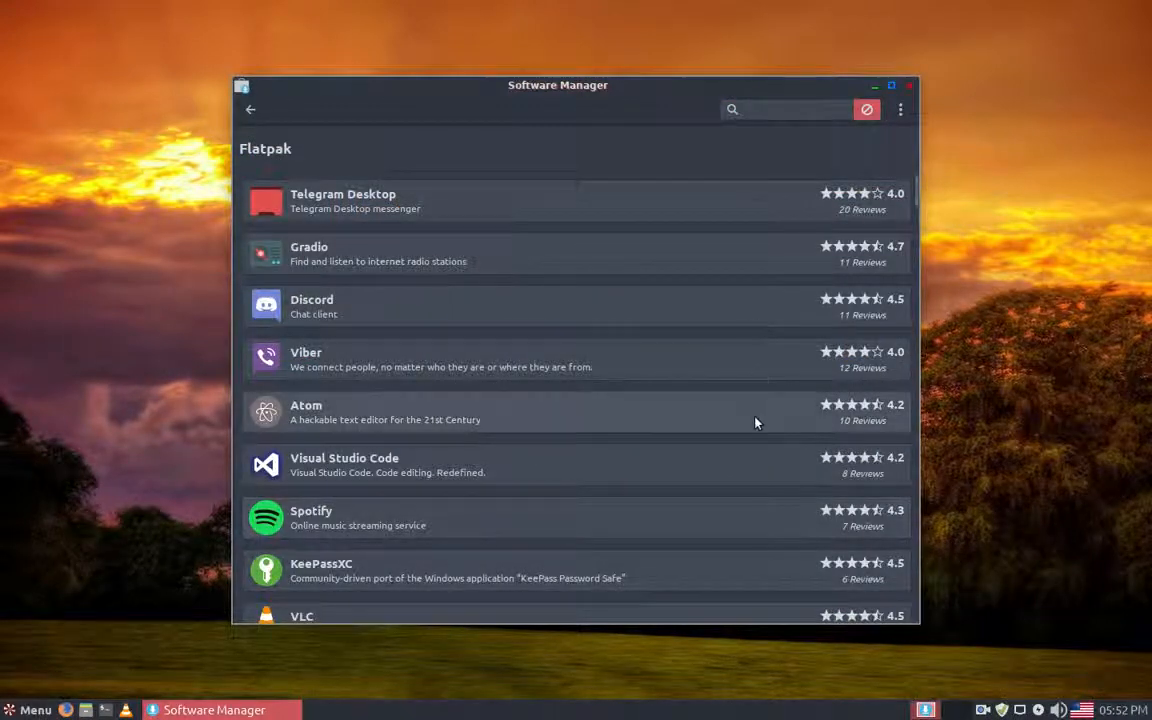
{"action": "scroll", "coordinate": [740, 448], "scroll_direction": "down", "scroll_amount": 1}
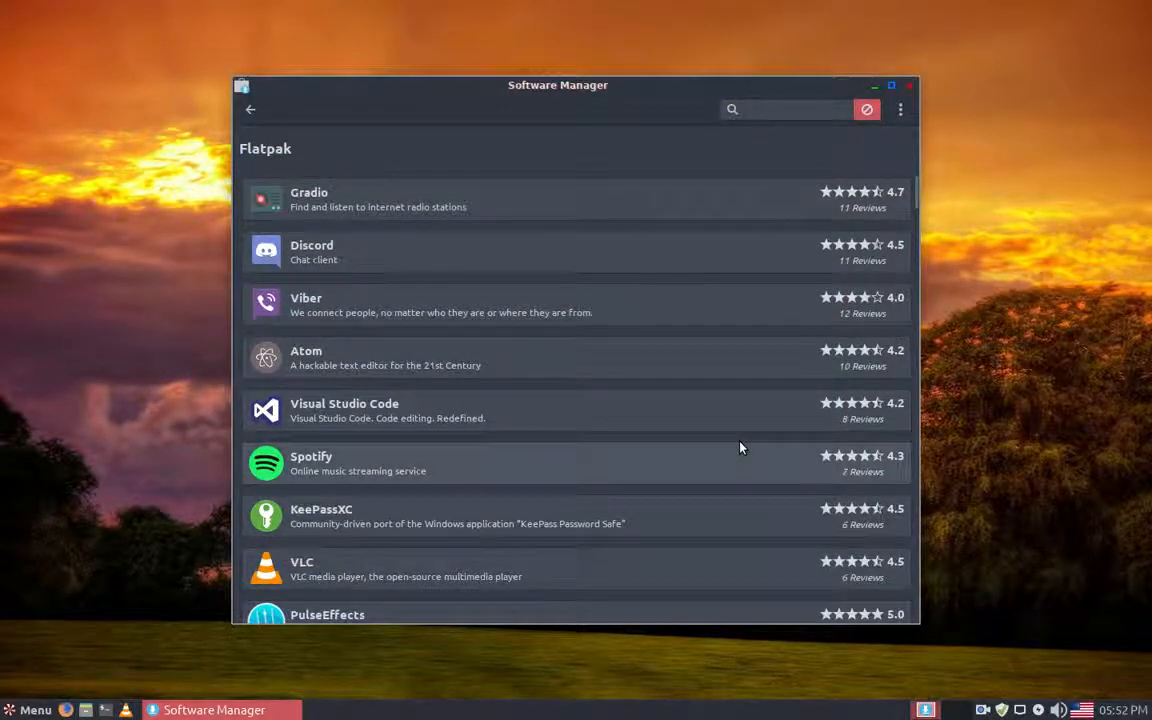
{"action": "scroll", "coordinate": [740, 448], "scroll_direction": "down", "scroll_amount": 1}
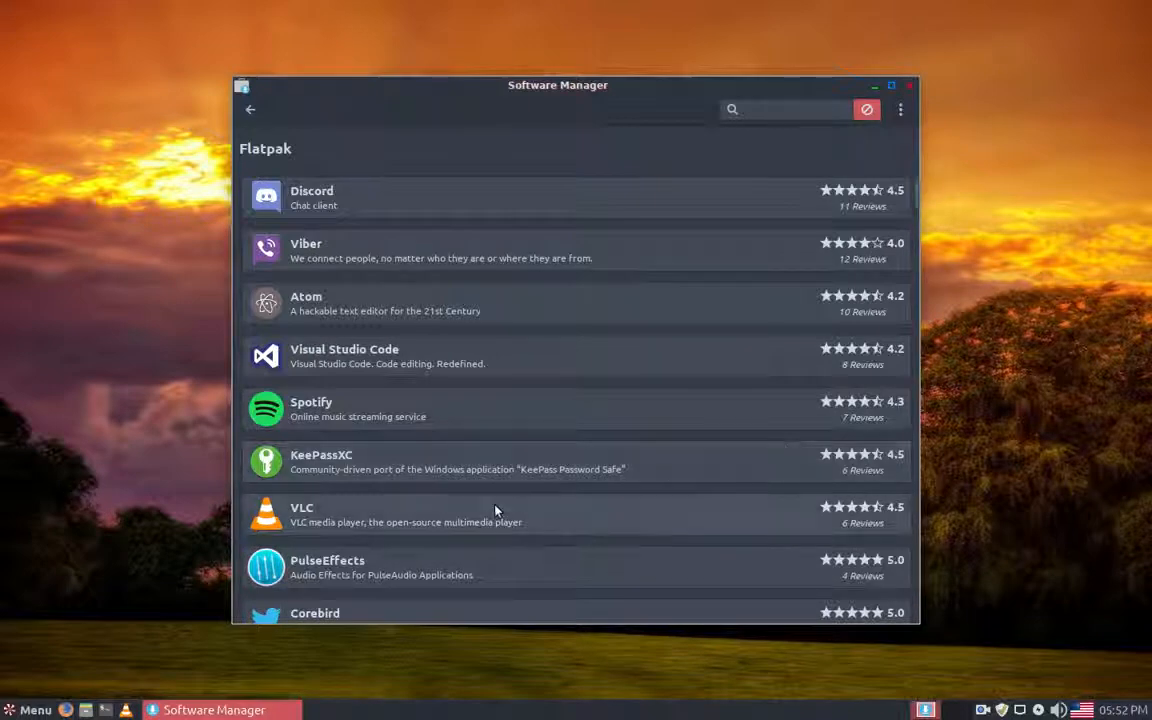
{"action": "left_click", "coordinate": [307, 511]}
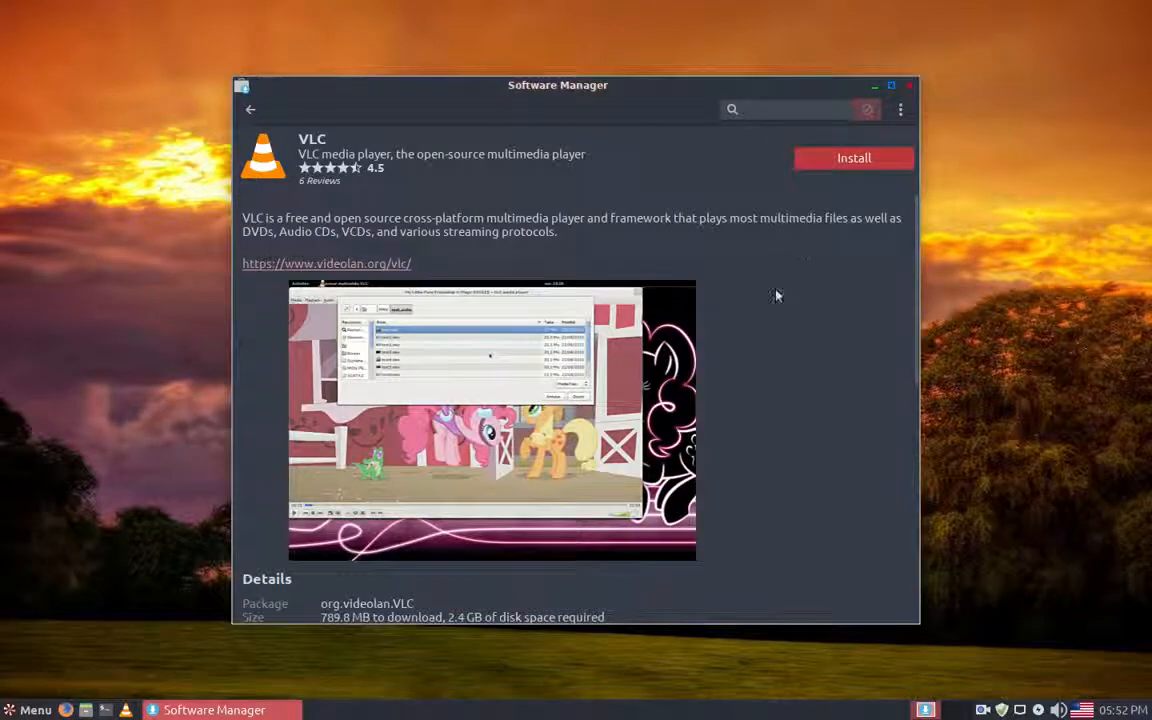
{"action": "left_click", "coordinate": [867, 159]}
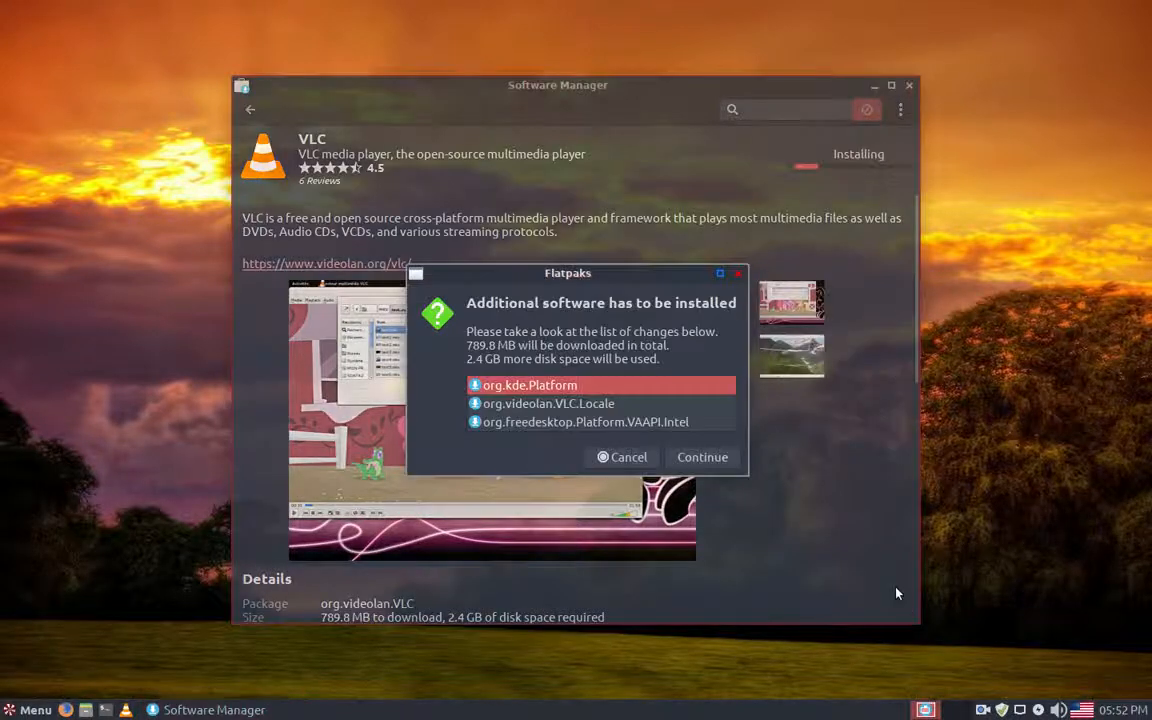
{"action": "left_click", "coordinate": [698, 458]}
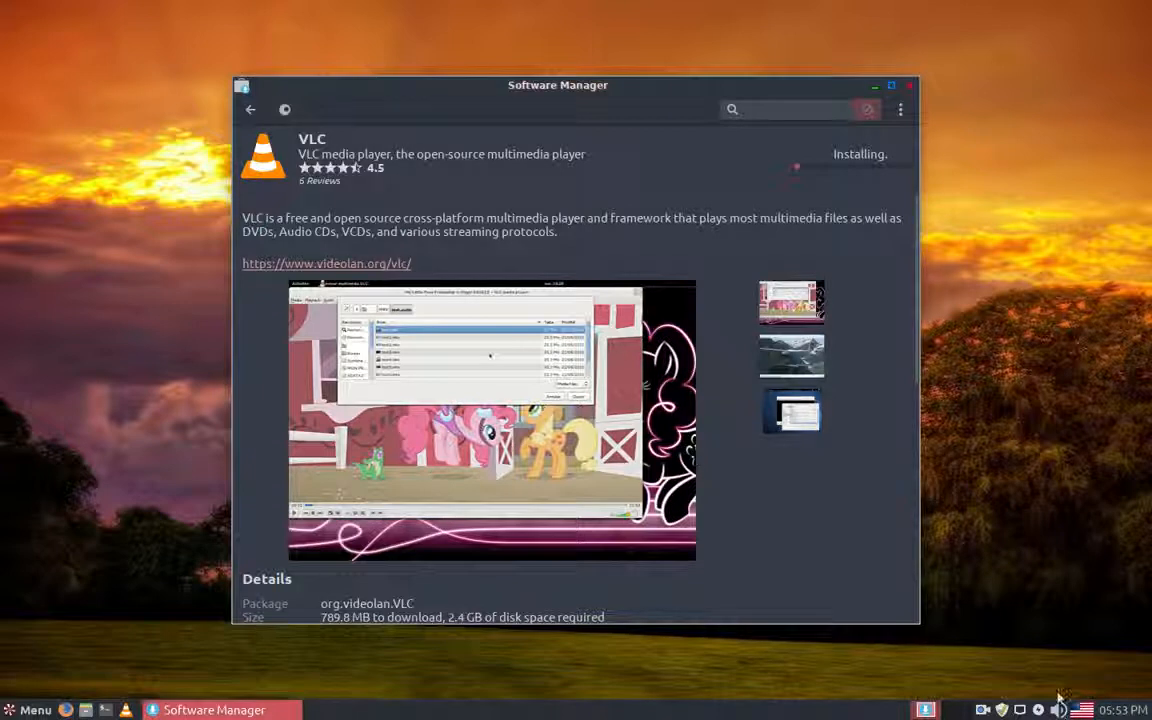
Step: Pause the screen recording while VLC installs, and close the Software Manager once the installation is done
{"action": "left_click", "coordinate": [983, 710]}
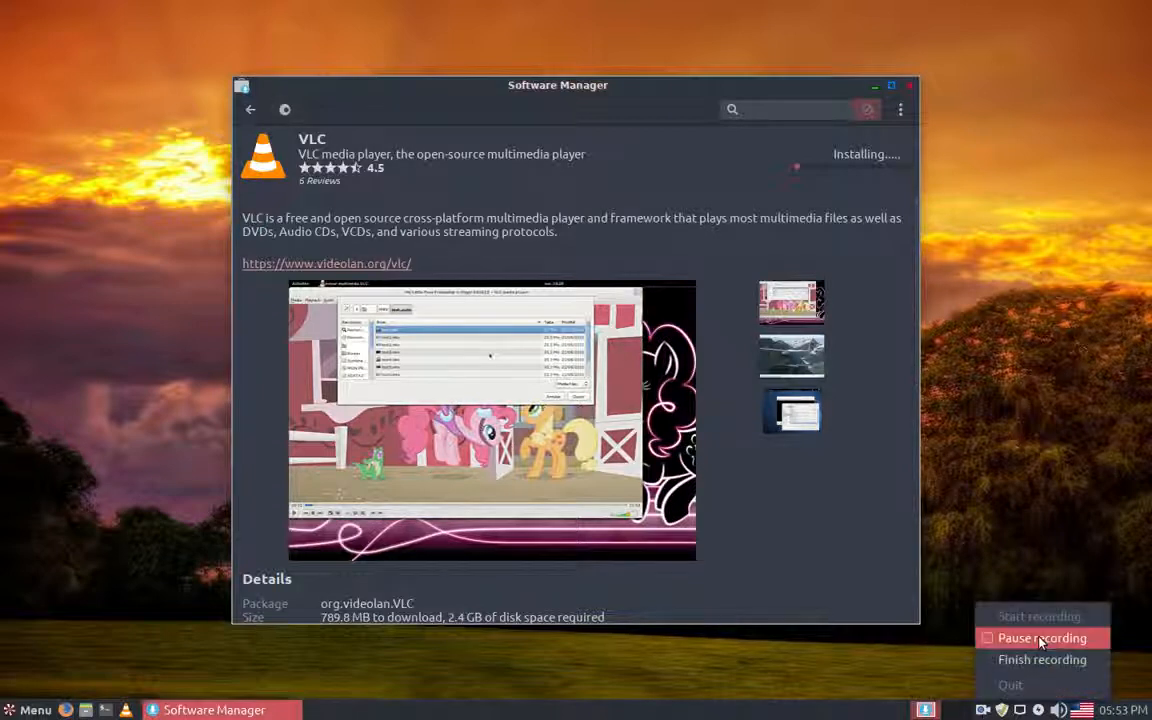
{"action": "left_click", "coordinate": [1020, 636]}
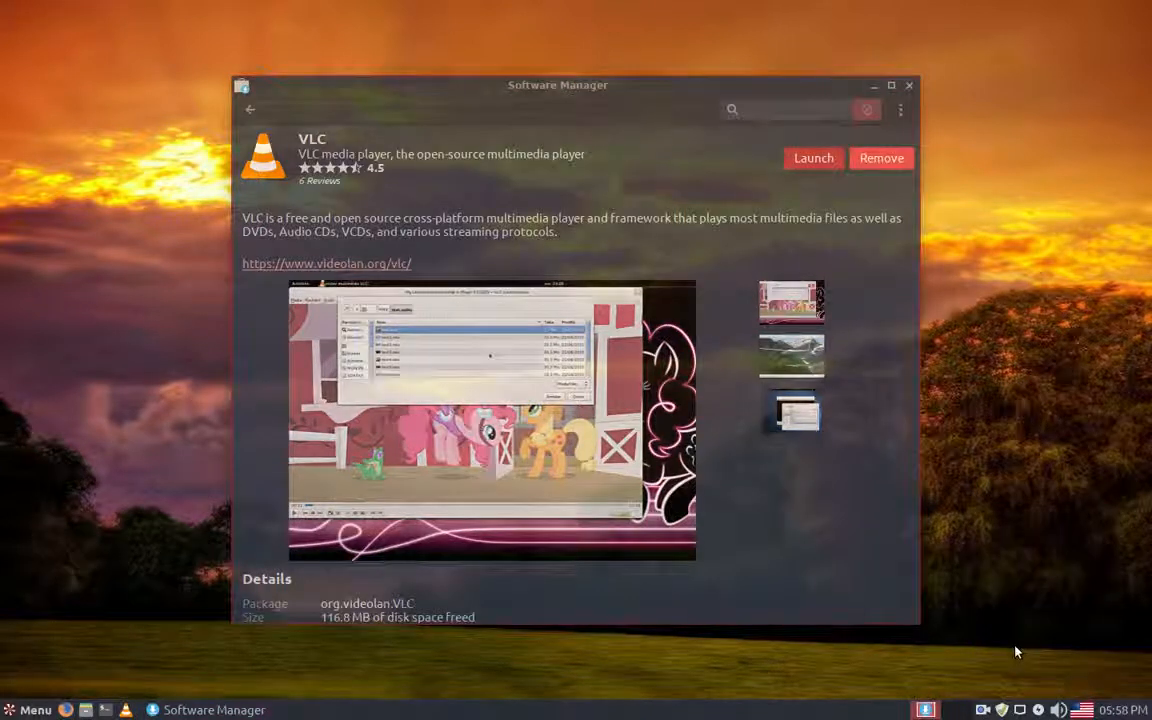
{"action": "left_click", "coordinate": [911, 87]}
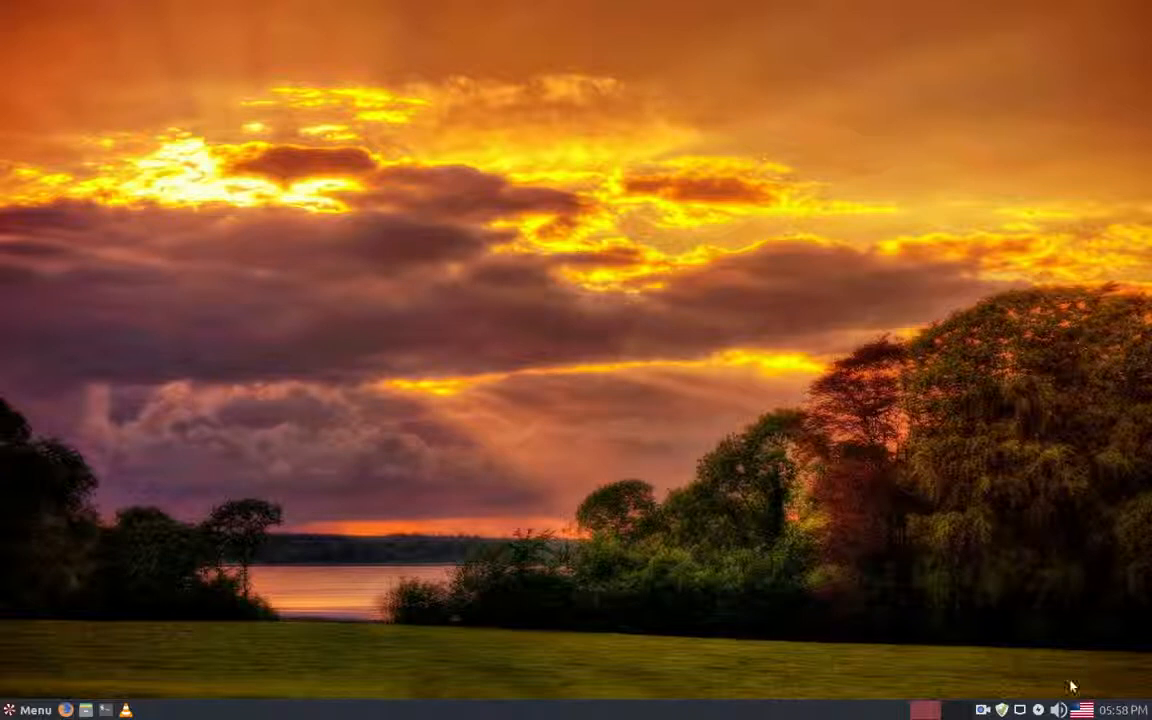
Step: Check the Update Manager for pending system updates and close it
{"action": "right_click", "coordinate": [1003, 710]}
{"action": "left_click", "coordinate": [1003, 710]}
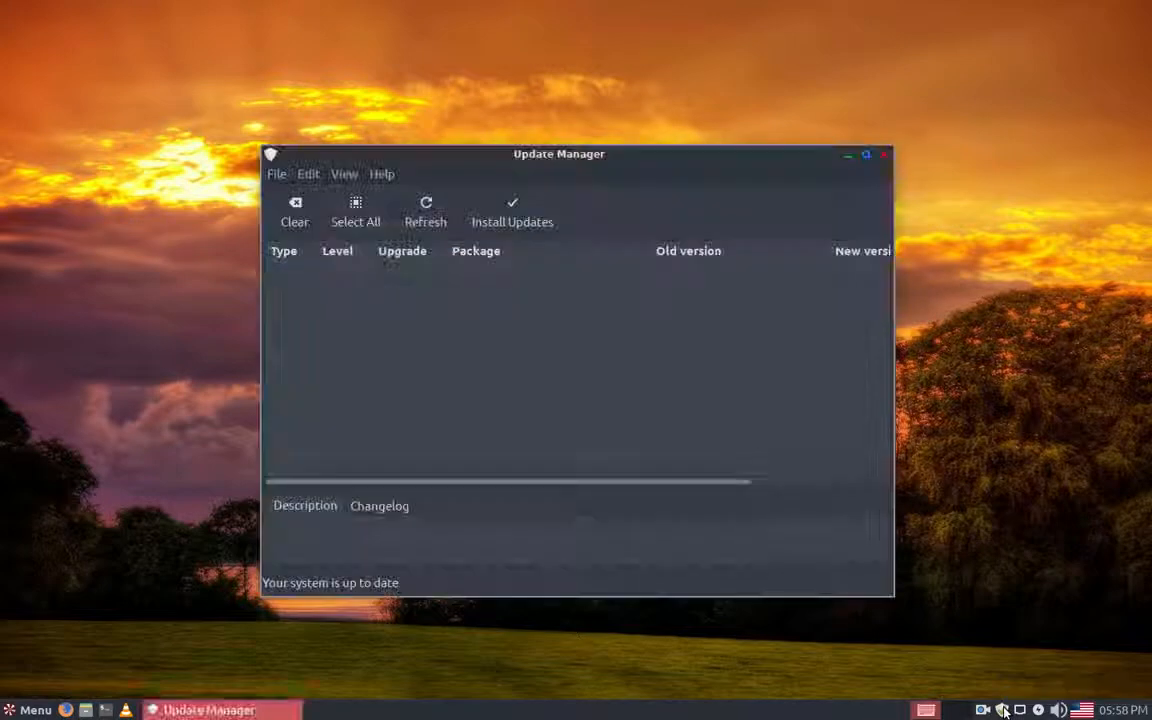
{"action": "left_click", "coordinate": [1004, 711]}
{"action": "left_click", "coordinate": [1004, 711]}
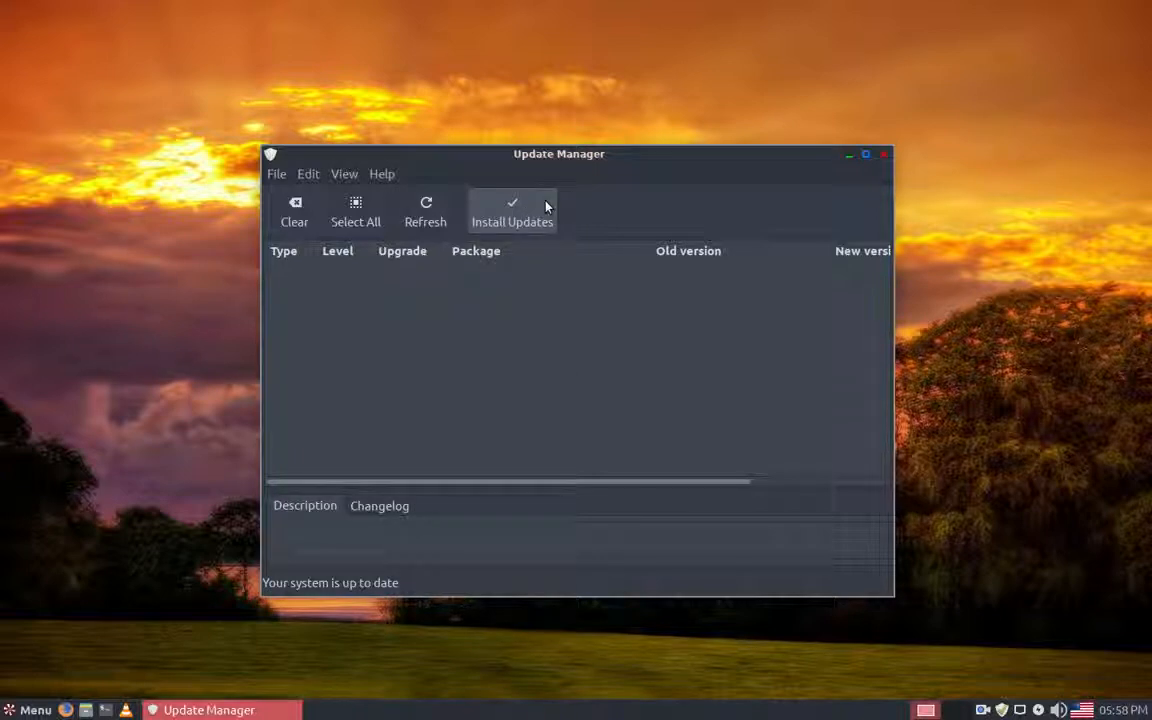
{"action": "left_click", "coordinate": [884, 155]}
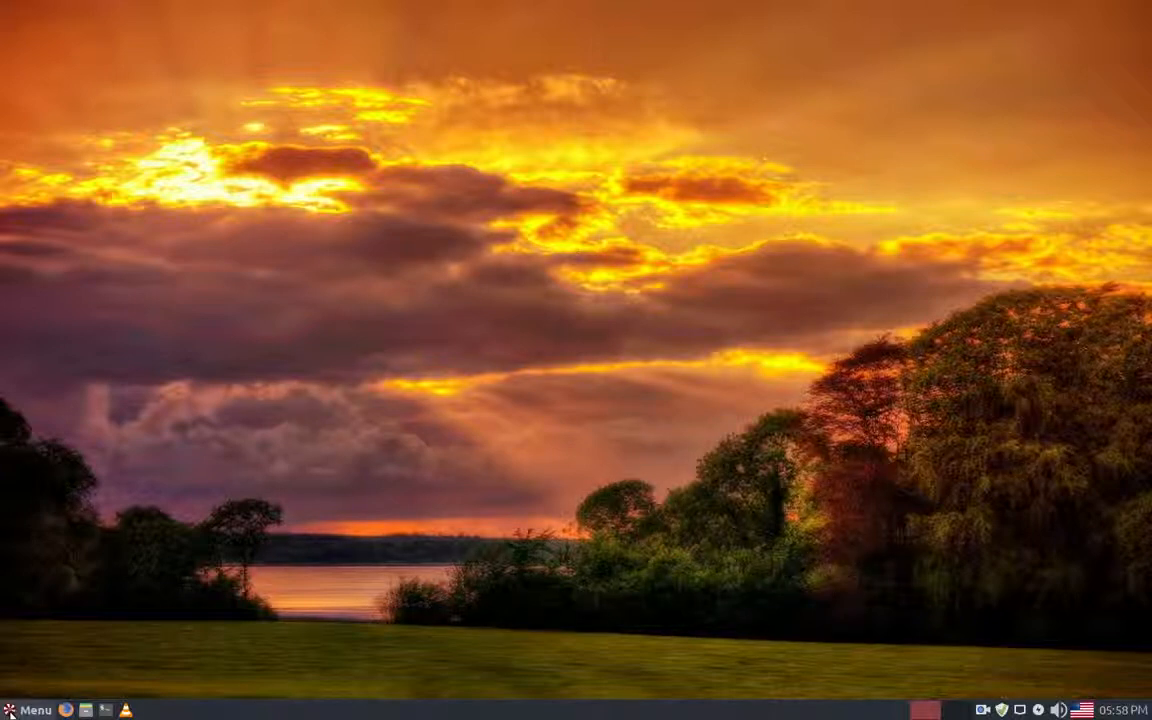
Step: Open Firefox and search DuckDuckGo for "opera" from the Peppermint start page
{"action": "left_click", "coordinate": [67, 712]}
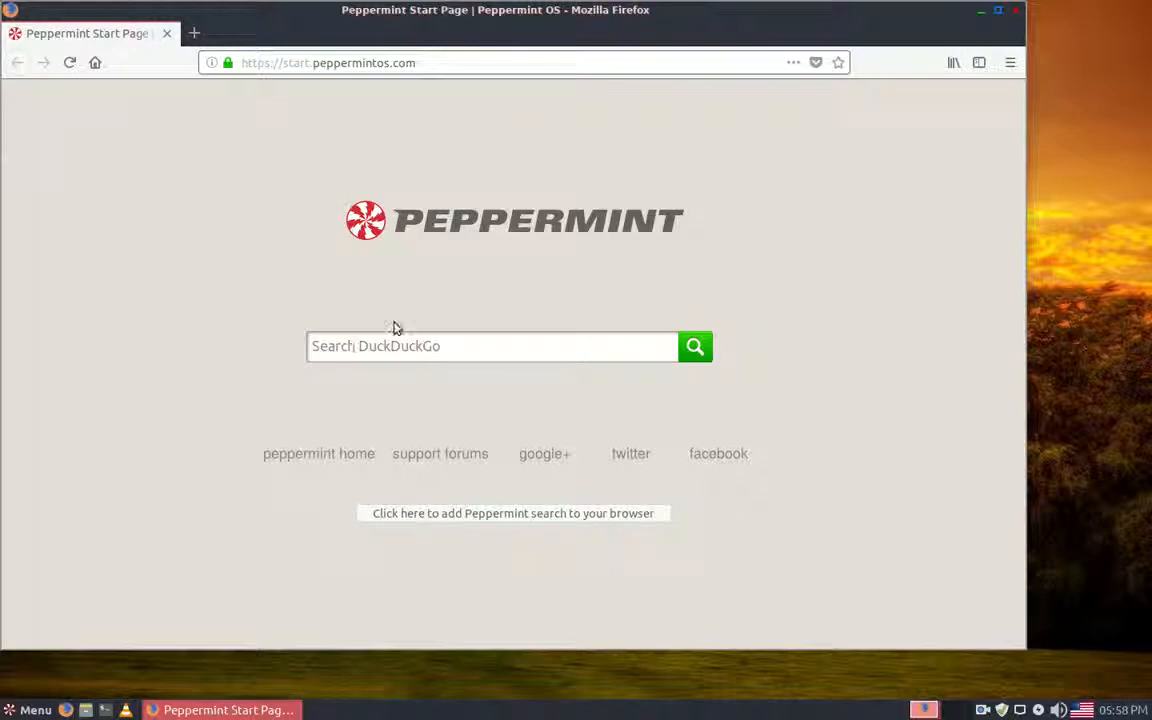
{"action": "left_click", "coordinate": [335, 345]}
{"action": "type", "text": "oper"}
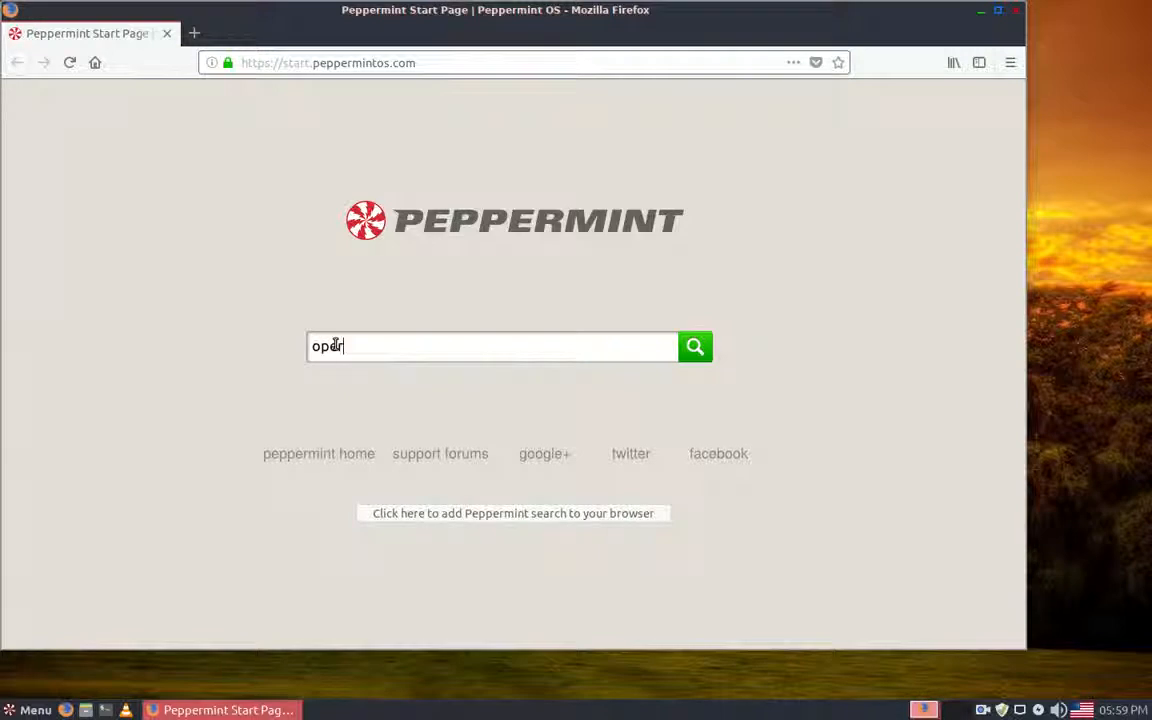
{"action": "type", "text": "a"}
{"action": "left_click", "coordinate": [692, 360]}
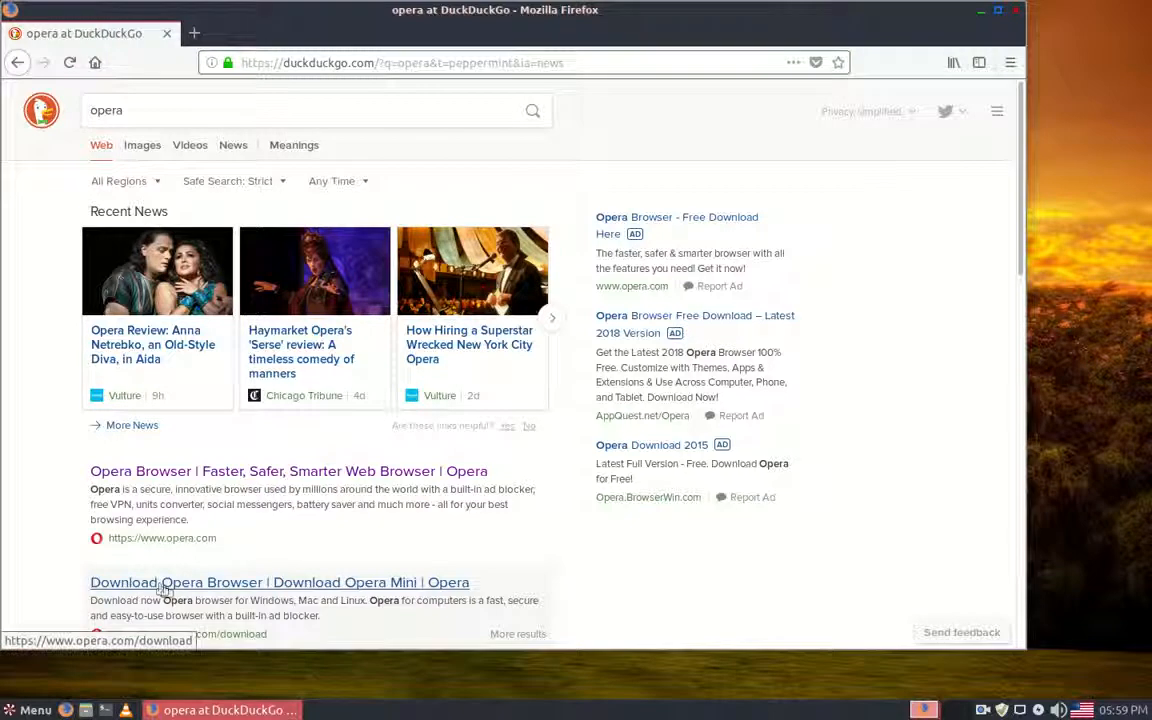
Step: Save the Linux package opera-stable_56.0.3051.36_amd64.deb from Opera's download page, check its download progress, and close Firefox when it completes
{"action": "left_click", "coordinate": [166, 590]}
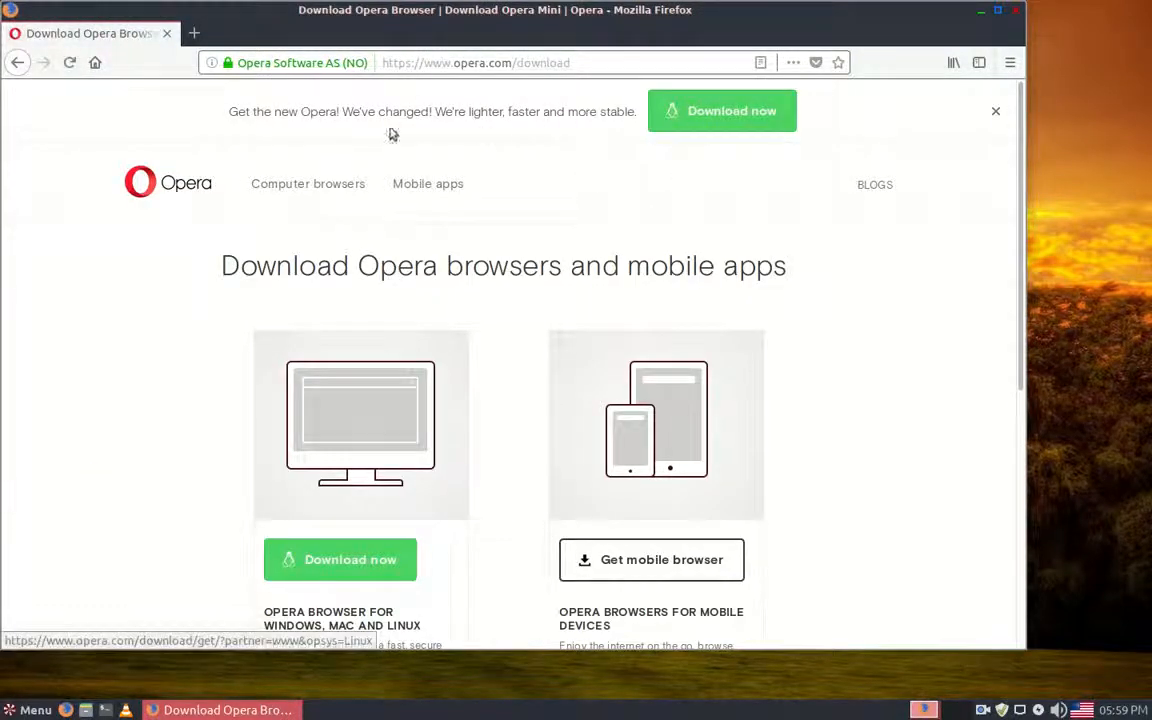
{"action": "left_click", "coordinate": [757, 121]}
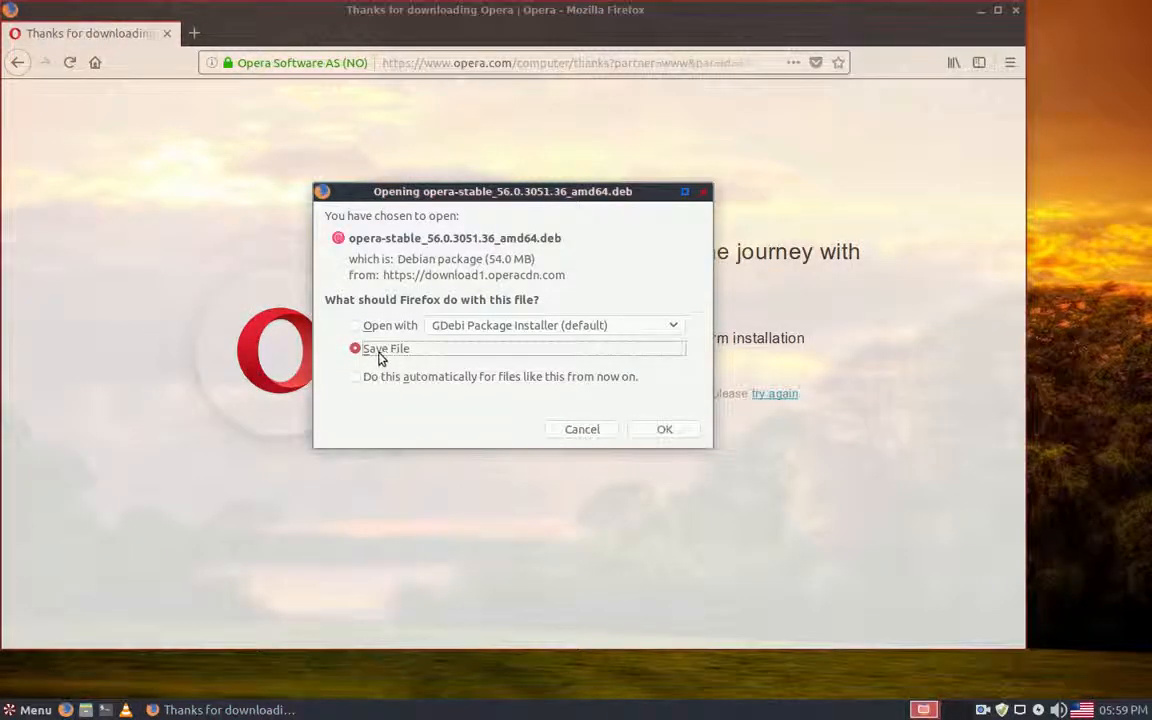
{"action": "left_click", "coordinate": [668, 432]}
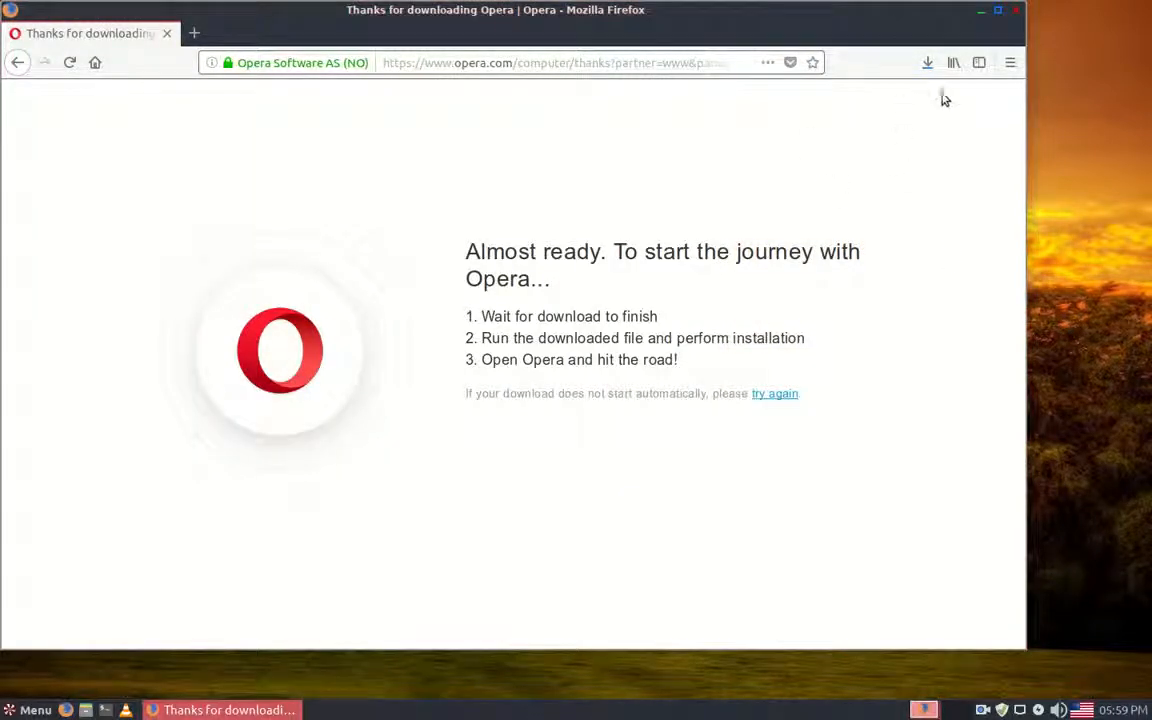
{"action": "left_click", "coordinate": [936, 68]}
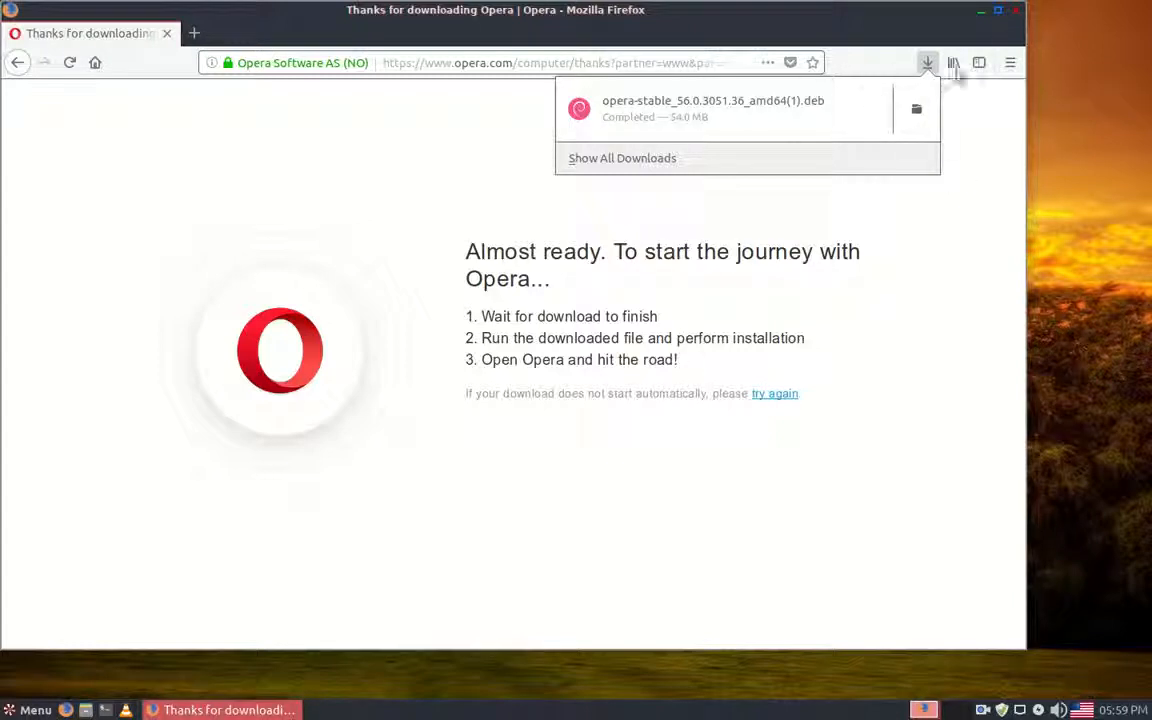
{"action": "left_click", "coordinate": [1018, 20]}
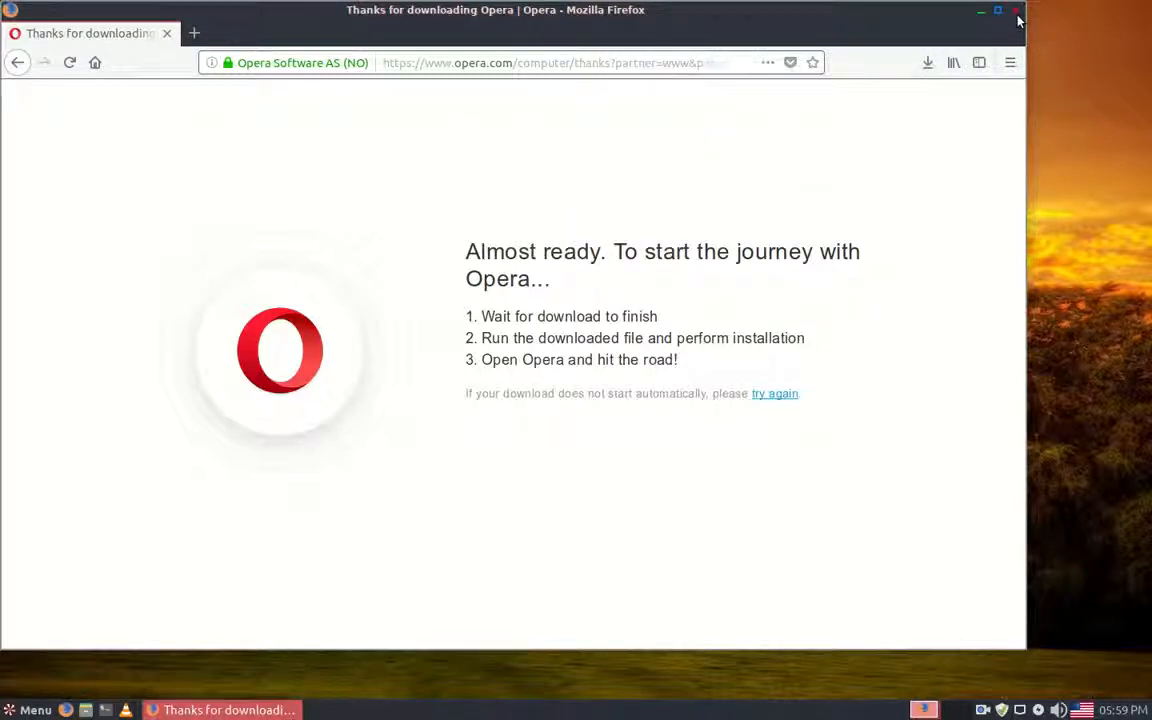
{"action": "left_click", "coordinate": [1018, 20]}
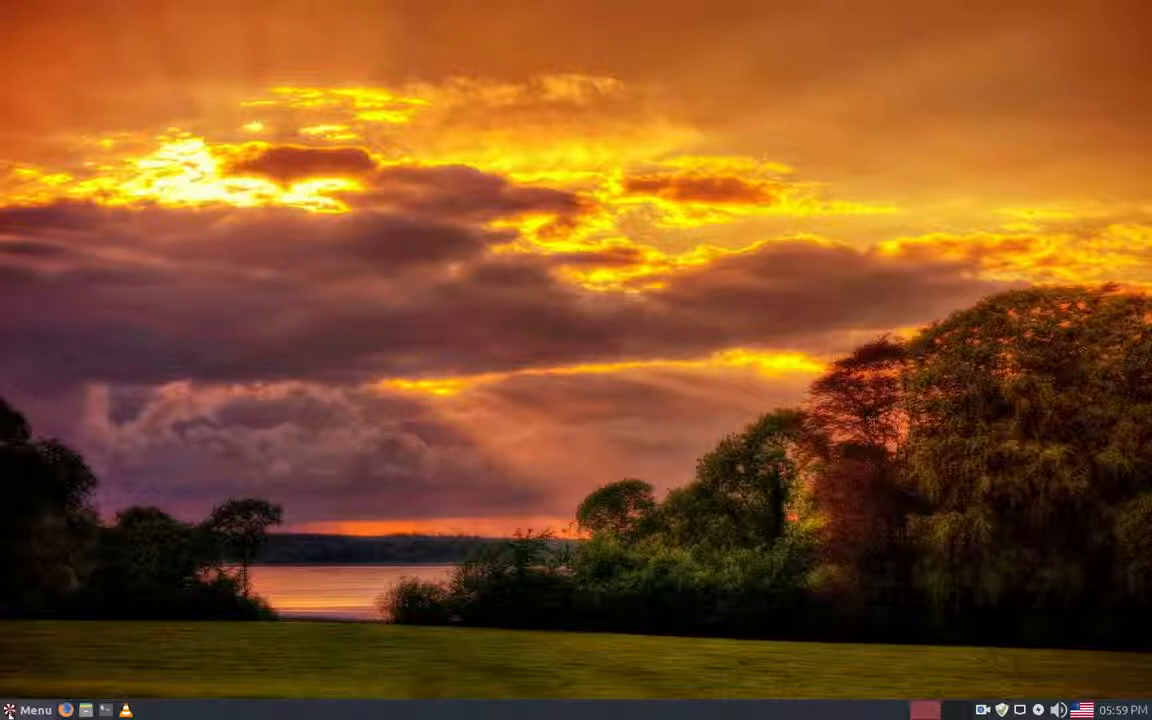
Step: Open opera-stable_56.0.3051.36_amd64(1).deb from the Downloads folder with Software Install
{"action": "left_click", "coordinate": [87, 711]}
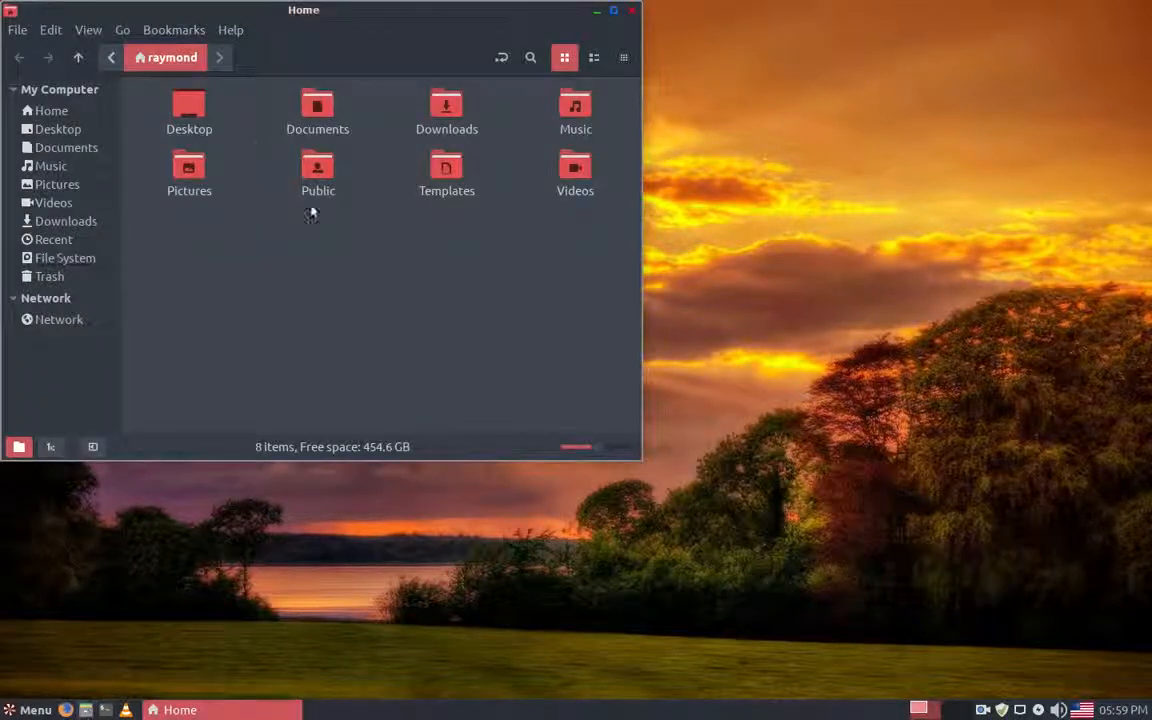
{"action": "left_click", "coordinate": [62, 222]}
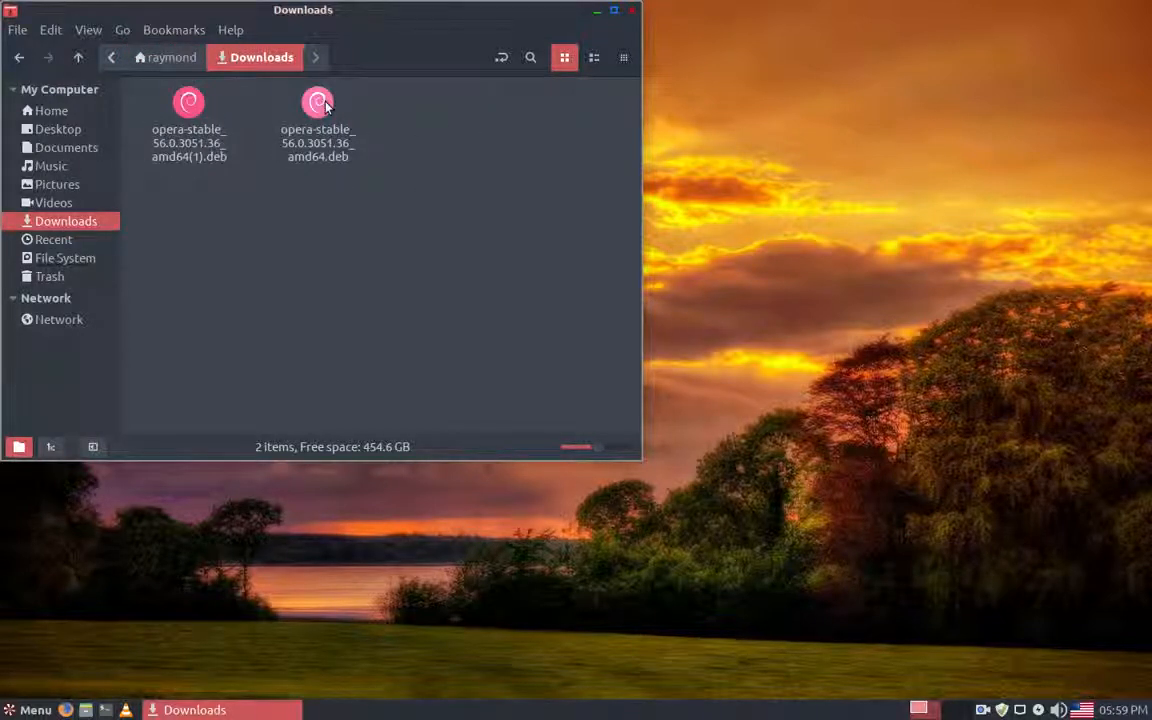
{"action": "right_click", "coordinate": [194, 113]}
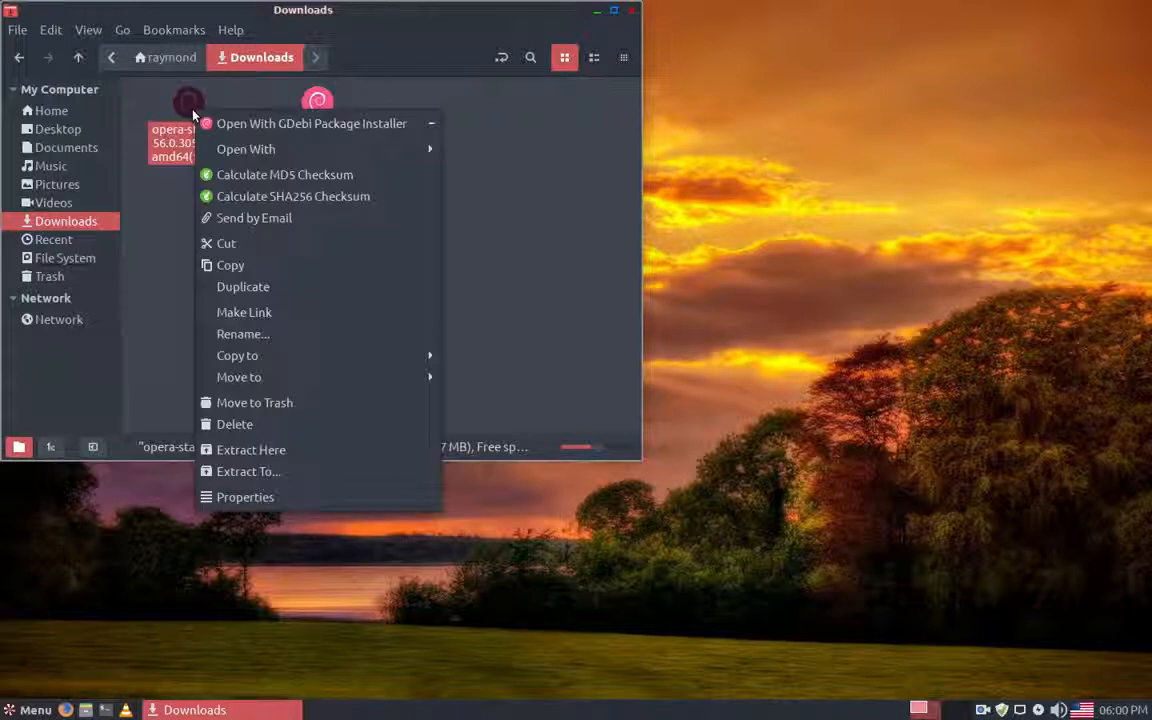
{"action": "mouse_move", "coordinate": [235, 150]}
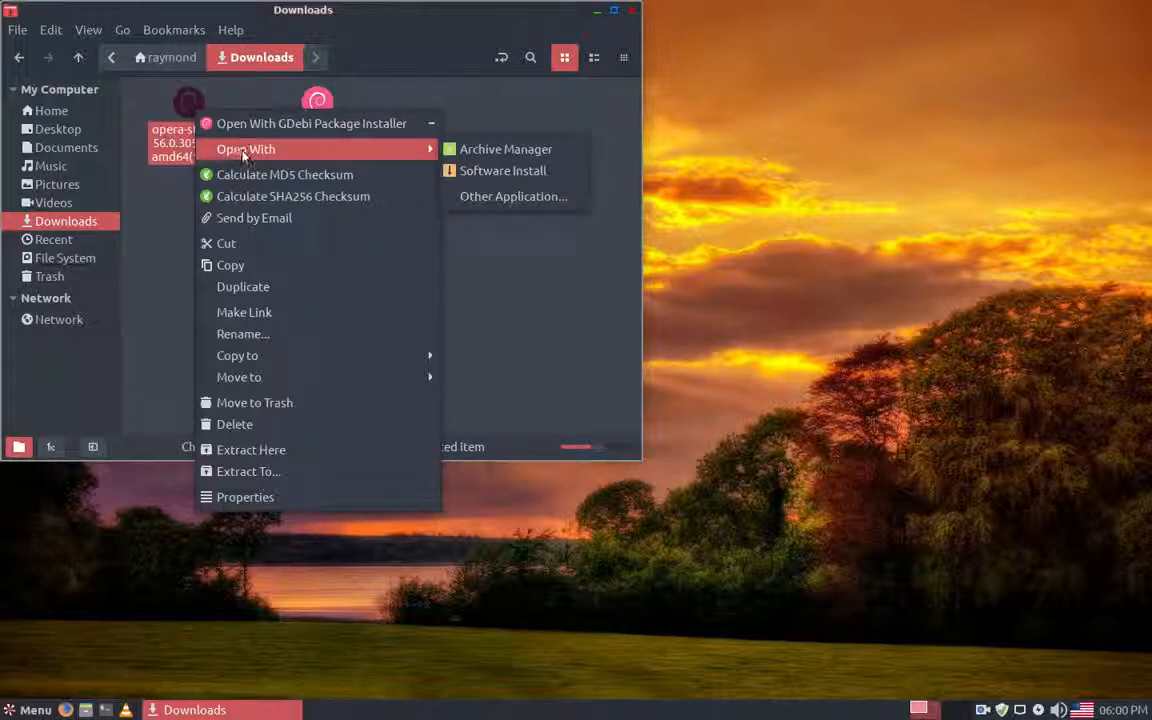
{"action": "left_click", "coordinate": [497, 170]}
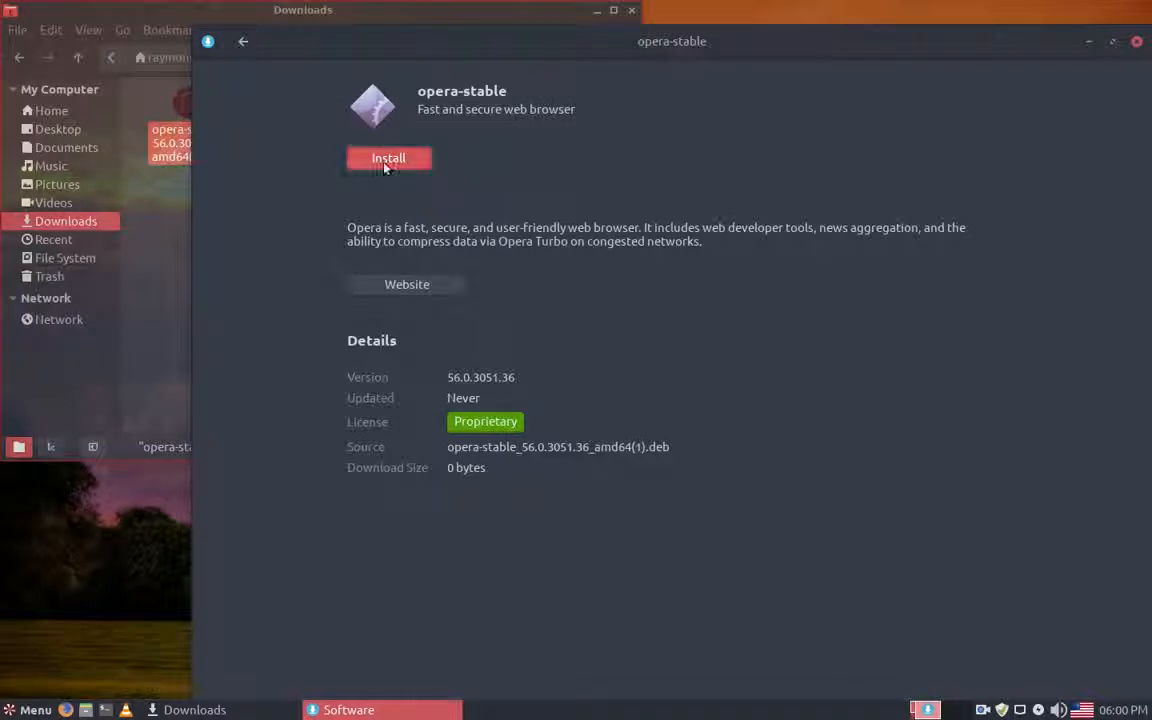
Step: Install opera-stable, authenticating with the account password and keeping Opera updates together with the system, and pause the screen recording meanwhile
{"action": "left_click", "coordinate": [385, 163]}
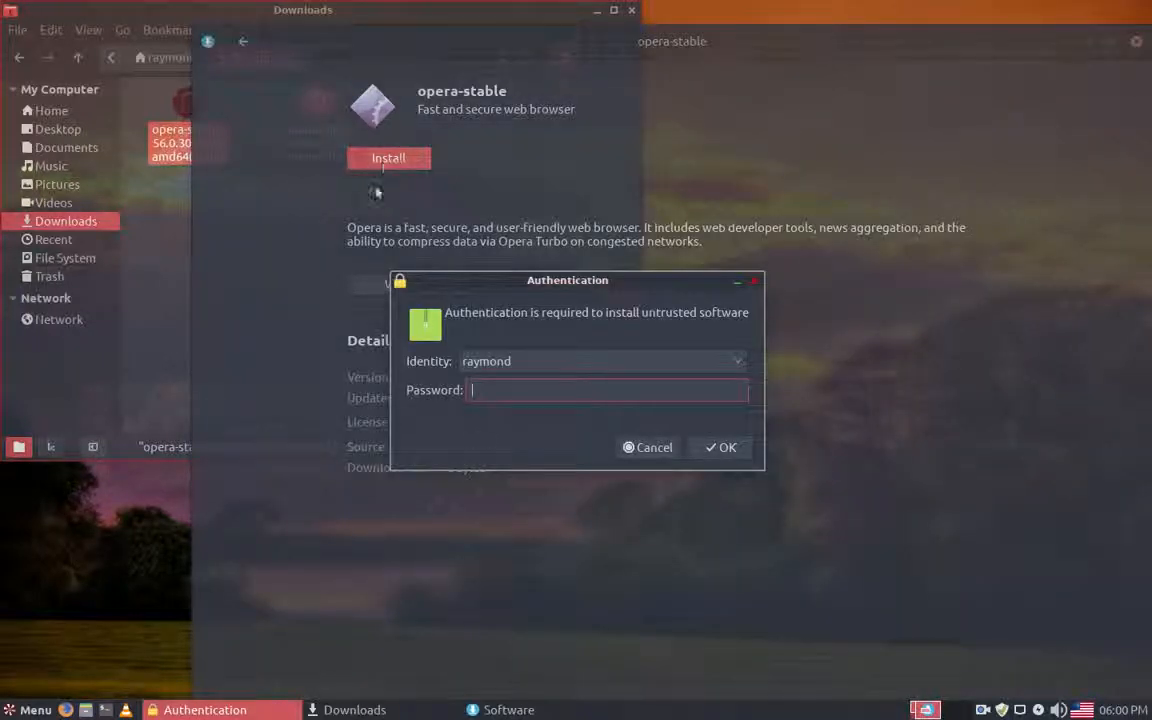
{"action": "type", "text": "****"}
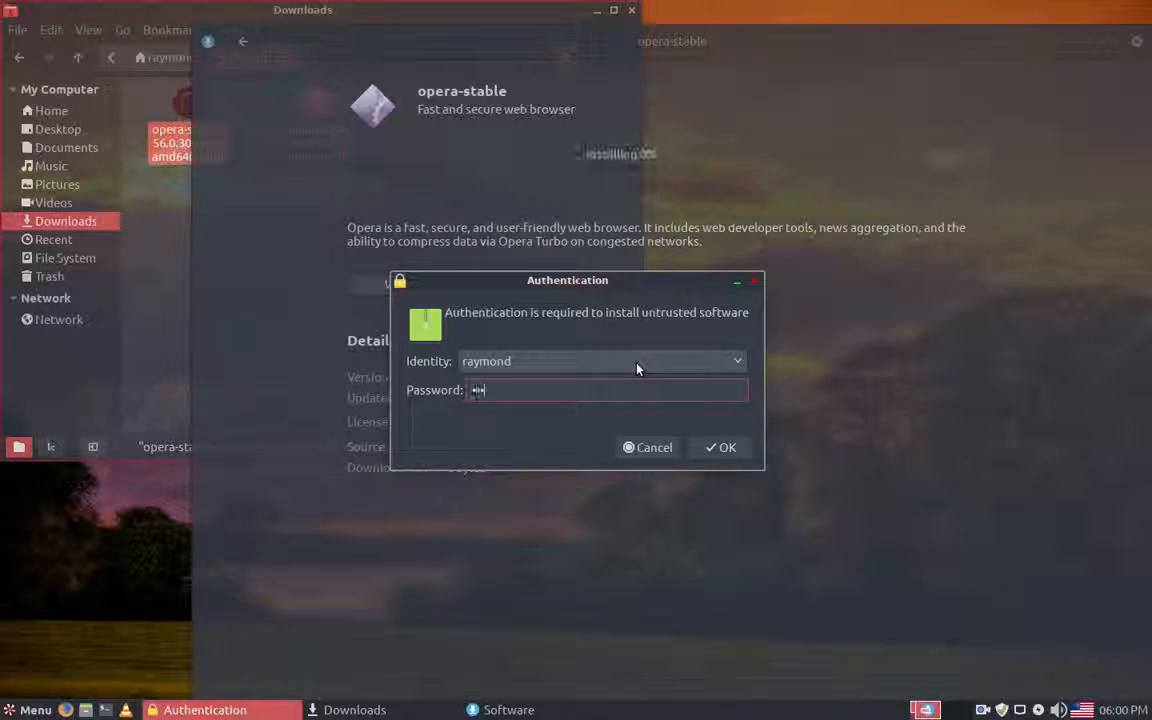
{"action": "key", "text": "Return"}
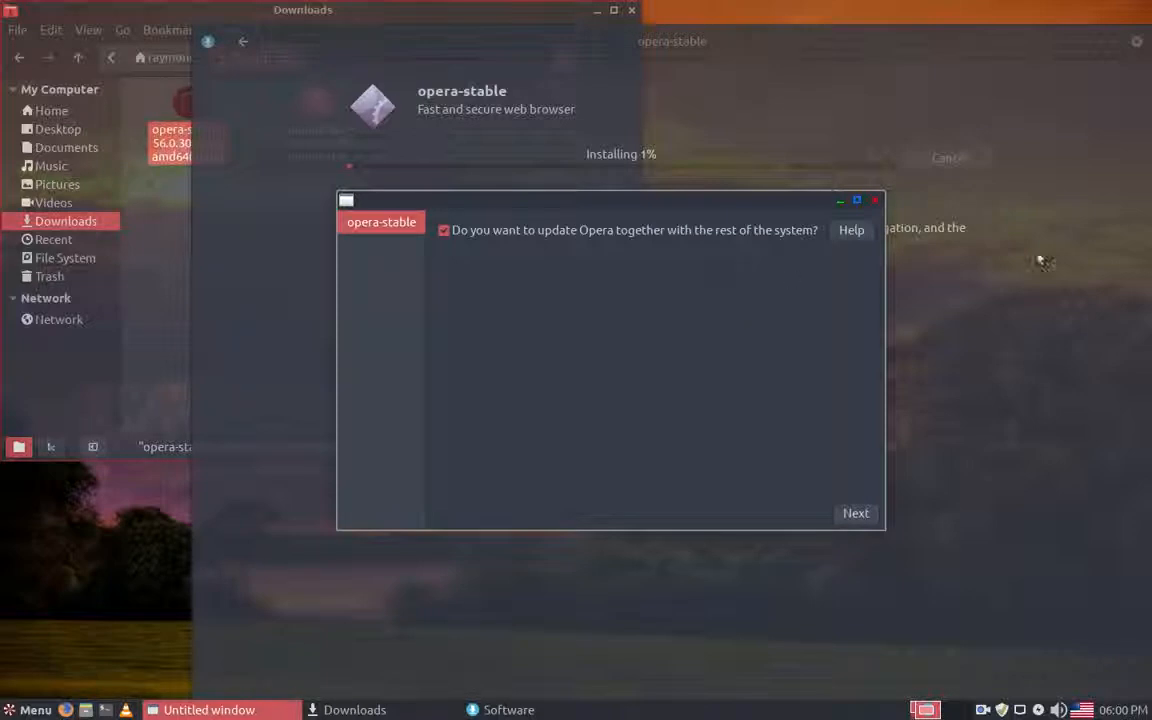
{"action": "left_click", "coordinate": [857, 514]}
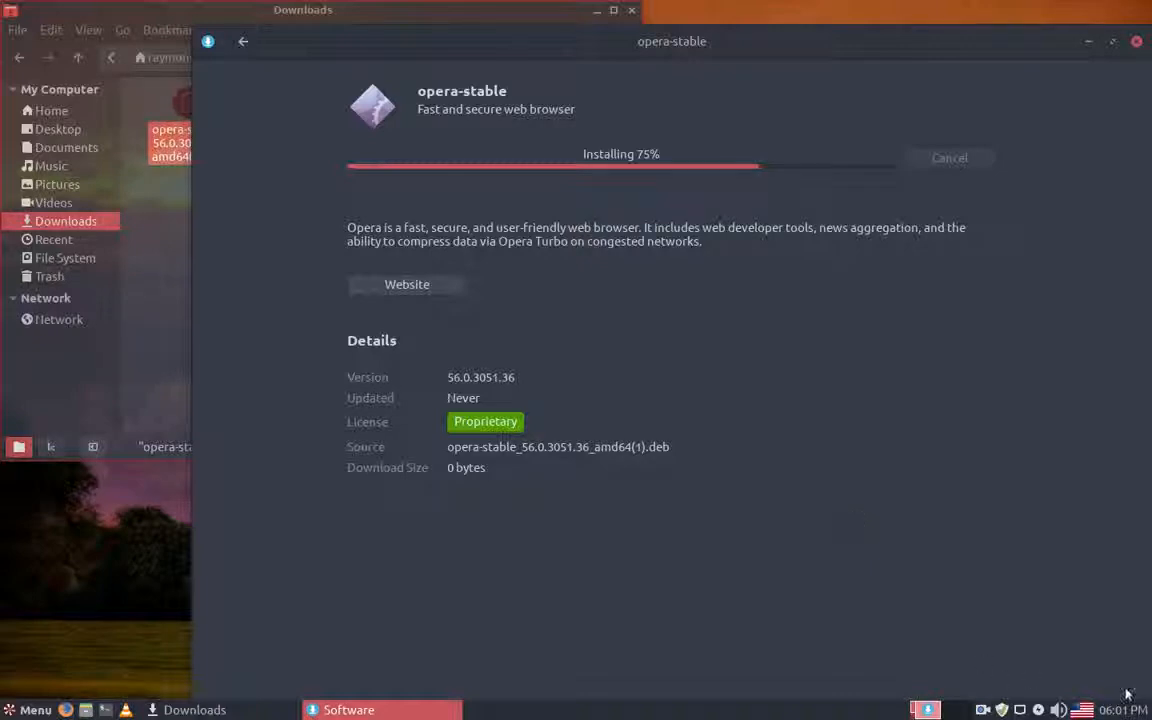
{"action": "left_click", "coordinate": [981, 710]}
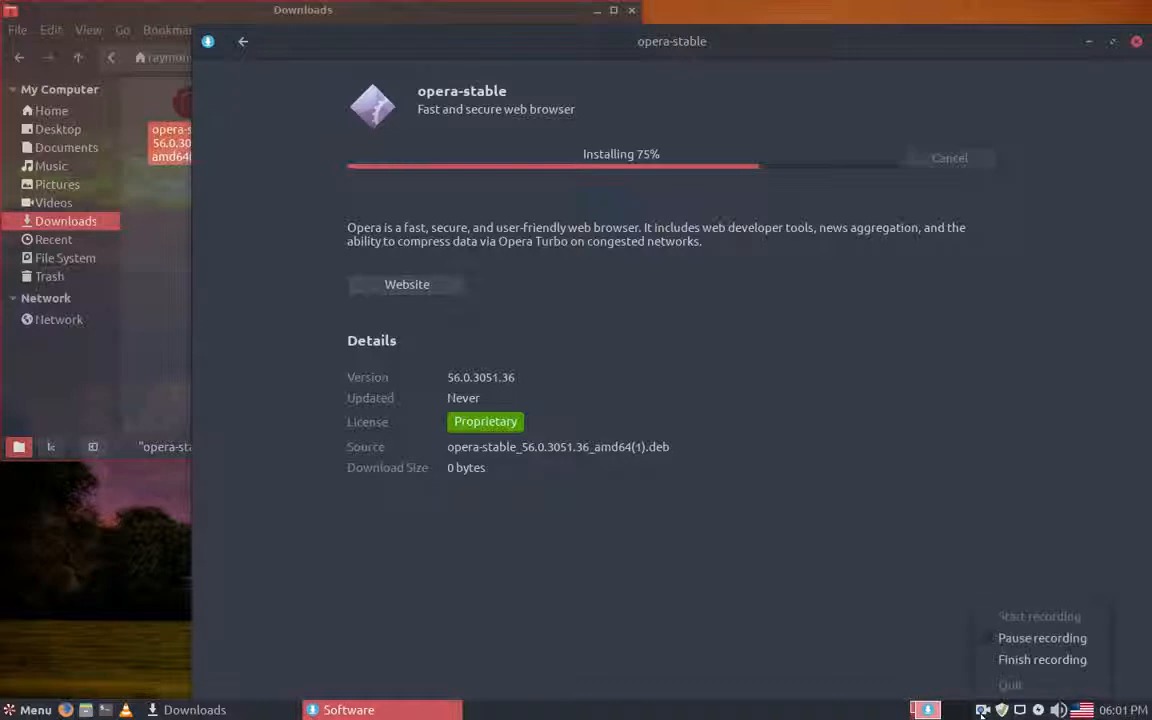
{"action": "left_click", "coordinate": [1078, 640]}
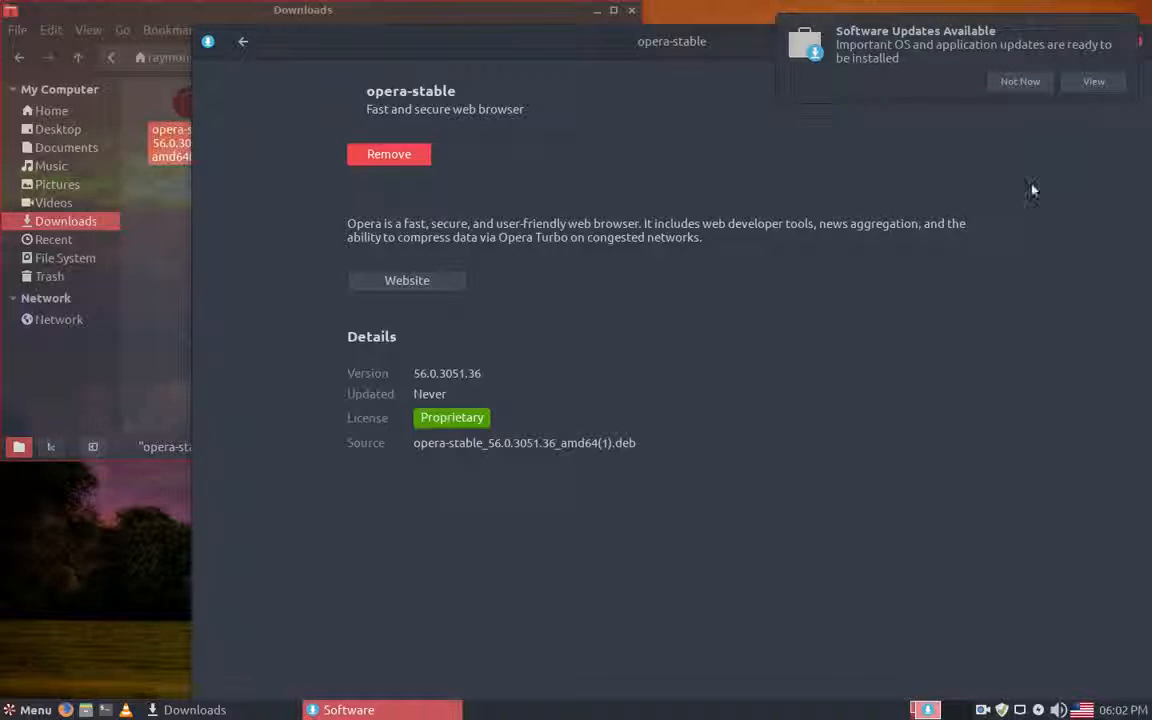
Step: View the available software updates from the update notification and close the Software window
{"action": "left_click", "coordinate": [1093, 83]}
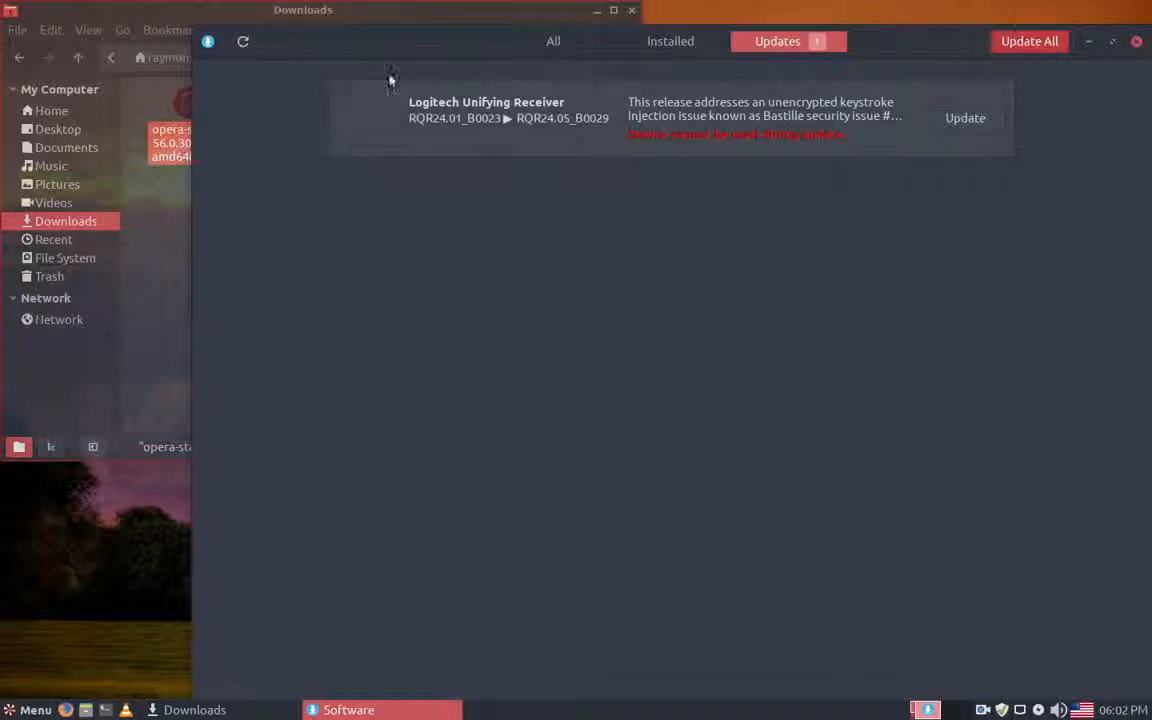
{"action": "left_click", "coordinate": [1136, 41]}
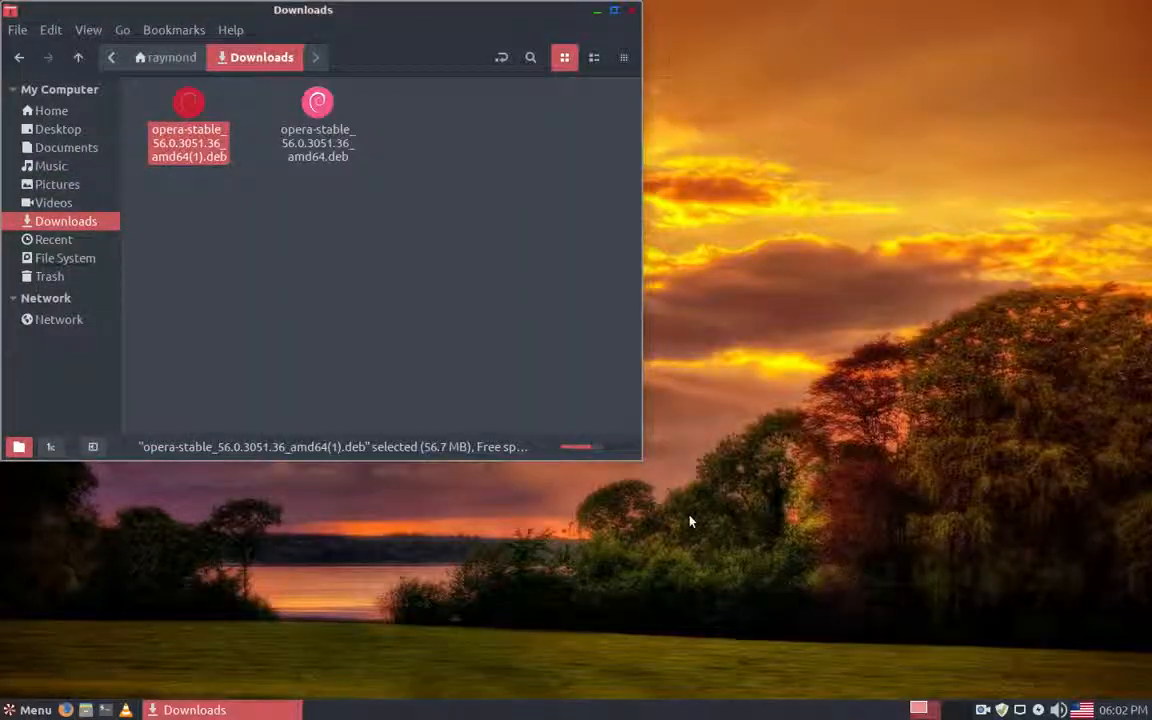
Step: Delete both Opera .deb packages from the Downloads folder, return to the Home folder and close the file manager
{"action": "left_click", "coordinate": [317, 105], "text": "ctrl"}
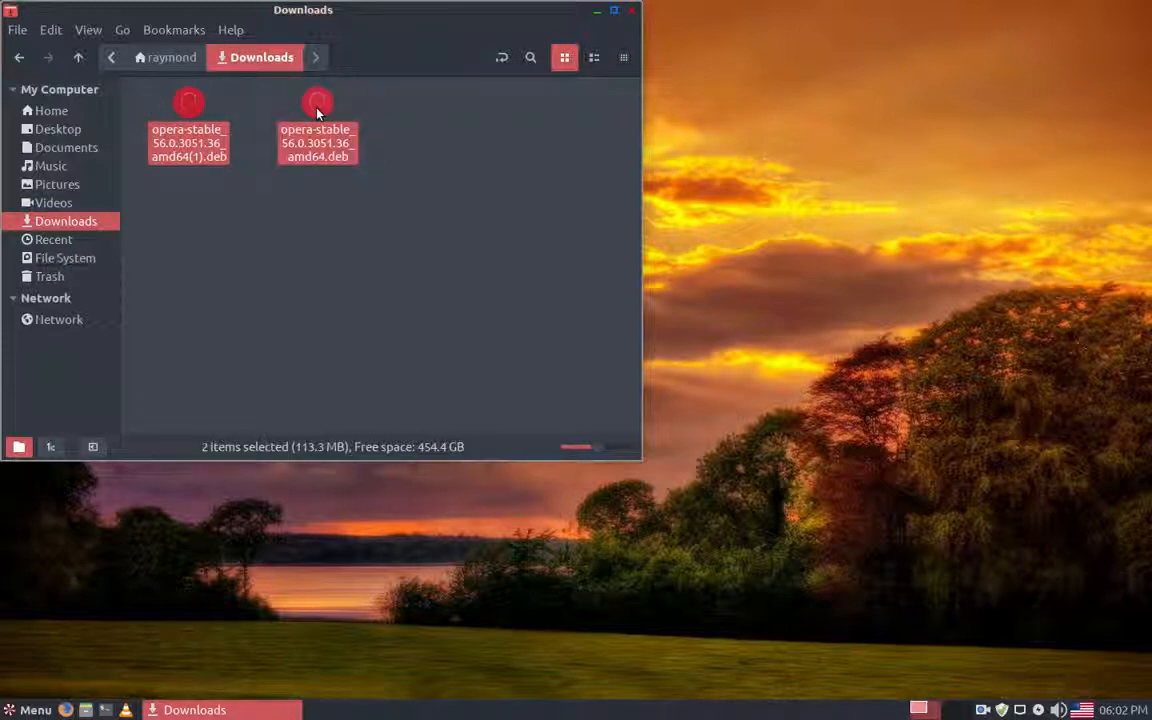
{"action": "key", "text": "Delete"}
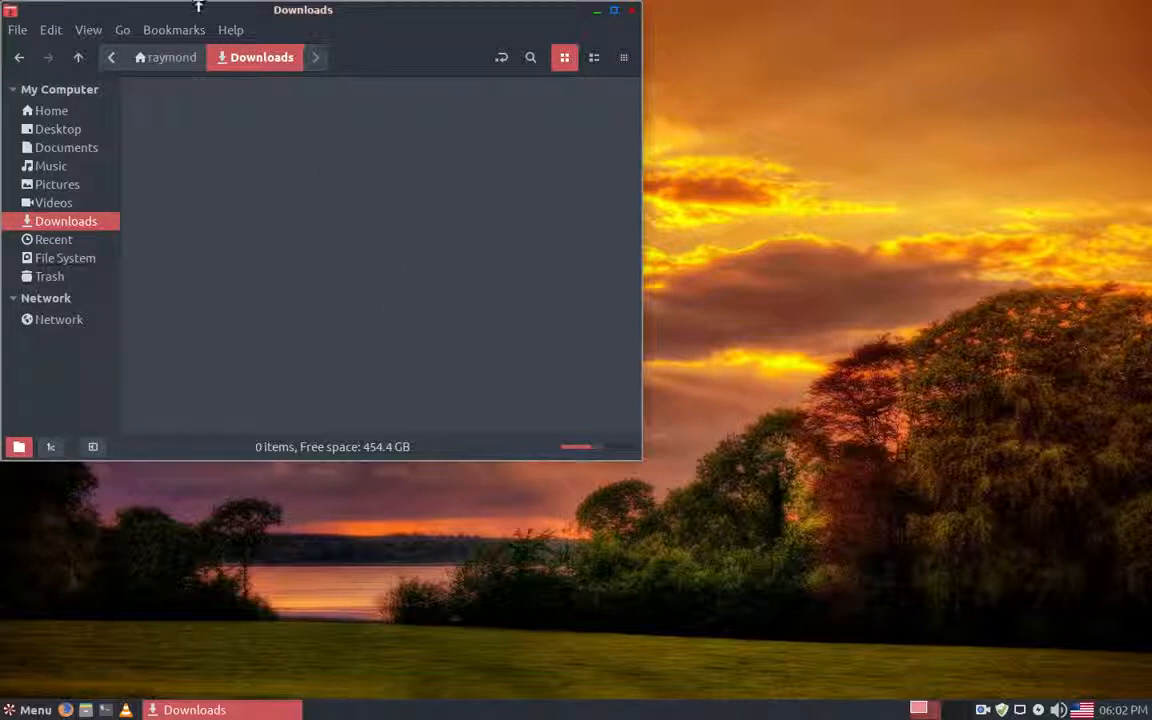
{"action": "left_click", "coordinate": [19, 61]}
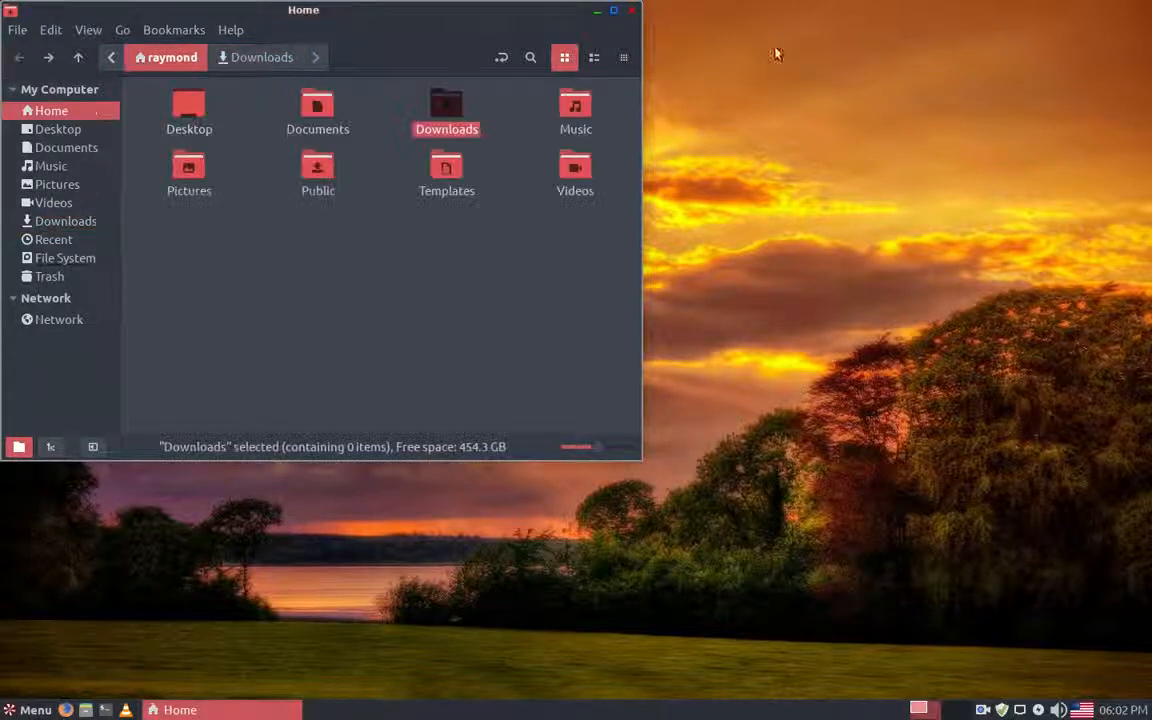
{"action": "left_click", "coordinate": [632, 12]}
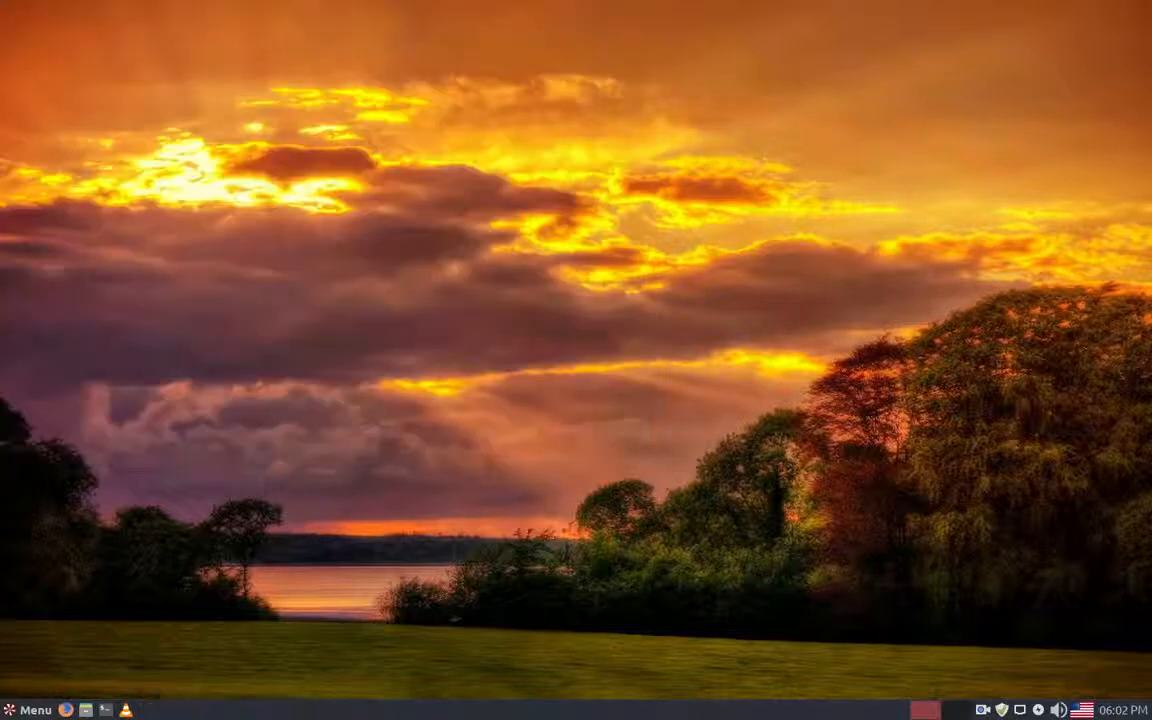
Step: Launch Opera from the Internet category of installed applications
{"action": "left_click", "coordinate": [11, 713]}
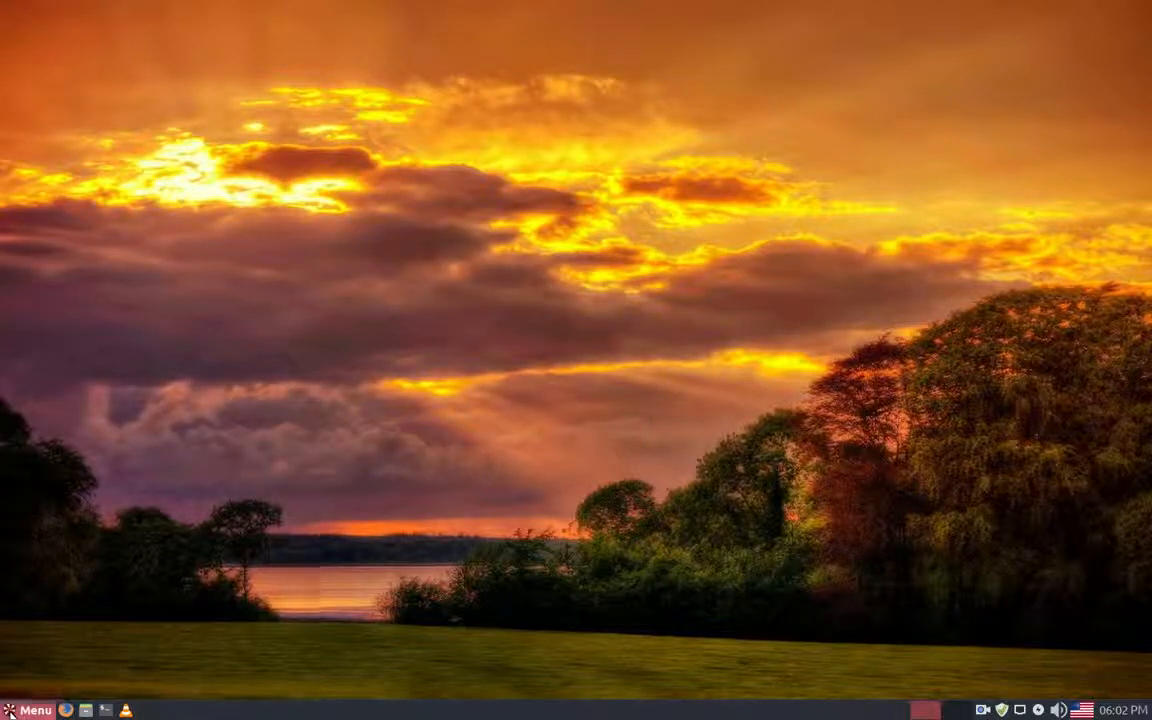
{"action": "mouse_move", "coordinate": [66, 550]}
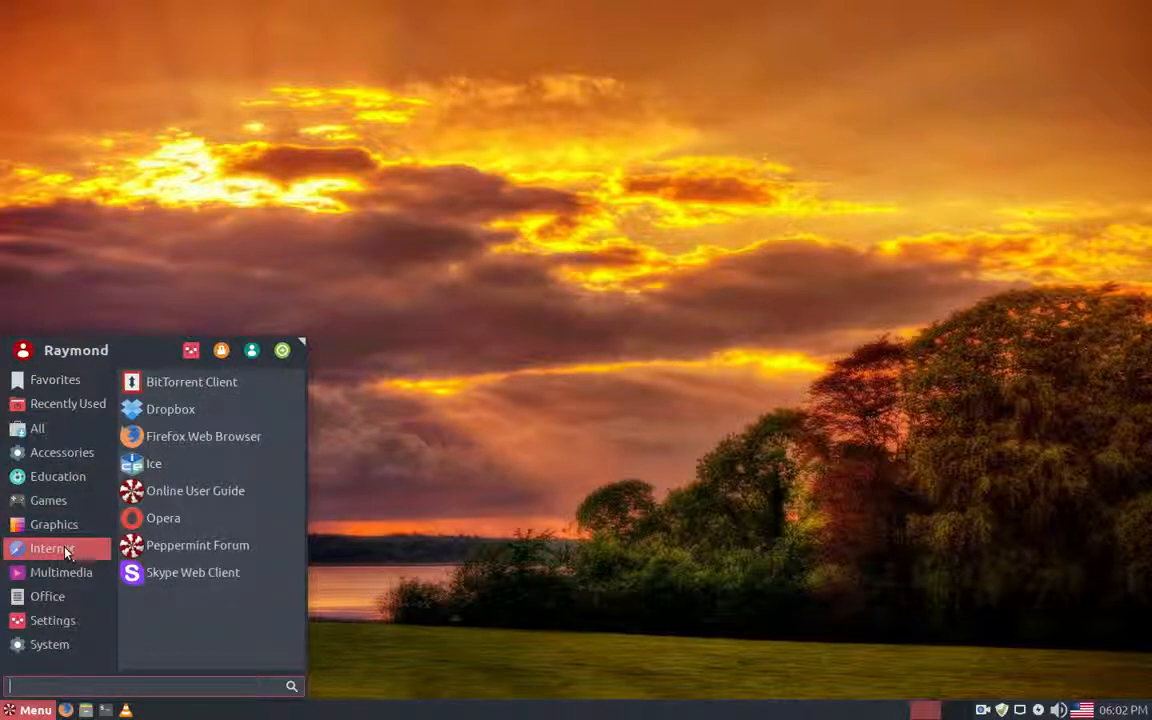
{"action": "left_click", "coordinate": [173, 519]}
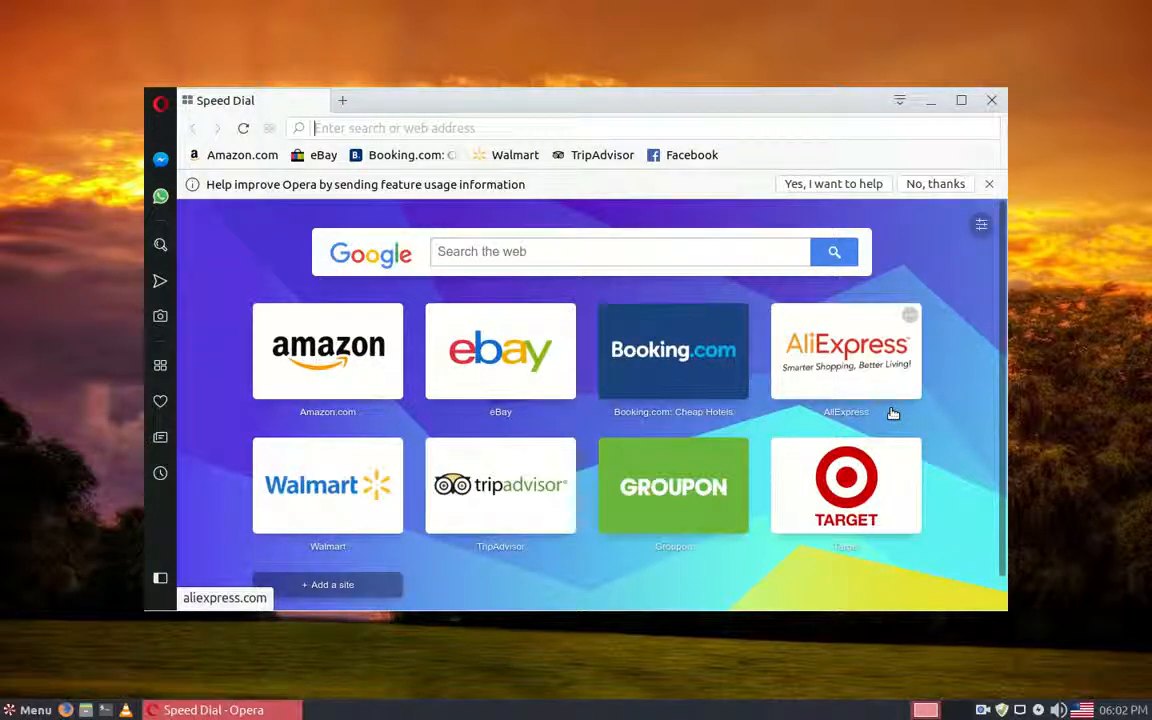
Step: Open eBay from Opera's Speed Dial, return to the Speed Dial page and look through its site tiles
{"action": "left_click", "coordinate": [512, 362]}
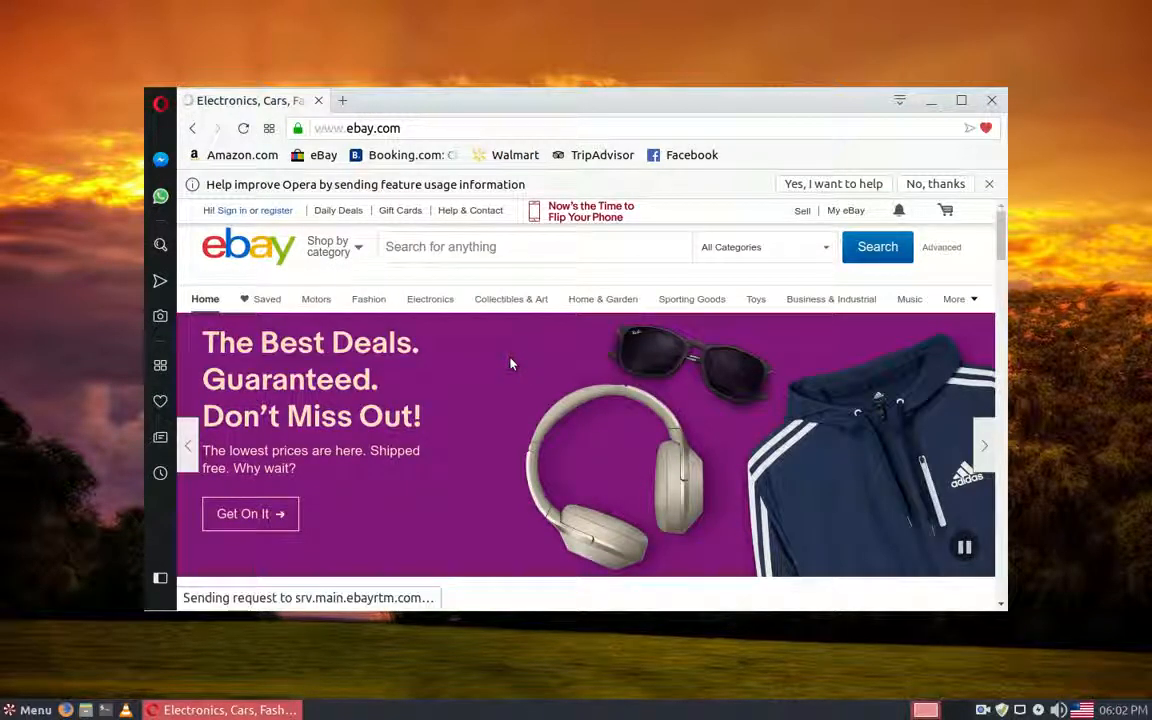
{"action": "left_click", "coordinate": [268, 130]}
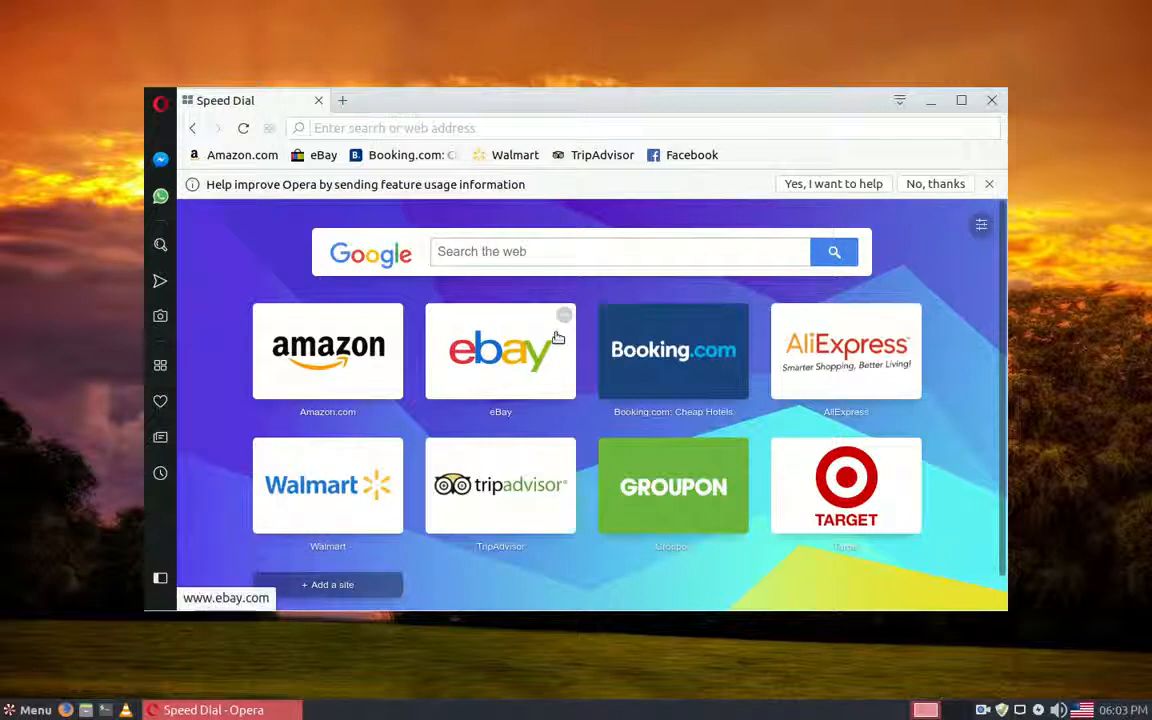
{"action": "scroll", "coordinate": [745, 459], "scroll_direction": "down", "scroll_amount": 1}
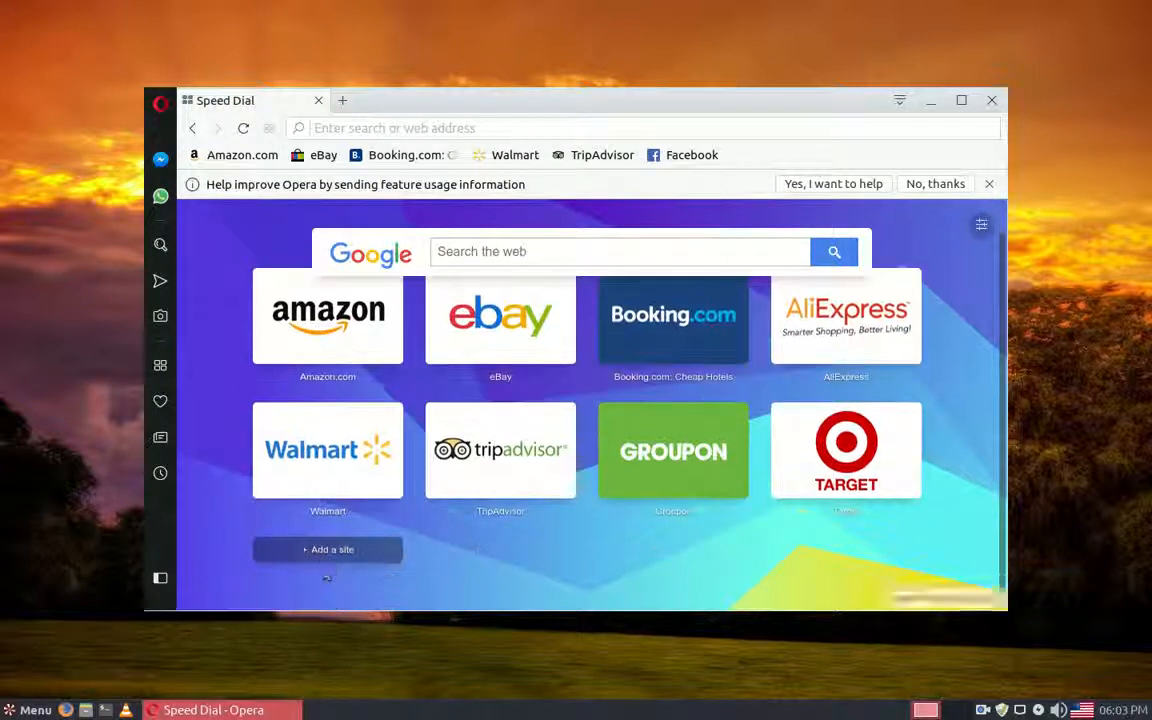
{"action": "scroll", "coordinate": [746, 458], "scroll_direction": "up", "scroll_amount": 1}
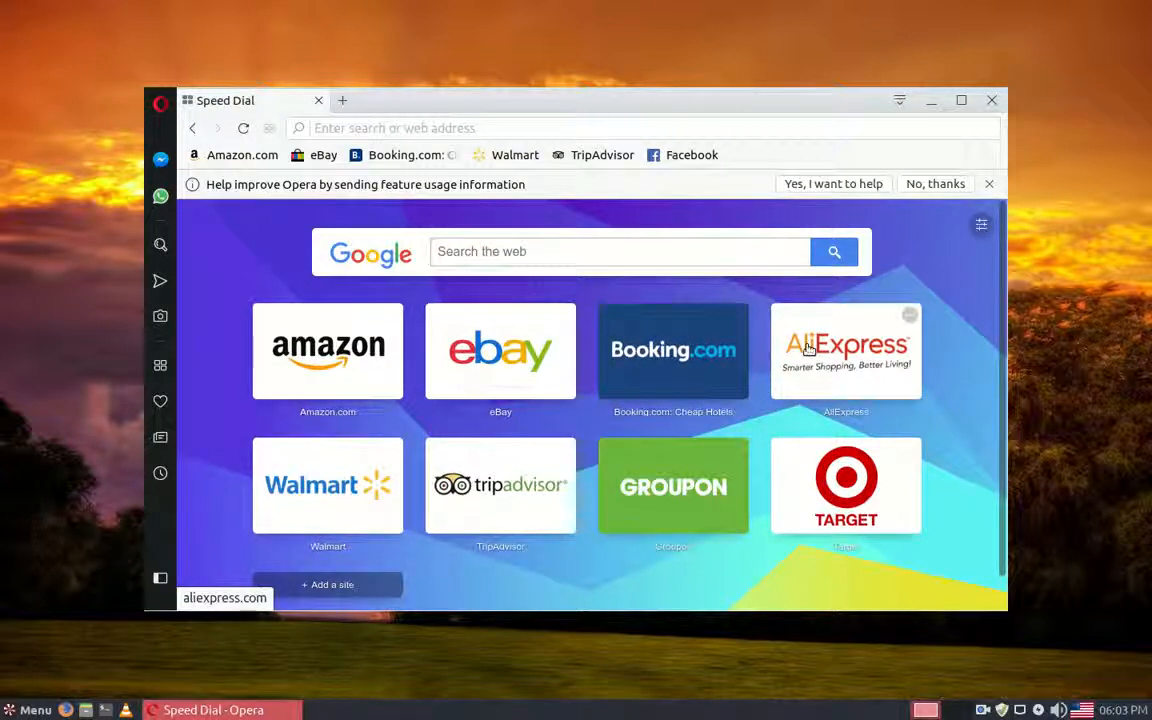
Step: Decline sending feature usage information to Opera, close the browser and open the screen recorder's options
{"action": "left_click", "coordinate": [938, 185]}
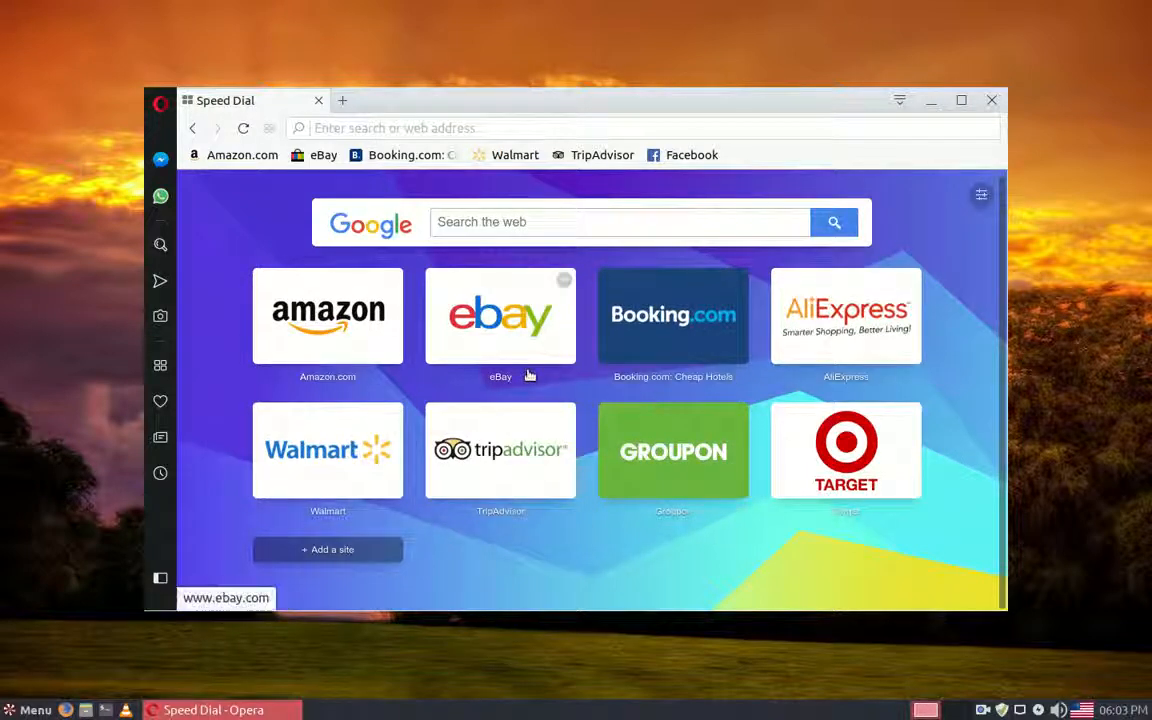
{"action": "left_click", "coordinate": [992, 103]}
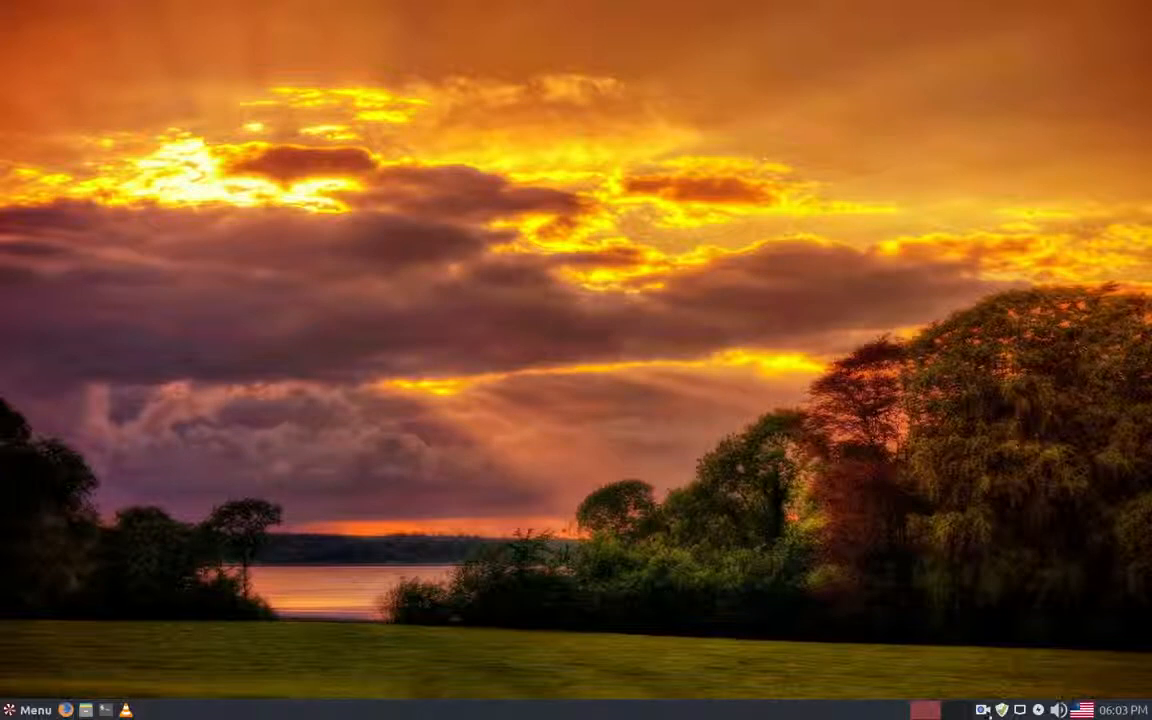
{"action": "left_click", "coordinate": [984, 711]}
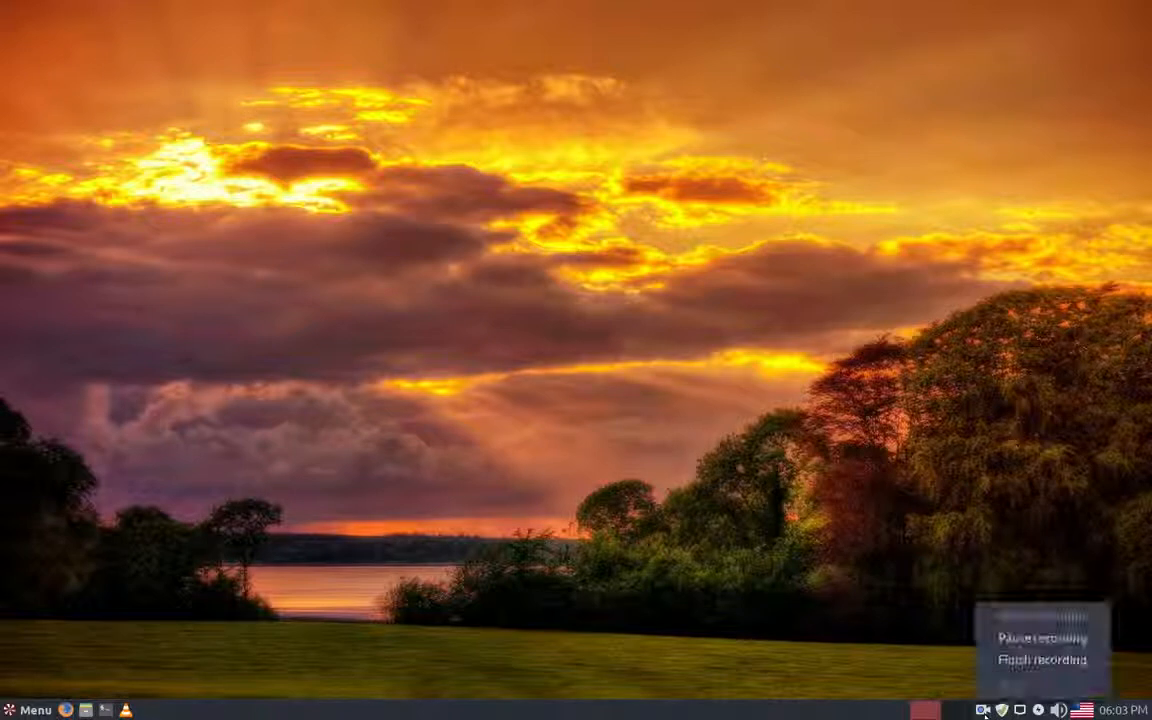